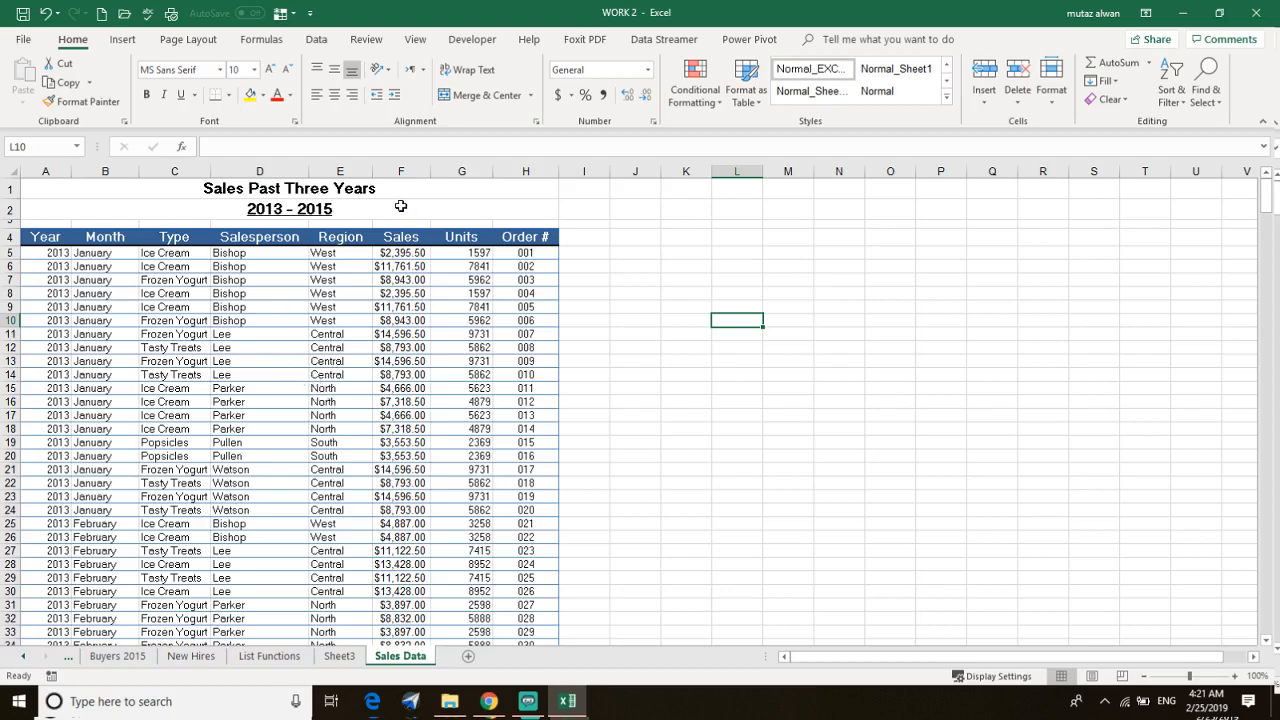
Step: Create a PivotTable from the whole sales table (Table3) on the Sales Data sheet, placed on a new worksheet
{"action": "scroll", "coordinate": [486, 329], "scroll_direction": "down", "scroll_amount": 6}
{"action": "scroll", "coordinate": [480, 323], "scroll_direction": "up", "scroll_amount": 6}
{"action": "left_click", "coordinate": [236, 415]}
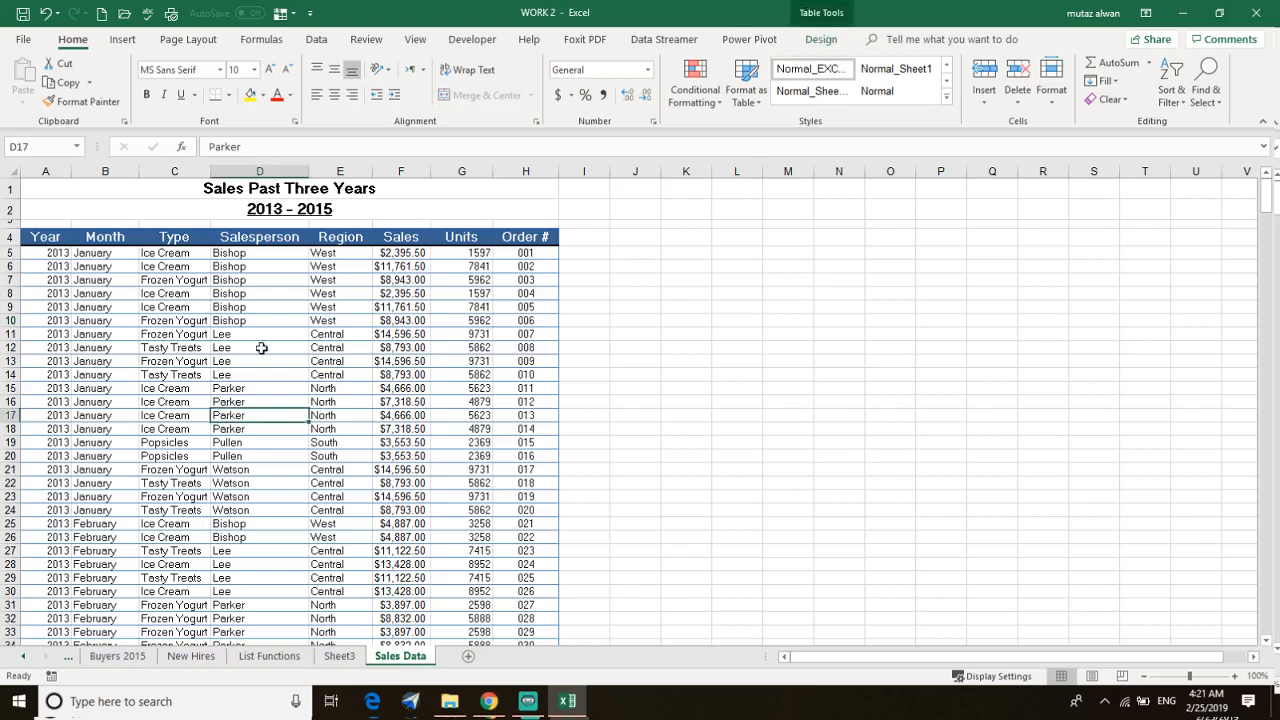
{"action": "left_click", "coordinate": [122, 39]}
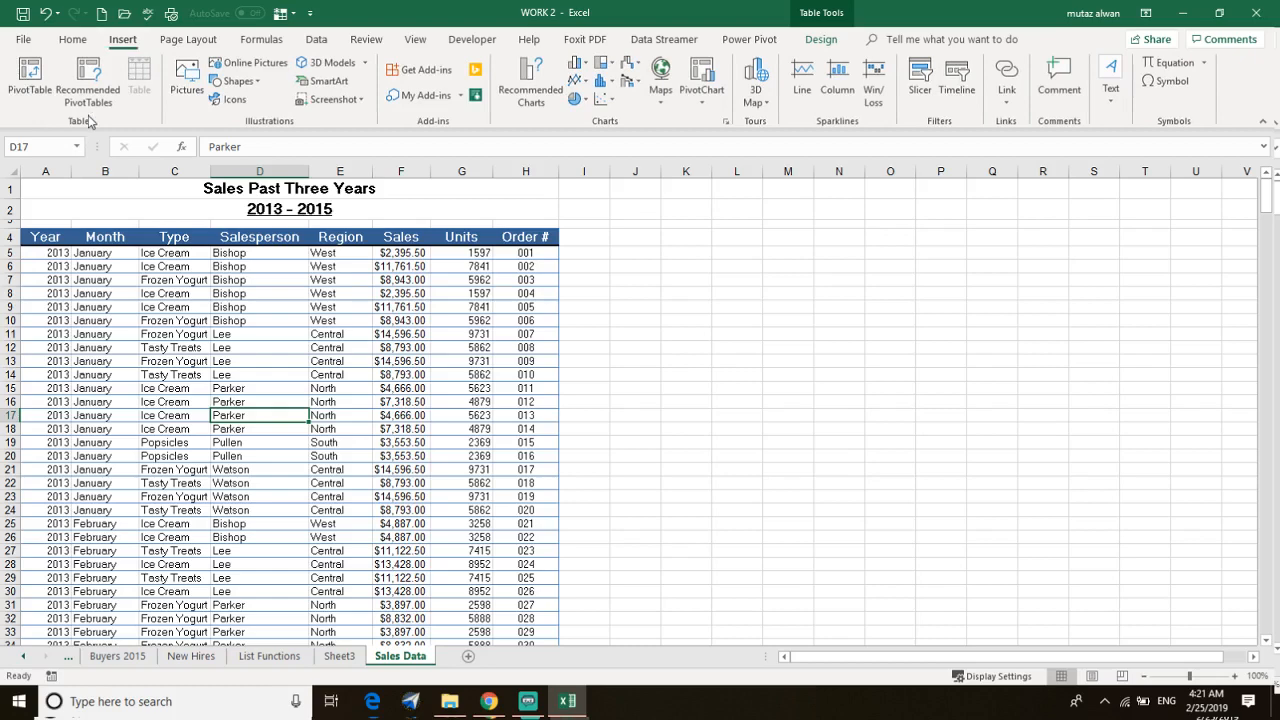
{"action": "left_click", "coordinate": [33, 75]}
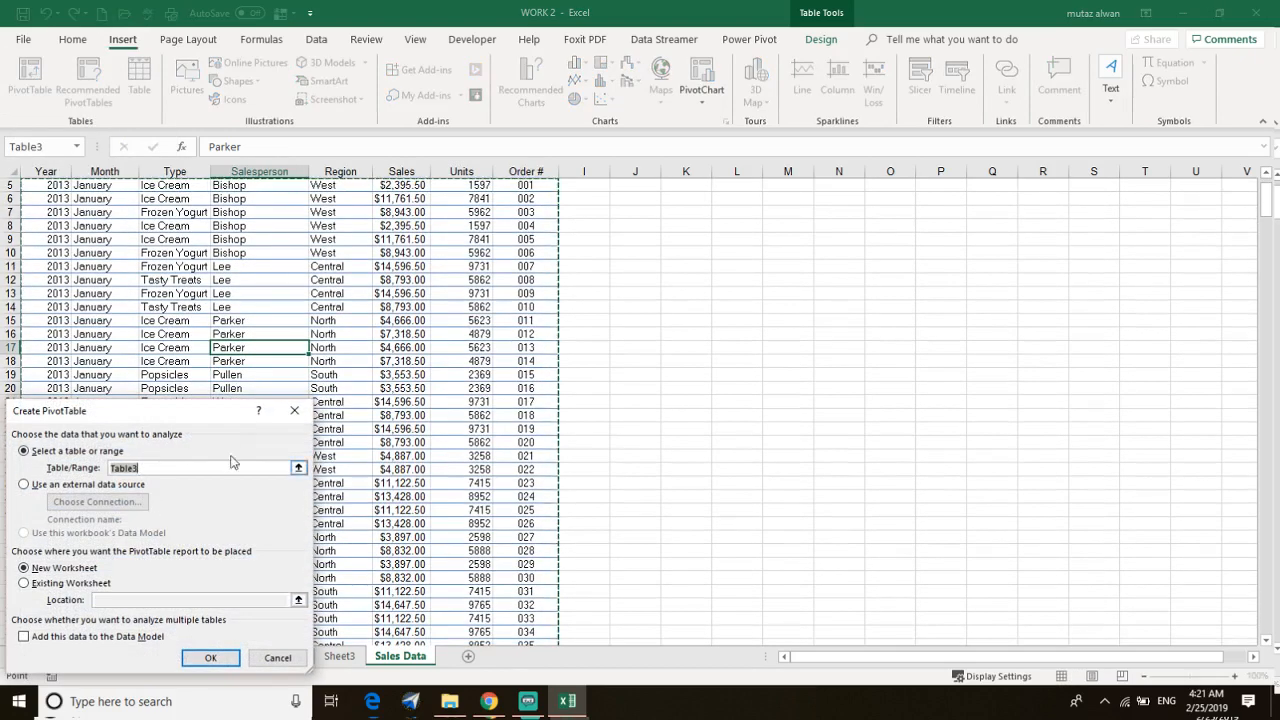
{"action": "left_click", "coordinate": [288, 348]}
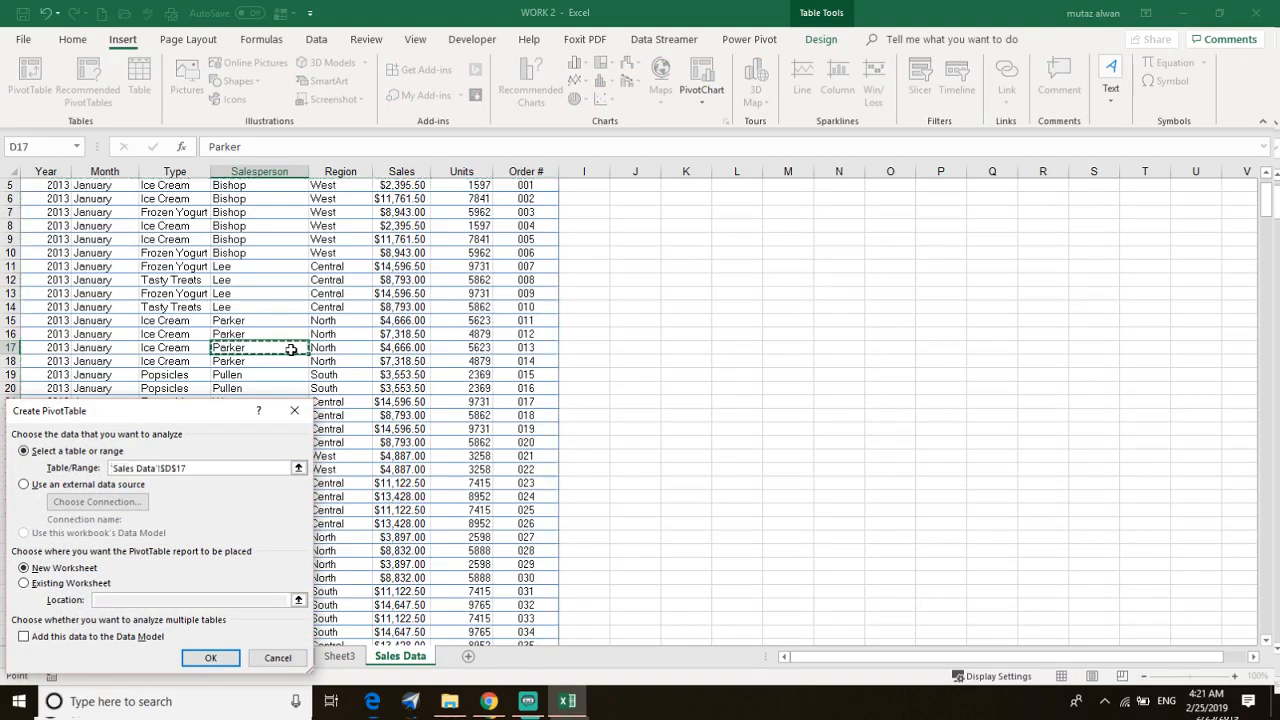
{"action": "key", "text": "ctrl+a"}
{"action": "scroll", "coordinate": [307, 342], "scroll_direction": "up", "scroll_amount": 2}
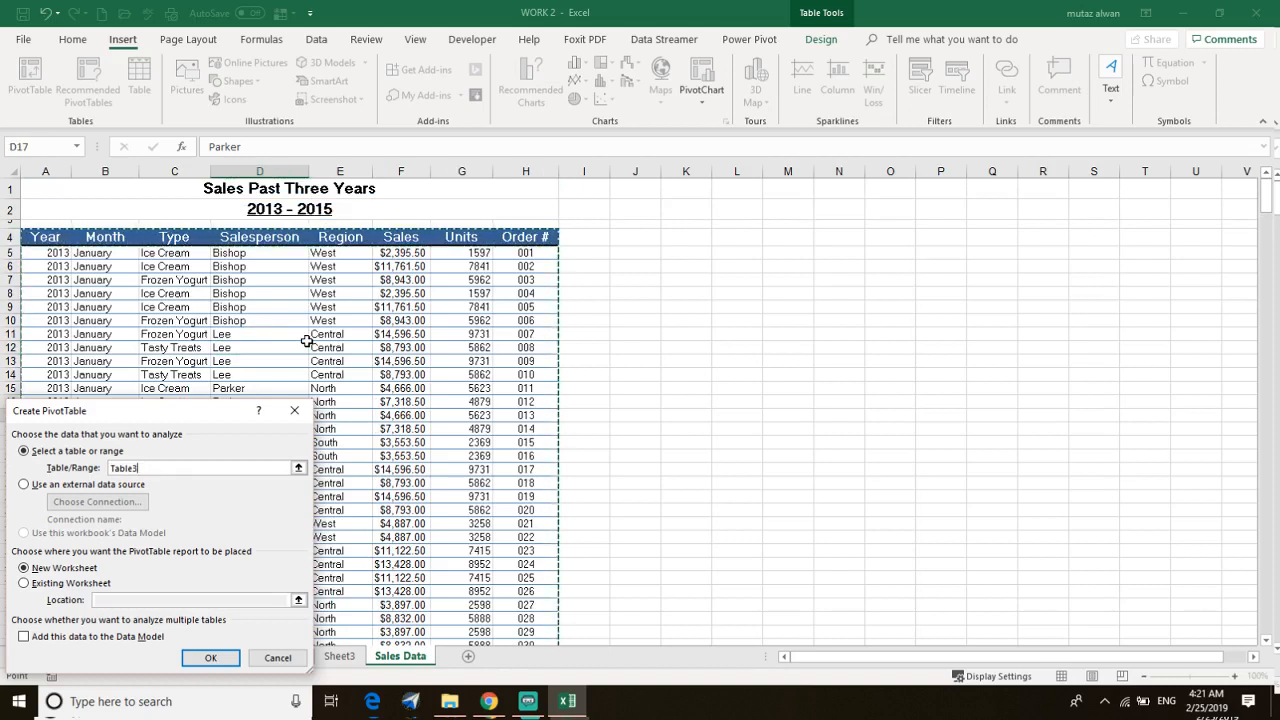
{"action": "key", "text": "ctrl+a"}
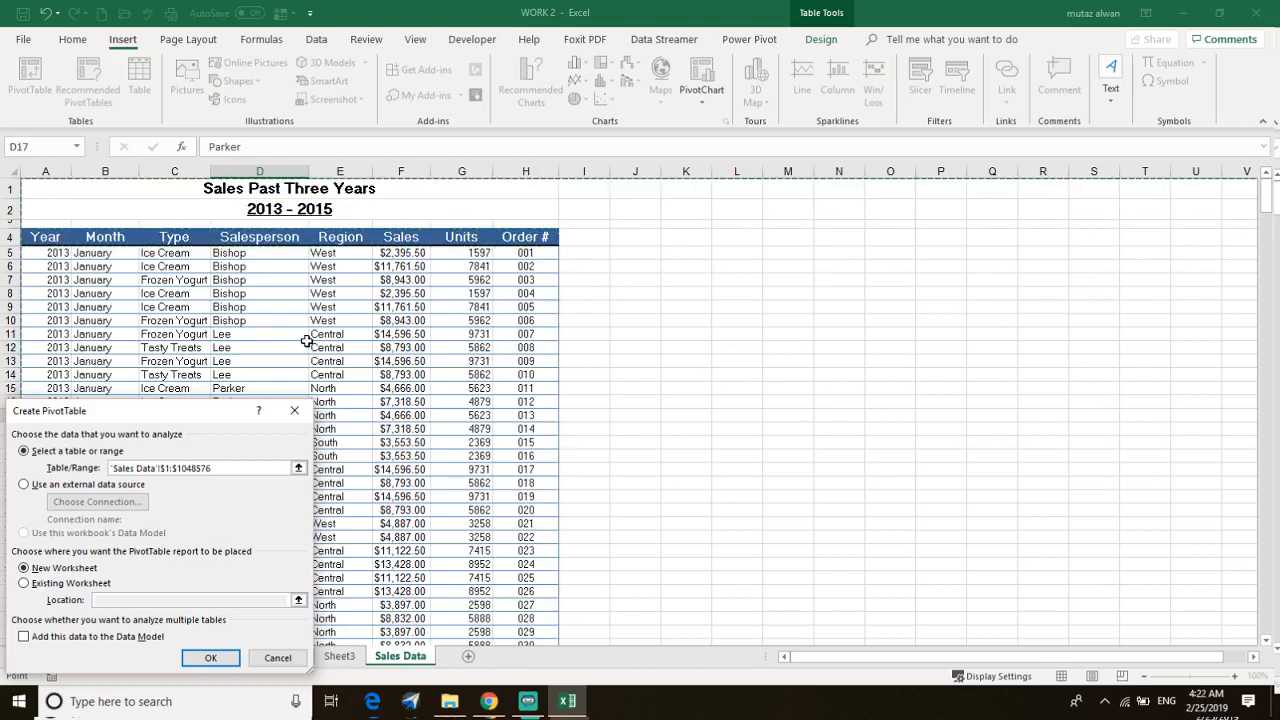
{"action": "left_click", "coordinate": [405, 376]}
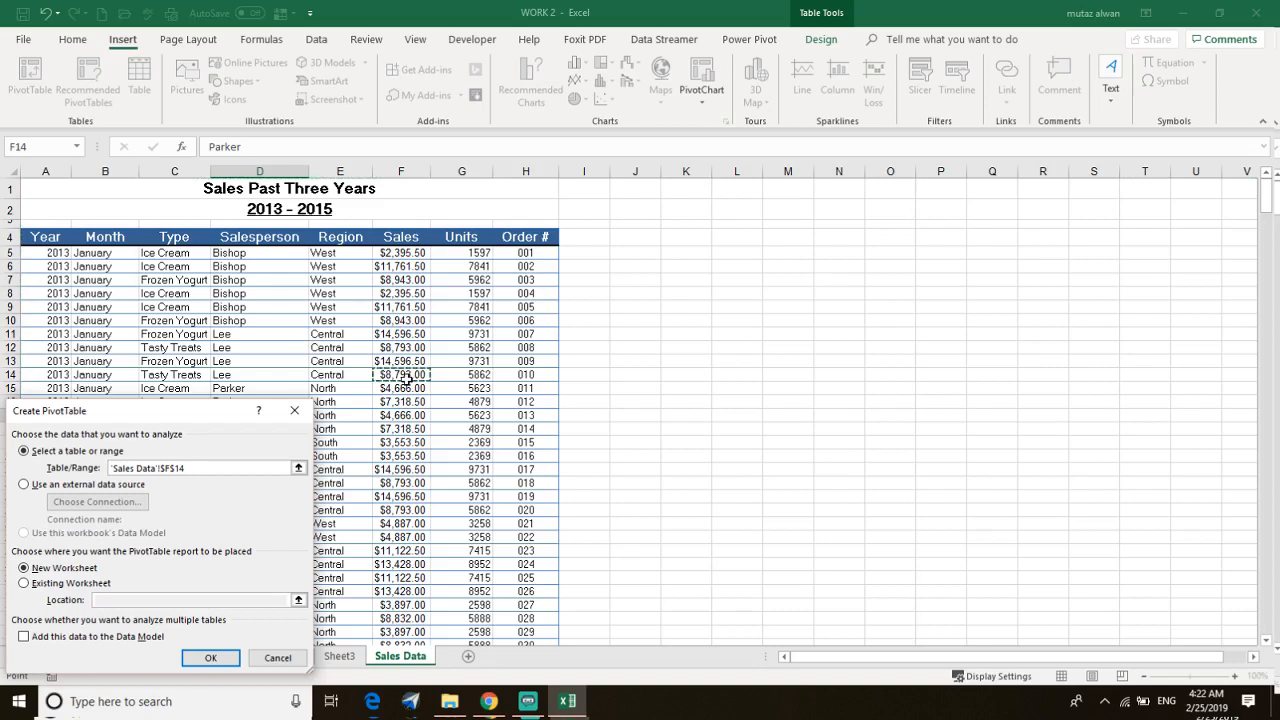
{"action": "key", "text": "ctrl+a"}
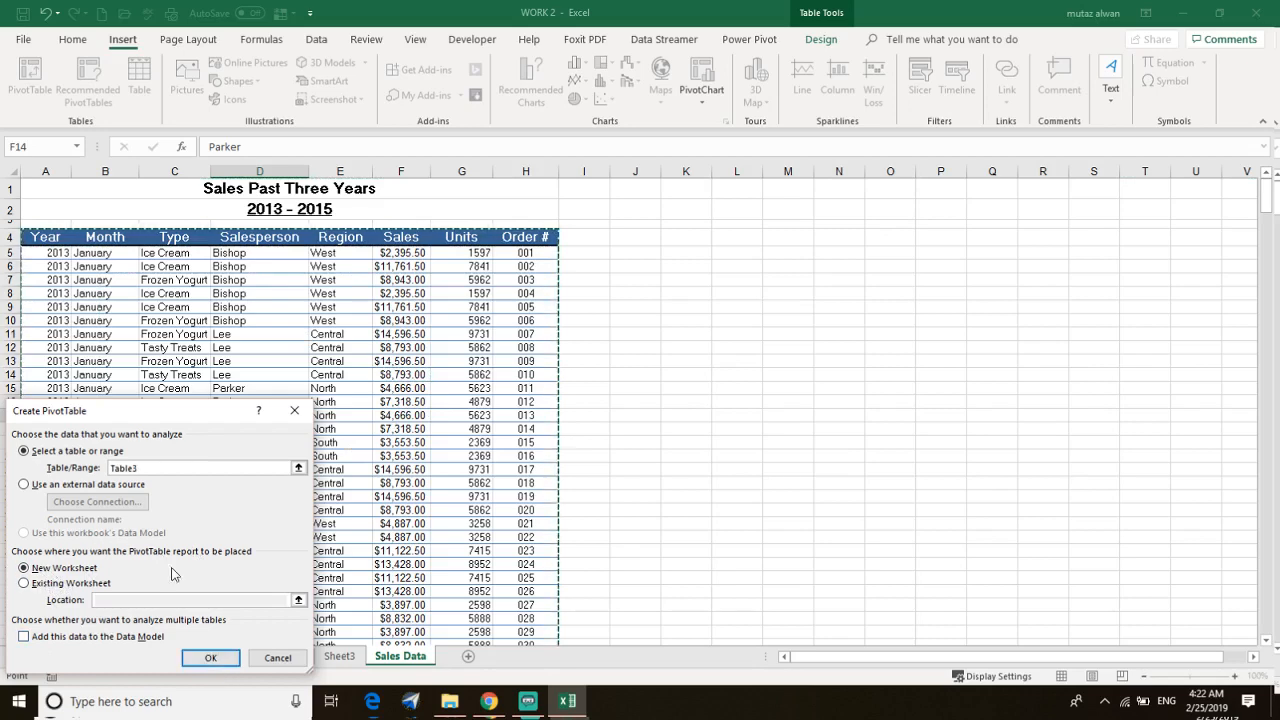
{"action": "left_click", "coordinate": [210, 657]}
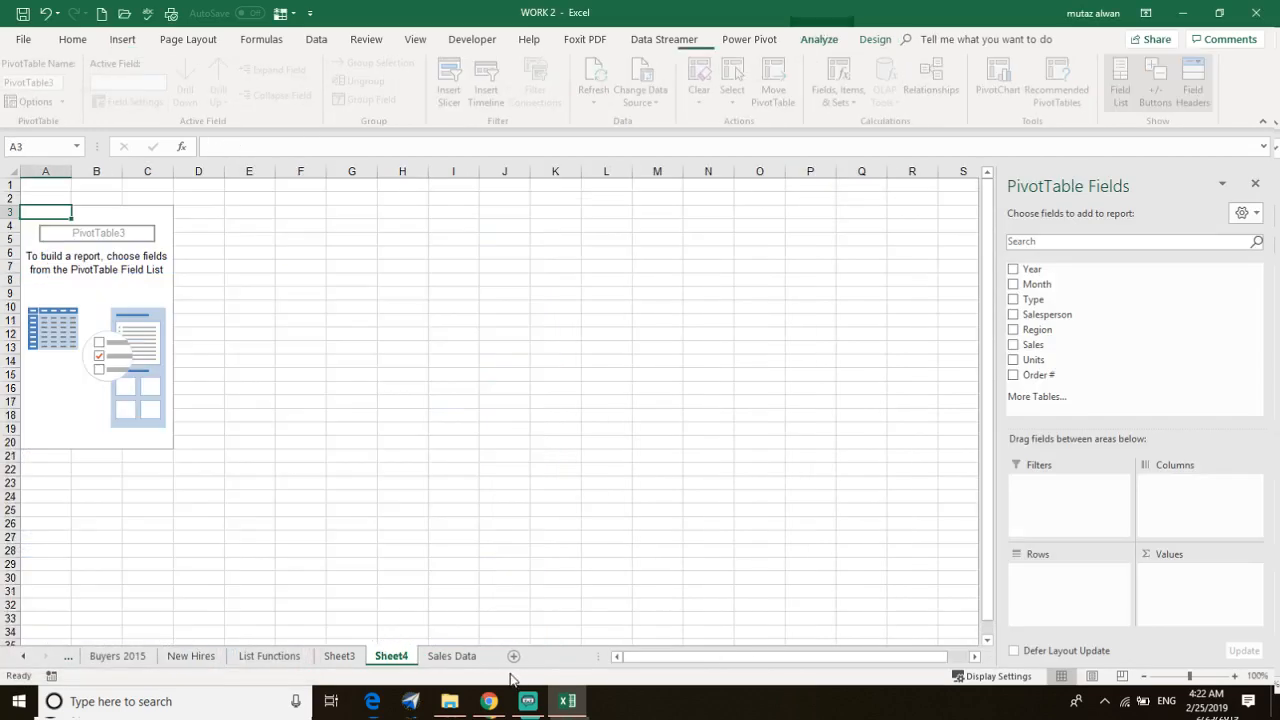
Step: Rename the new worksheet holding the empty PivotTable as "pivot table"
{"action": "double_click", "coordinate": [393, 657]}
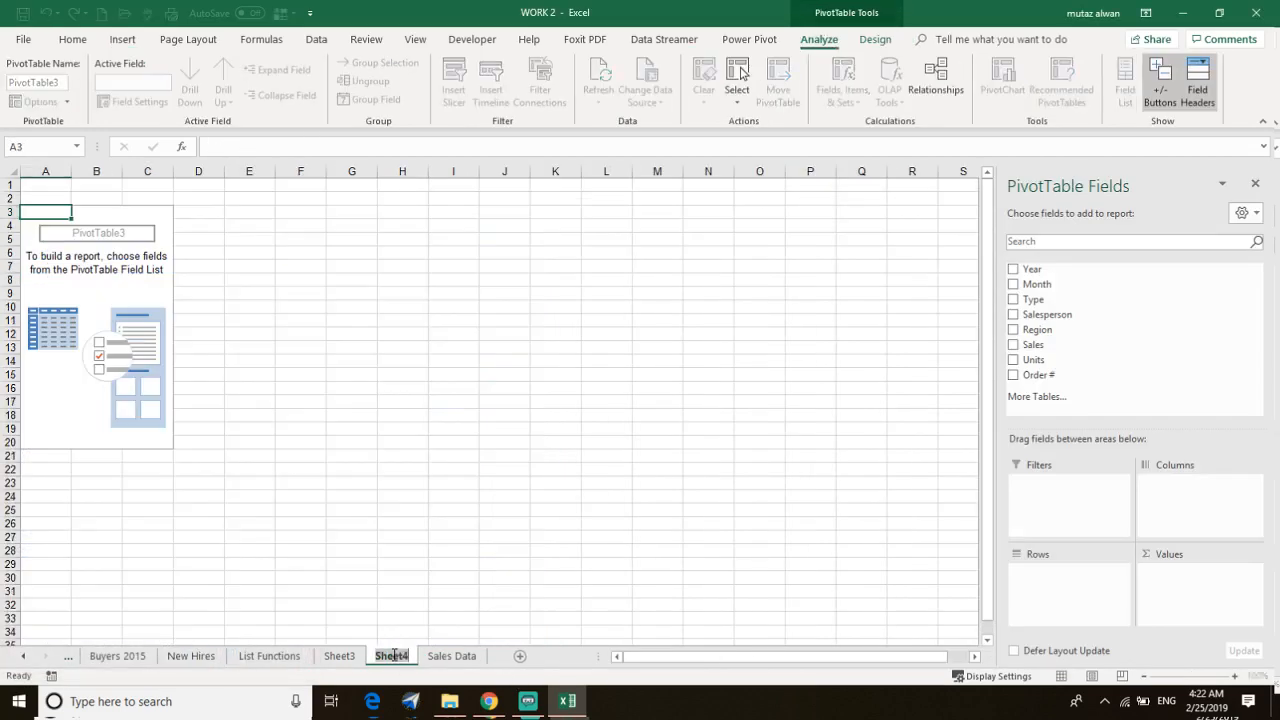
{"action": "type", "text": "pivot table"}
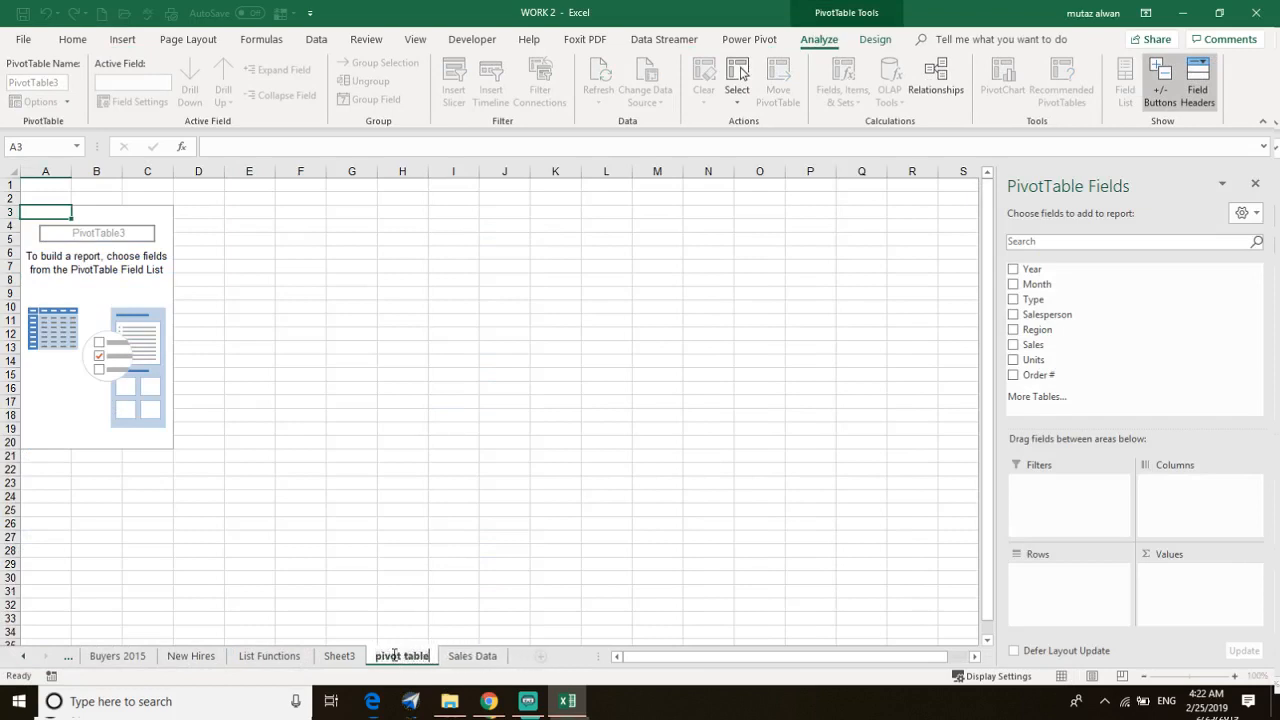
{"action": "key", "text": "Return"}
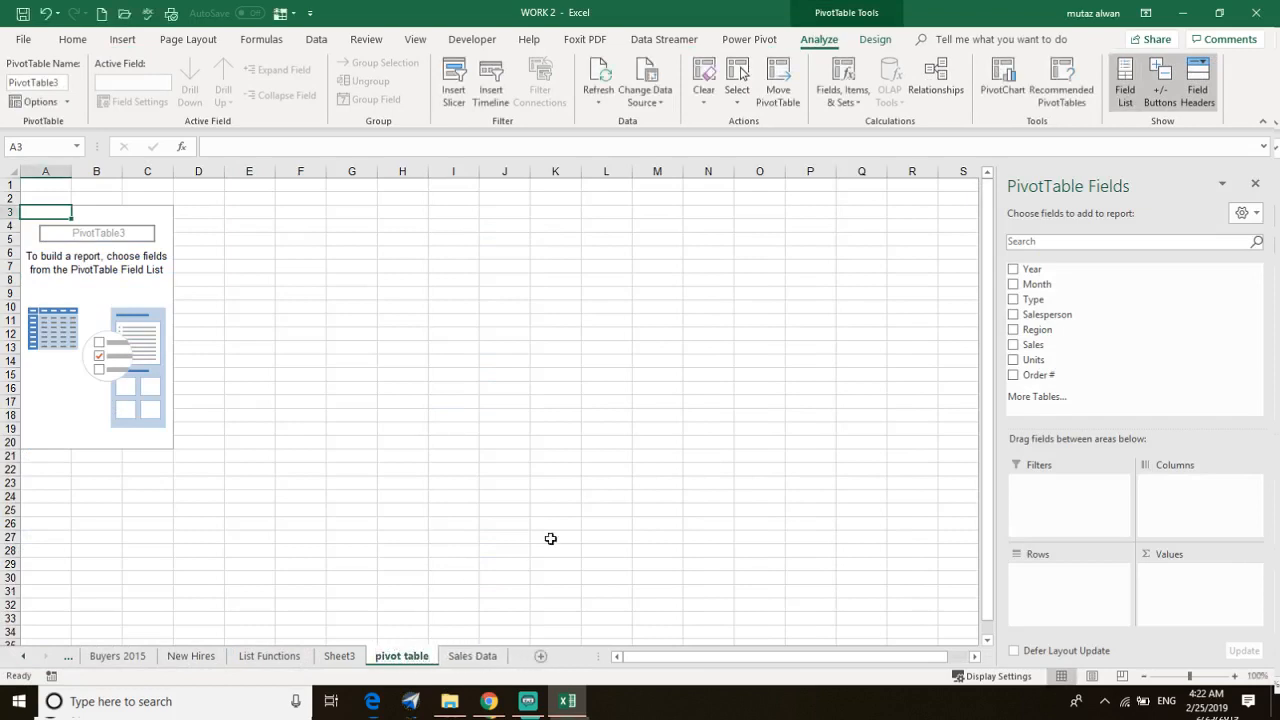
Step: Build the PivotTable with Salesperson as rows, Sales as summed values and Year as columns
{"action": "left_click", "coordinate": [100, 293]}
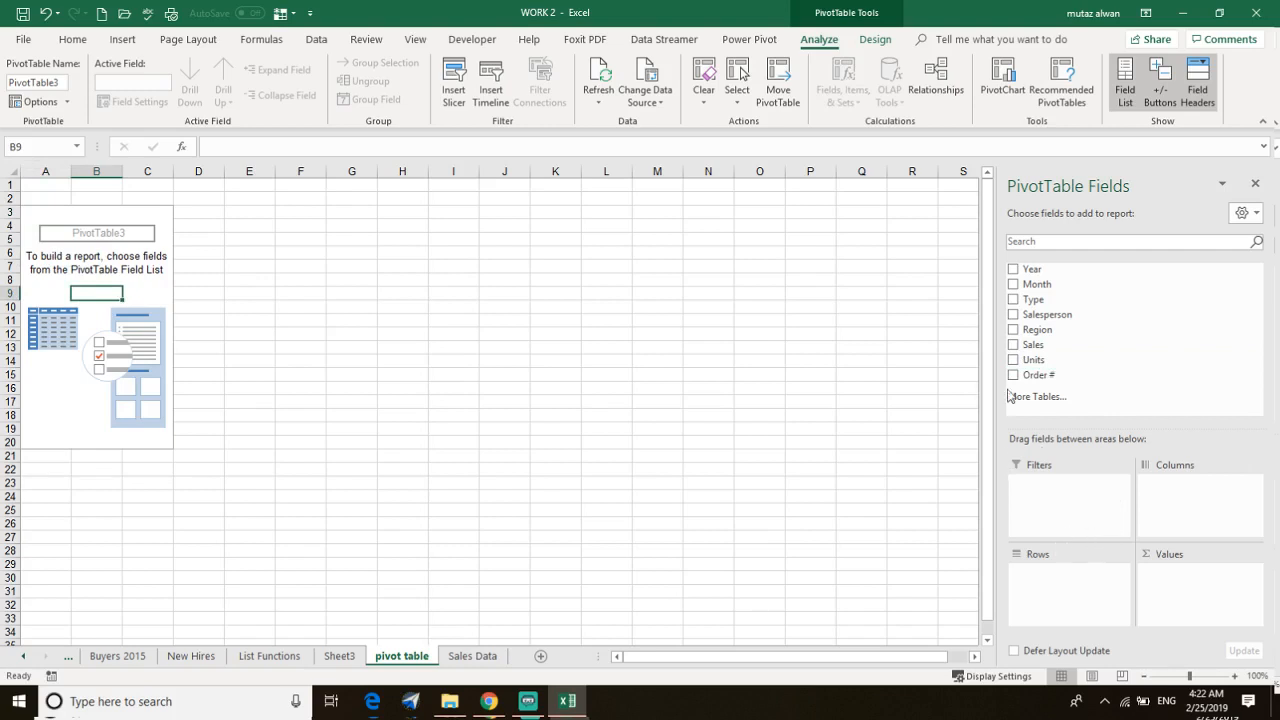
{"action": "left_click", "coordinate": [1014, 315]}
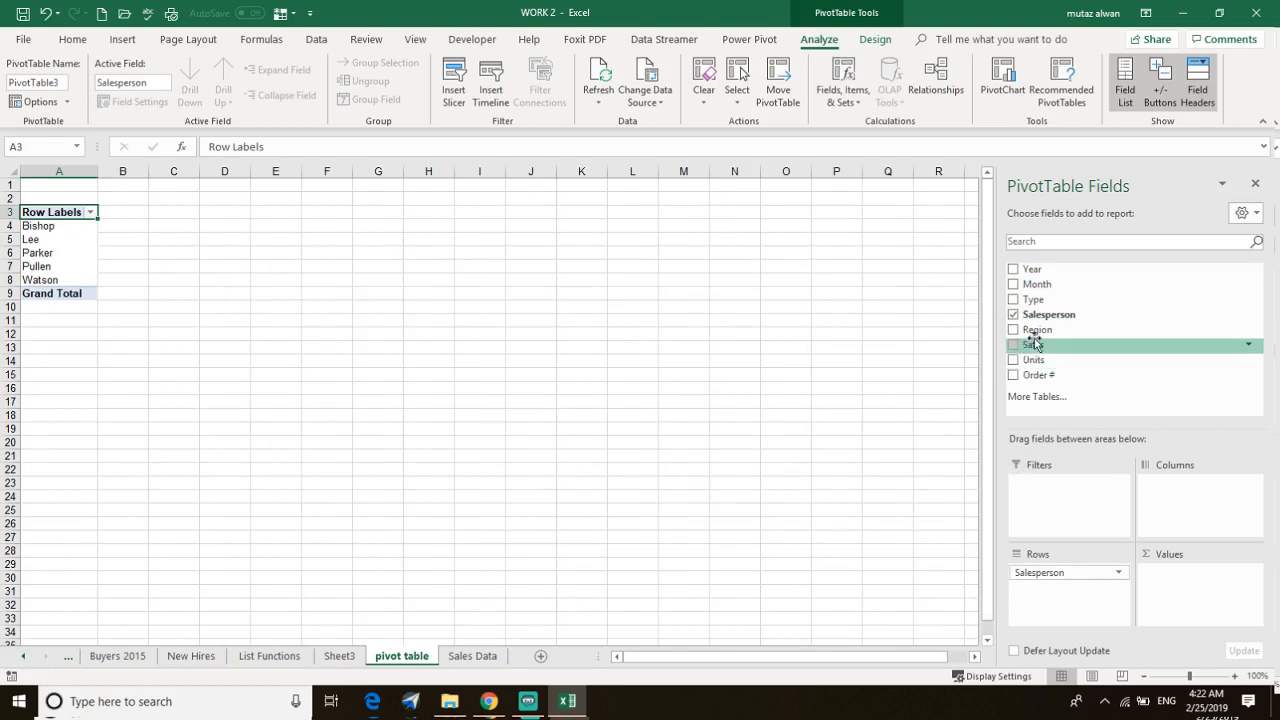
{"action": "left_click", "coordinate": [1013, 345]}
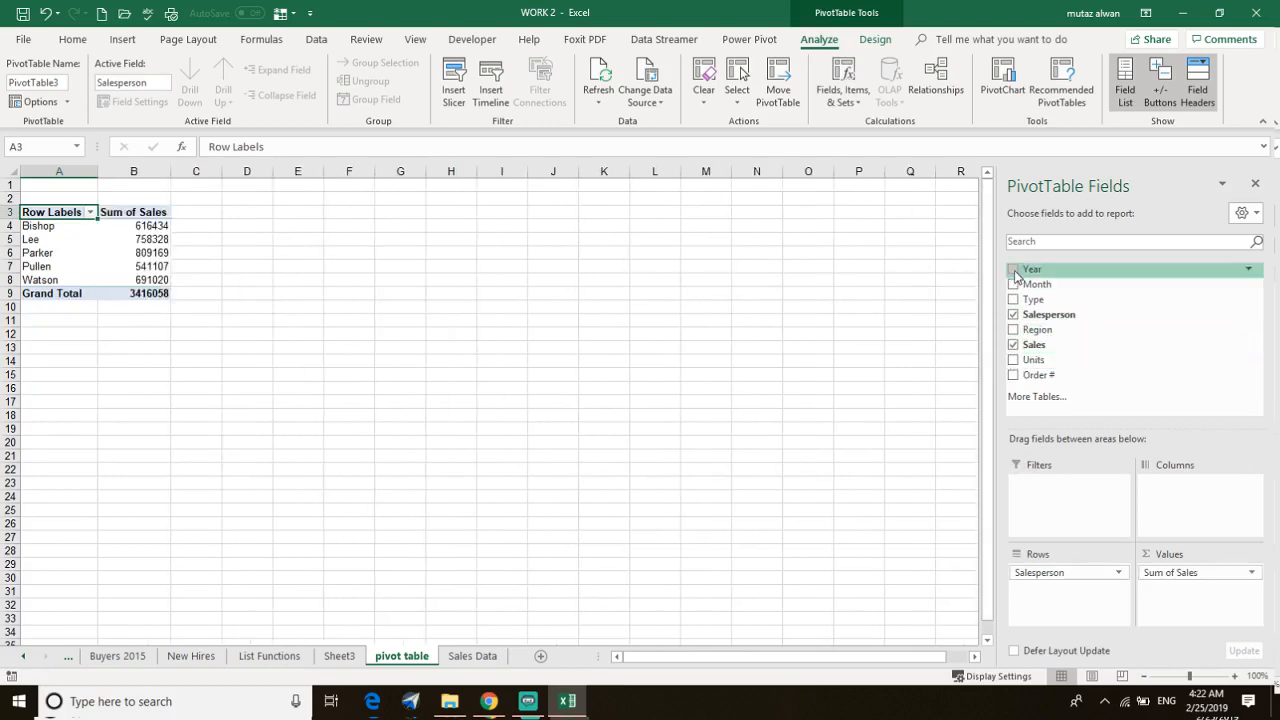
{"action": "left_click_drag", "start_coordinate": [1016, 276], "coordinate": [1171, 486]}
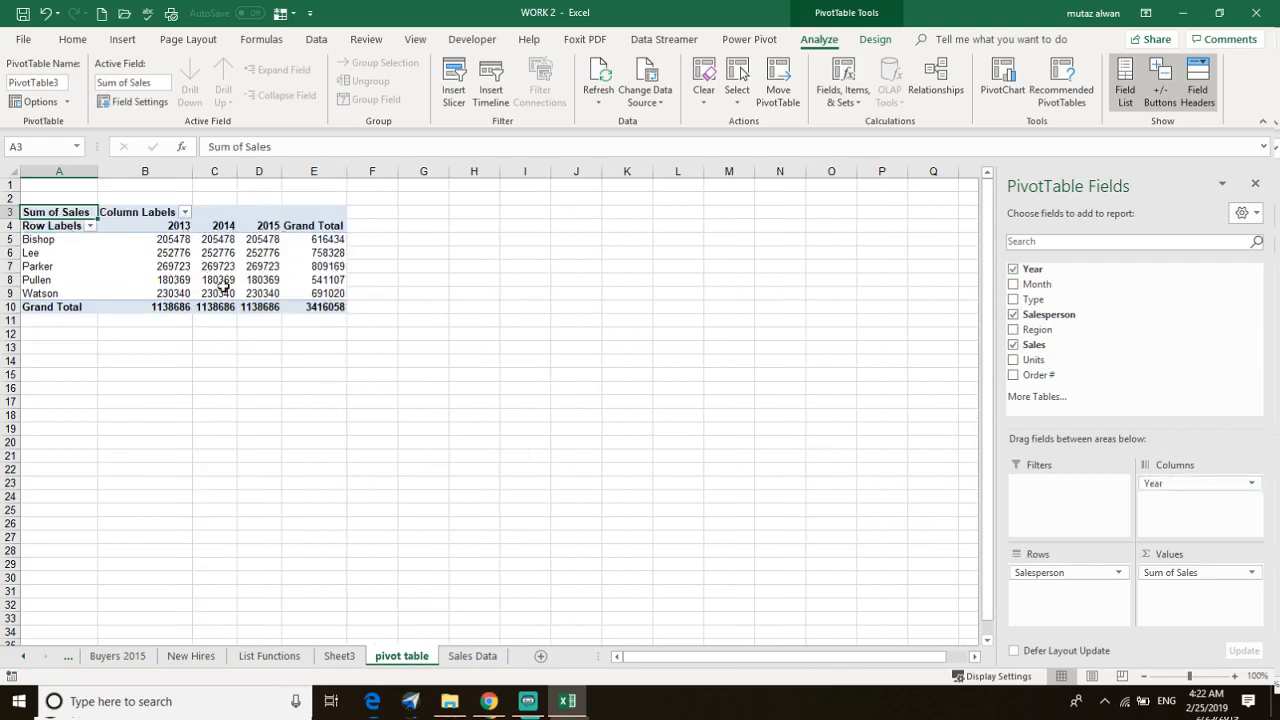
Step: Change the Sales value field in the PivotTable to be summarized by Average
{"action": "mouse_move", "coordinate": [107, 283]}
{"action": "mouse_move", "coordinate": [116, 258]}
{"action": "left_click", "coordinate": [1192, 578]}
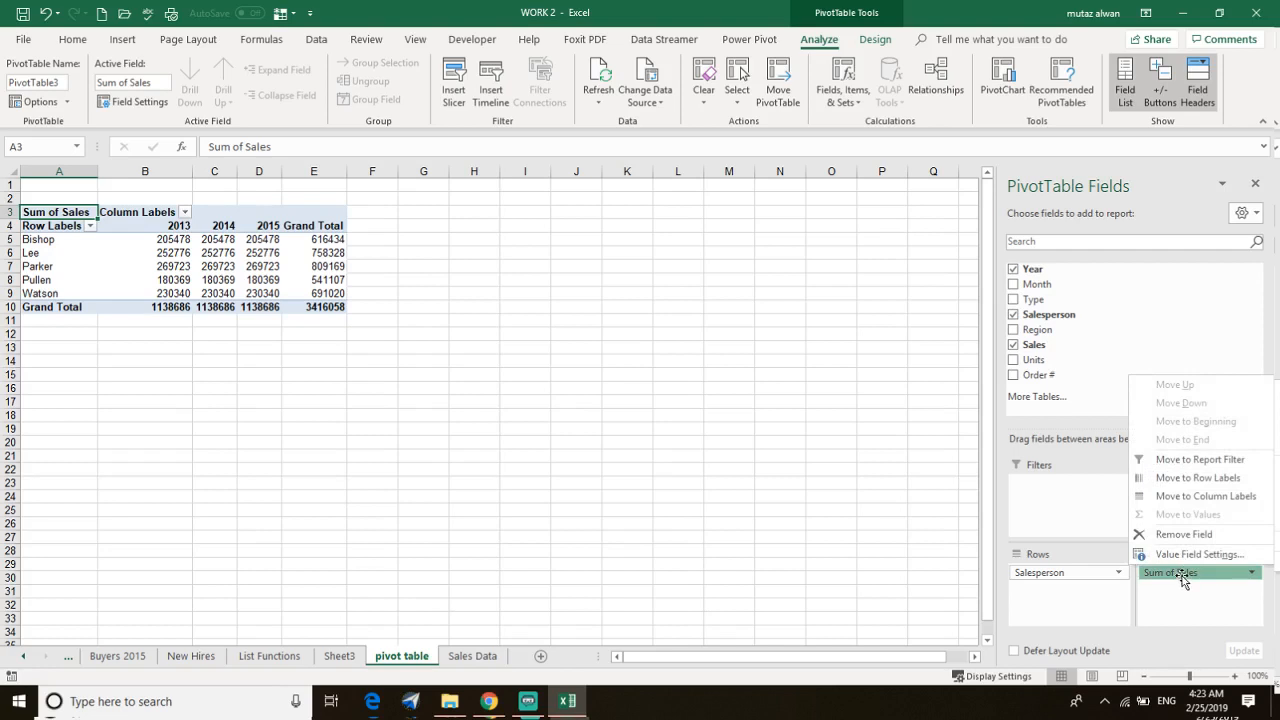
{"action": "left_click", "coordinate": [1180, 577]}
{"action": "left_click", "coordinate": [1177, 575]}
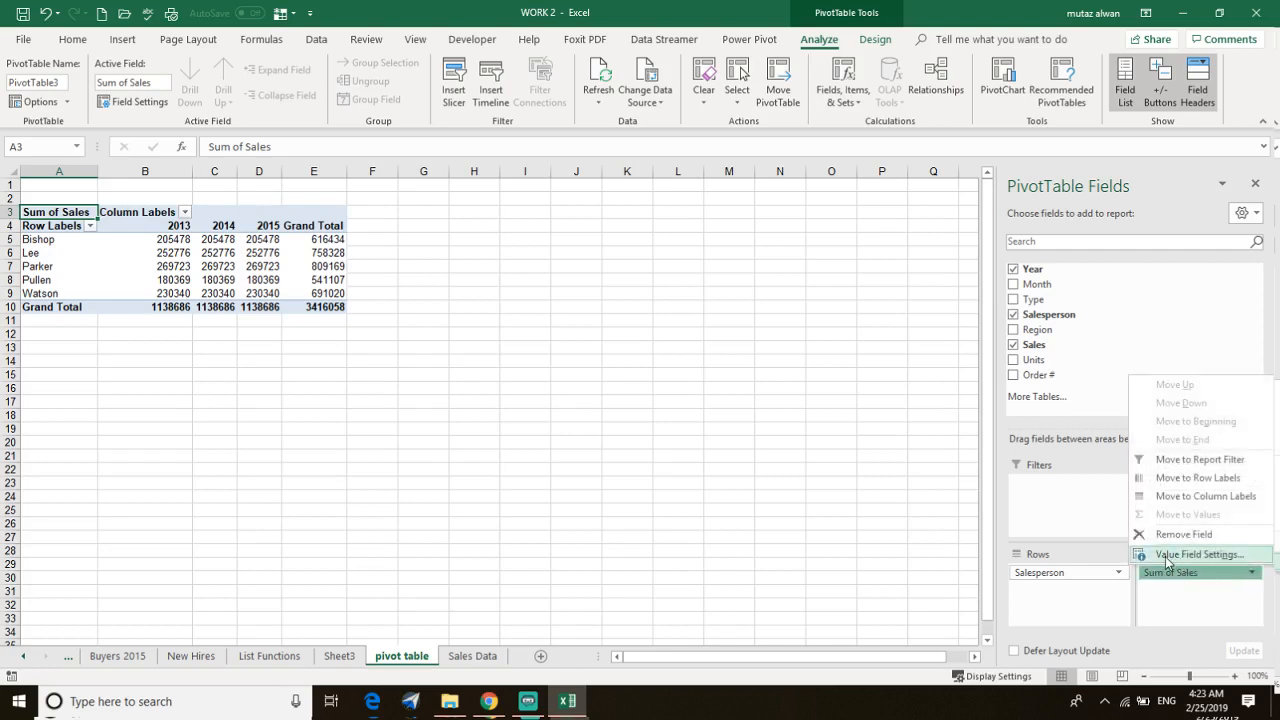
{"action": "left_click", "coordinate": [1166, 558]}
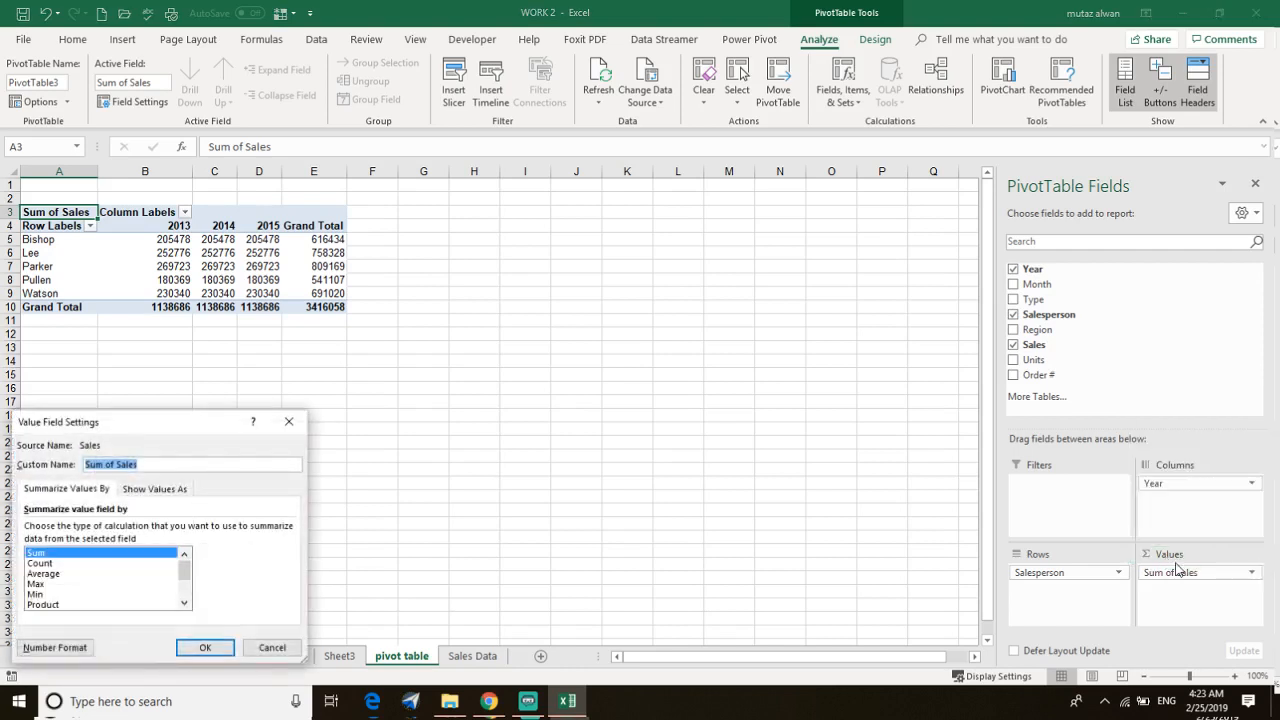
{"action": "left_click", "coordinate": [46, 556]}
{"action": "left_click", "coordinate": [51, 574]}
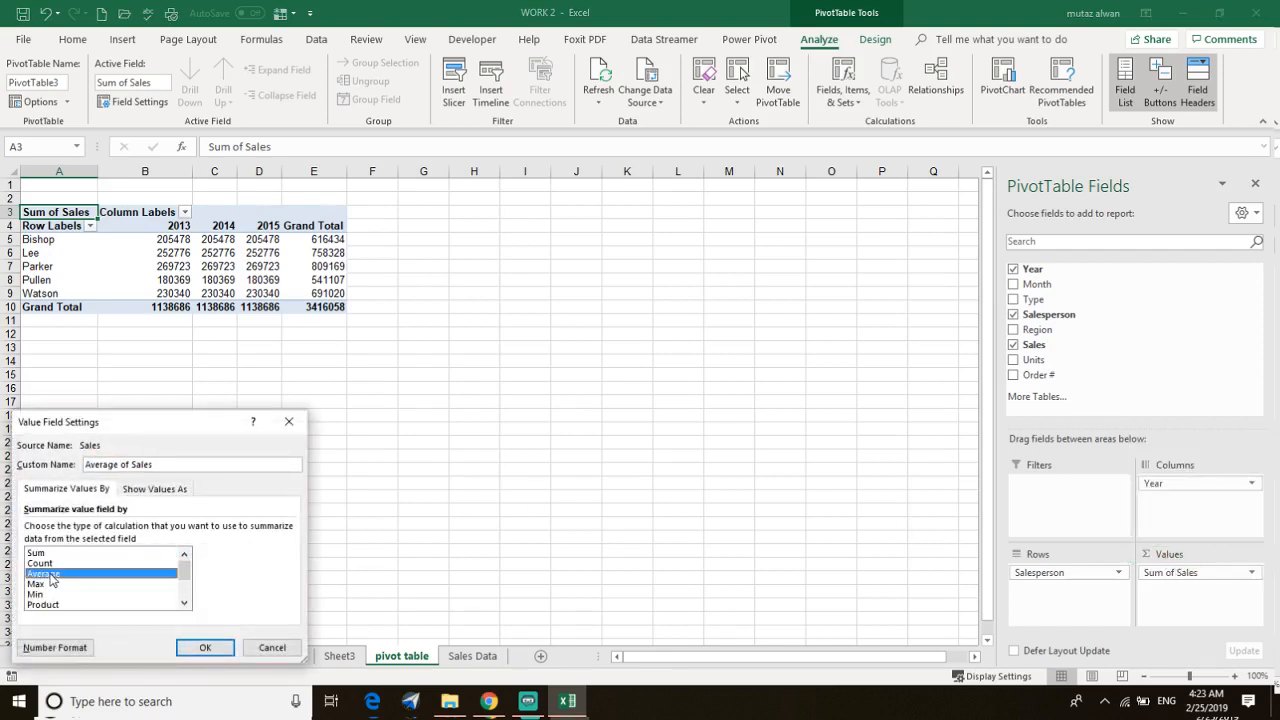
{"action": "left_click", "coordinate": [206, 647]}
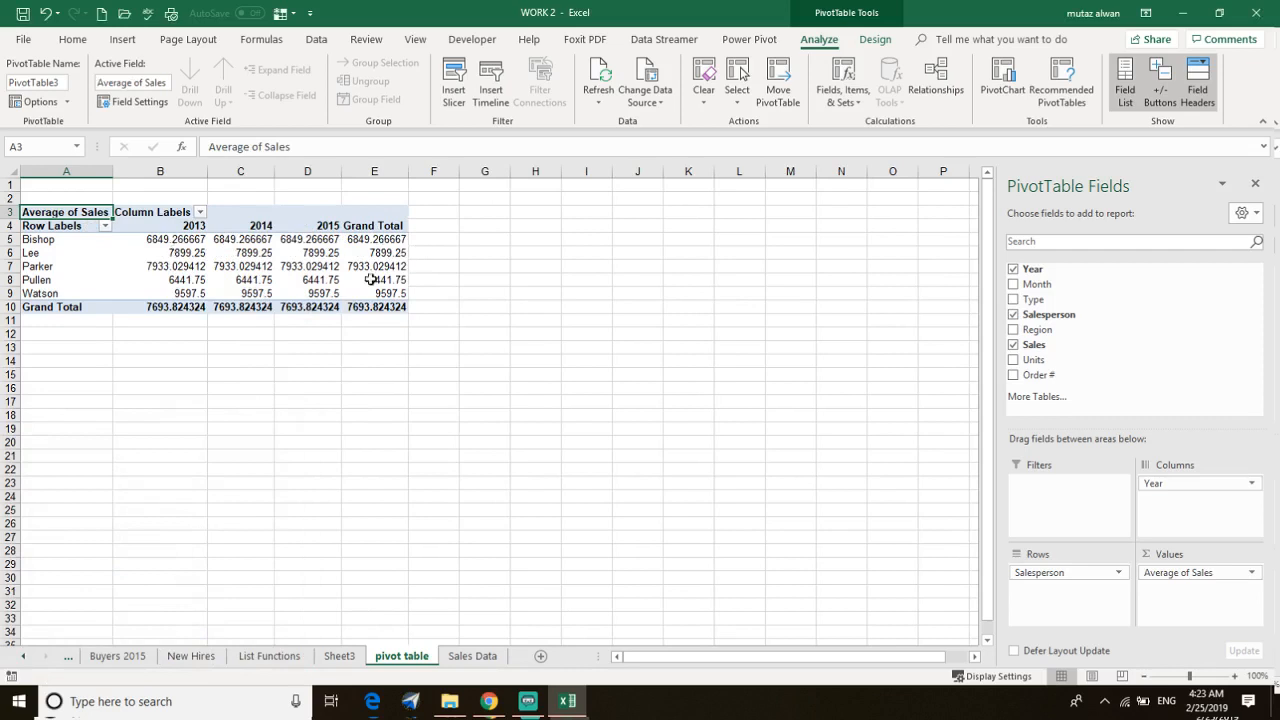
Step: Switch the Sales value field's summary calculation to Max
{"action": "left_click", "coordinate": [1175, 572]}
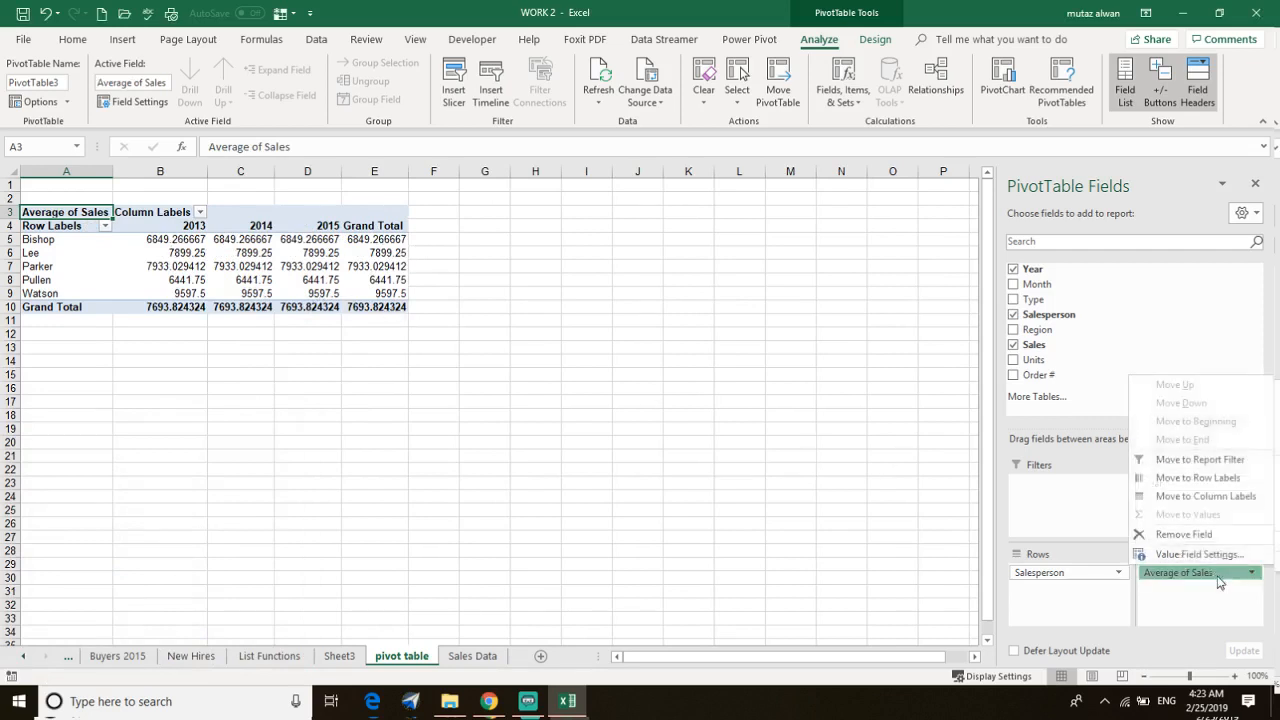
{"action": "left_click", "coordinate": [1184, 556]}
{"action": "left_click", "coordinate": [50, 584]}
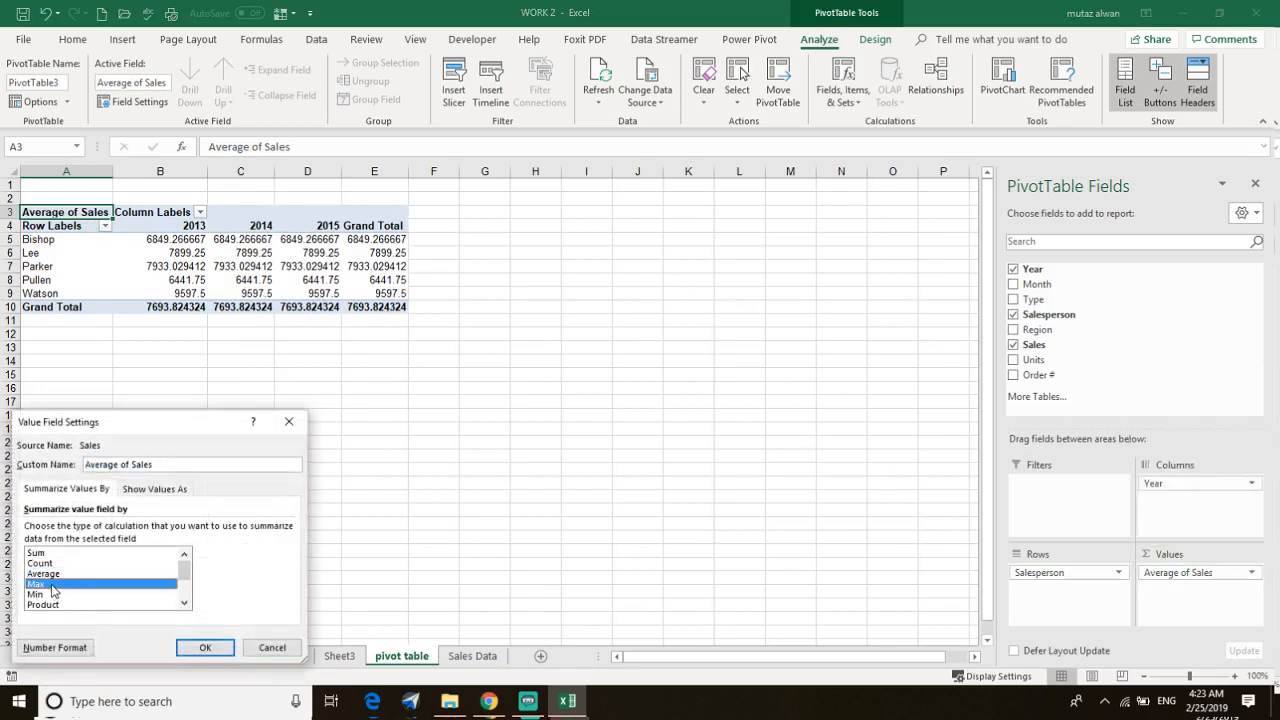
{"action": "left_click", "coordinate": [190, 647]}
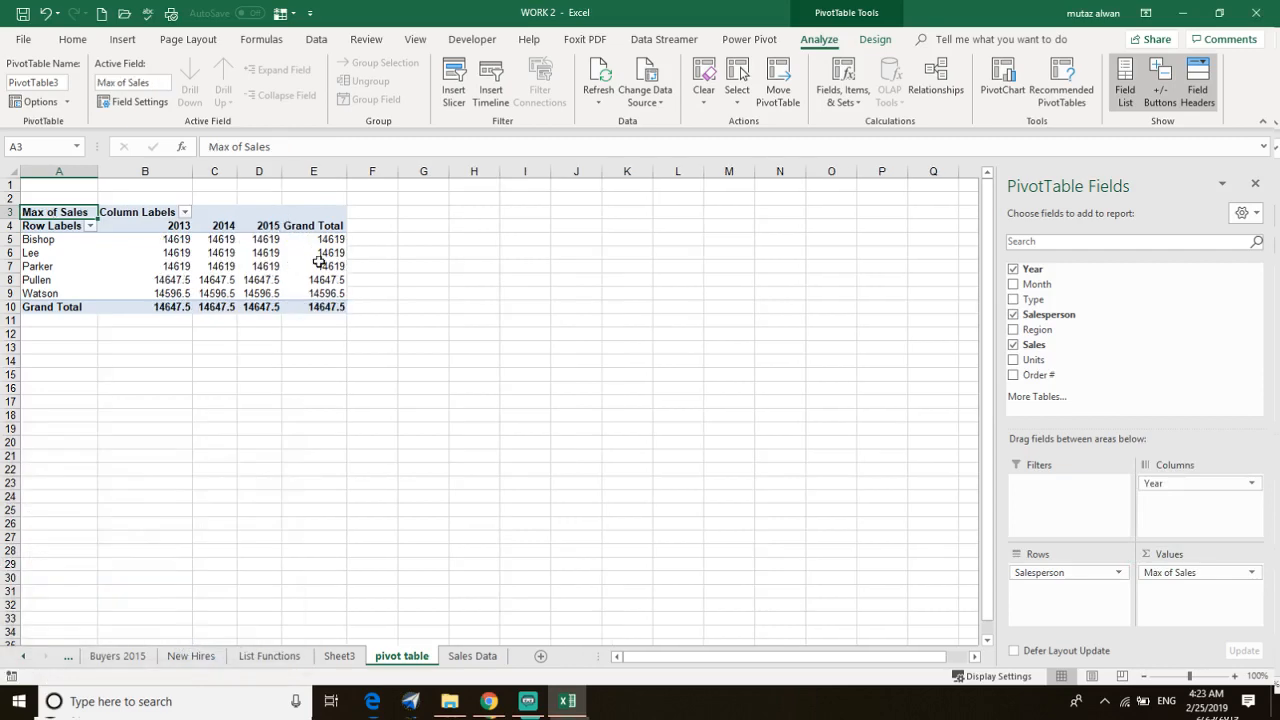
Step: Look through the available summary functions for the Sales value field and summarize it by Count
{"action": "left_click", "coordinate": [1200, 572]}
{"action": "left_click", "coordinate": [1184, 553]}
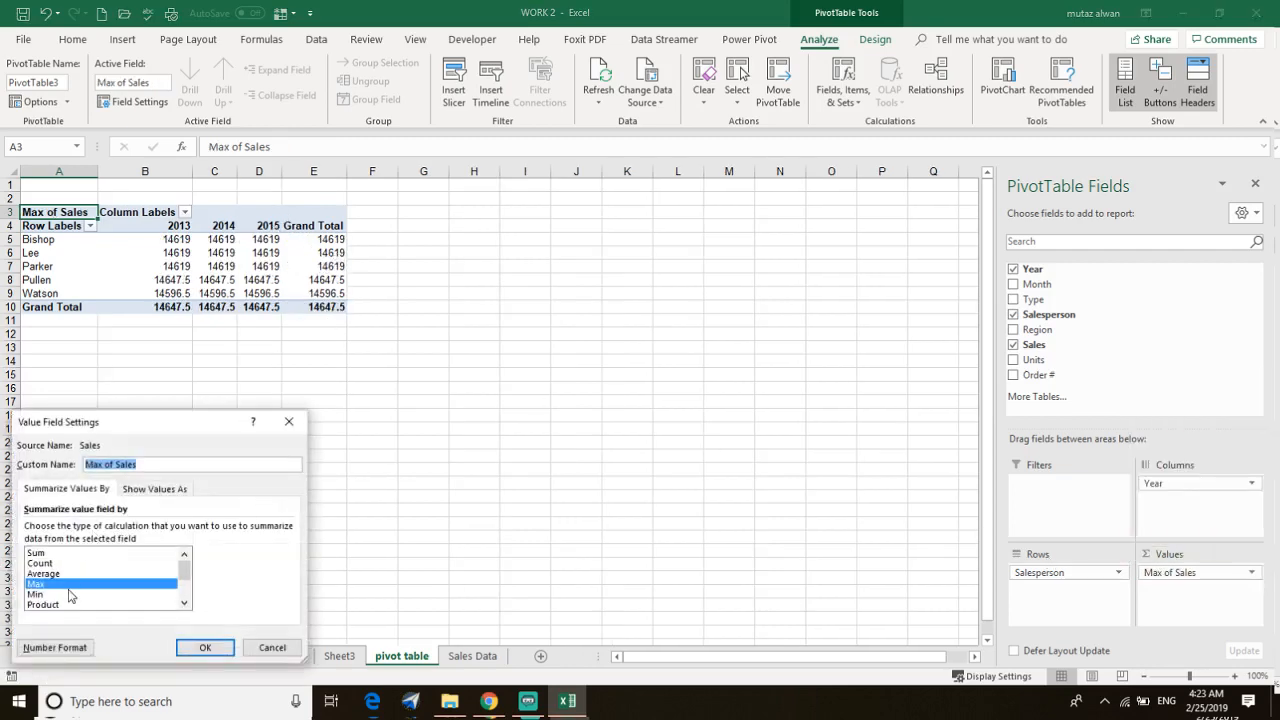
{"action": "scroll", "coordinate": [70, 596], "scroll_direction": "down", "scroll_amount": 2}
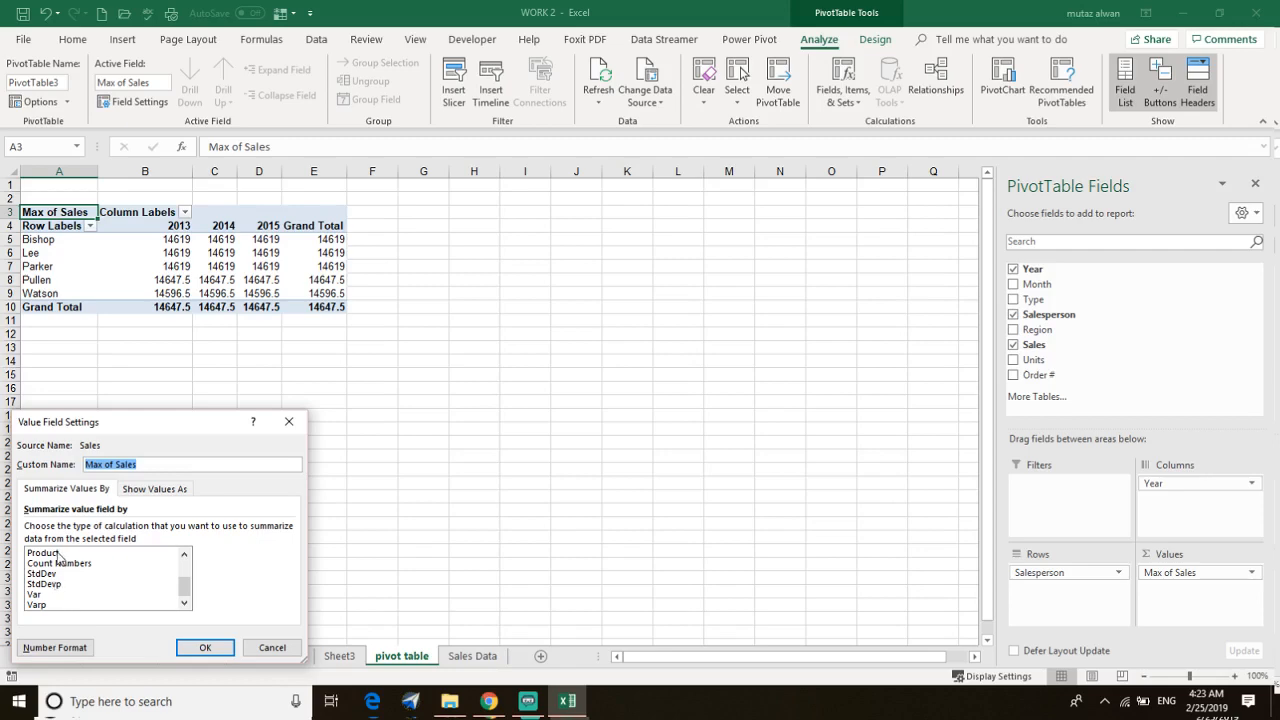
{"action": "scroll", "coordinate": [88, 568], "scroll_direction": "up", "scroll_amount": 2}
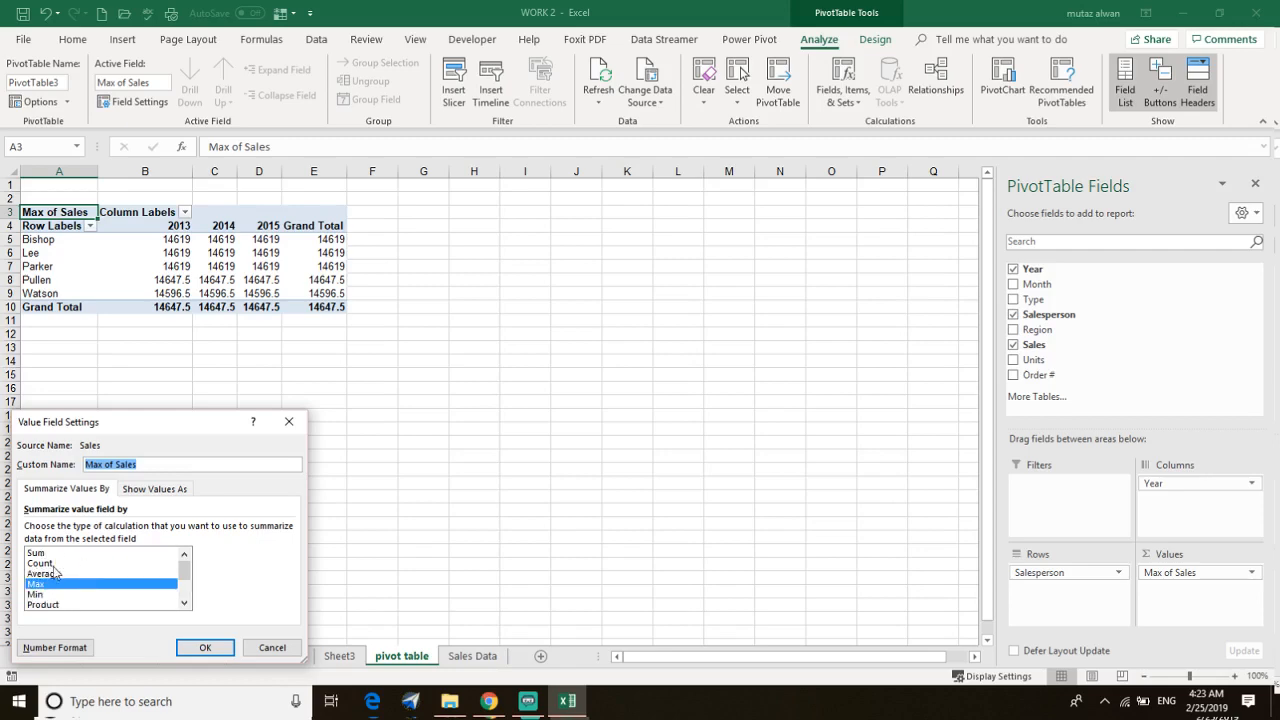
{"action": "double_click", "coordinate": [48, 565]}
{"action": "left_click", "coordinate": [46, 563]}
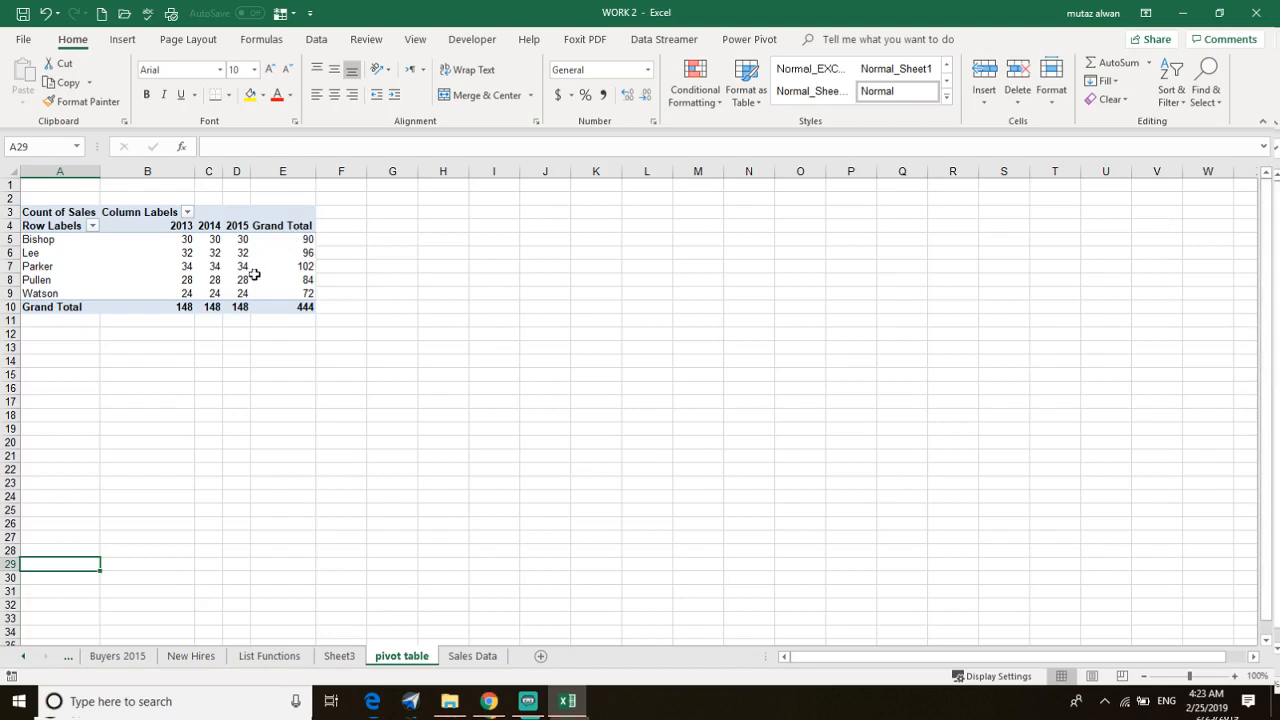
Step: Set the PivotTable's Sales value field back to being summarized by Sum
{"action": "left_click", "coordinate": [170, 268]}
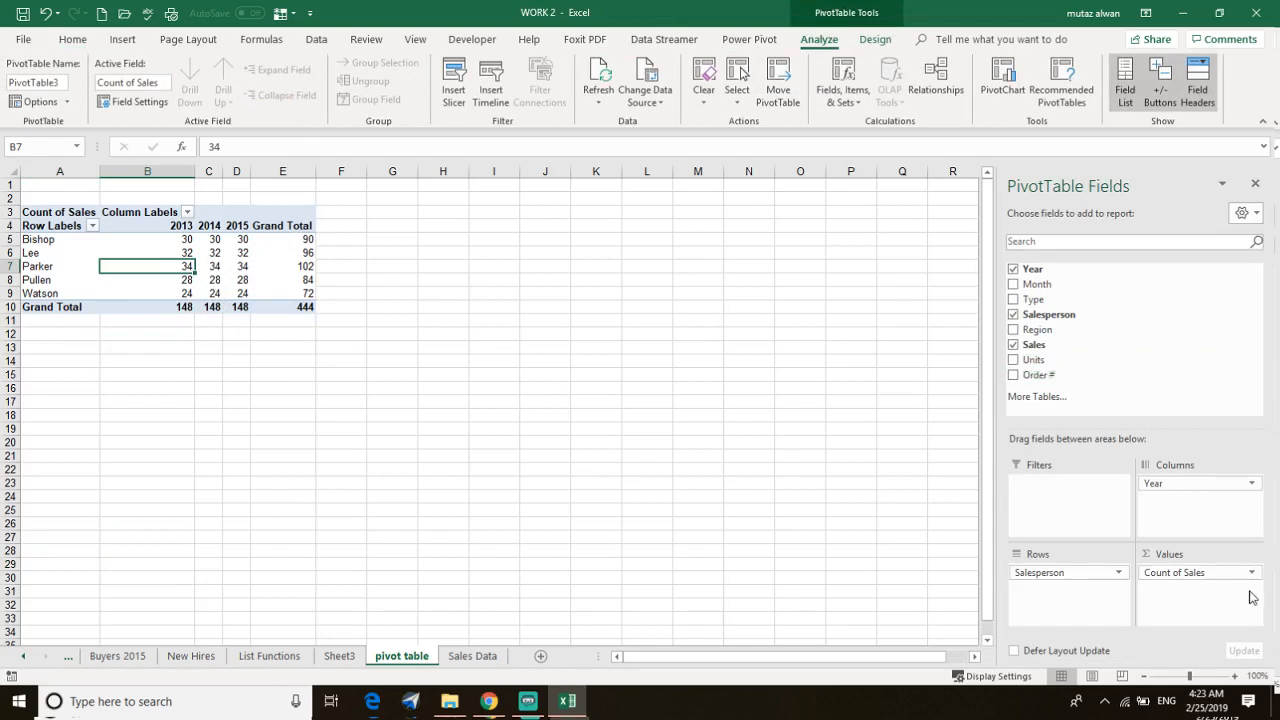
{"action": "left_click", "coordinate": [1222, 576]}
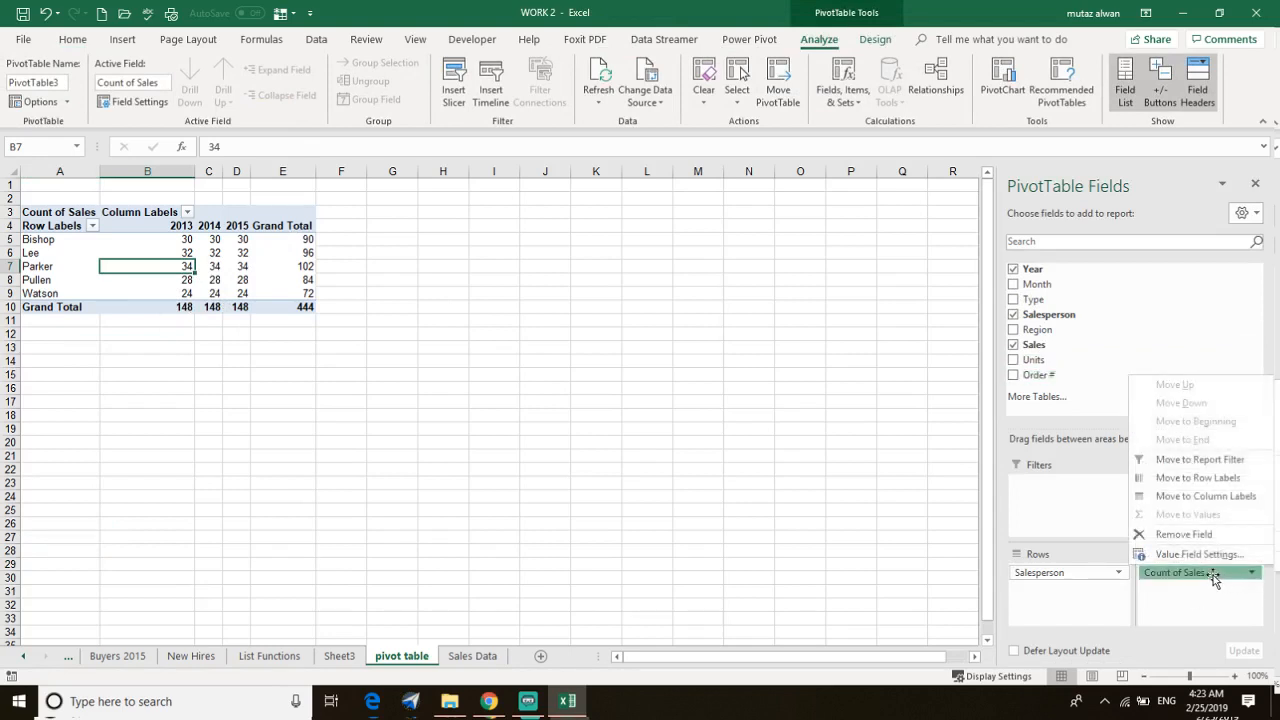
{"action": "left_click", "coordinate": [1198, 554]}
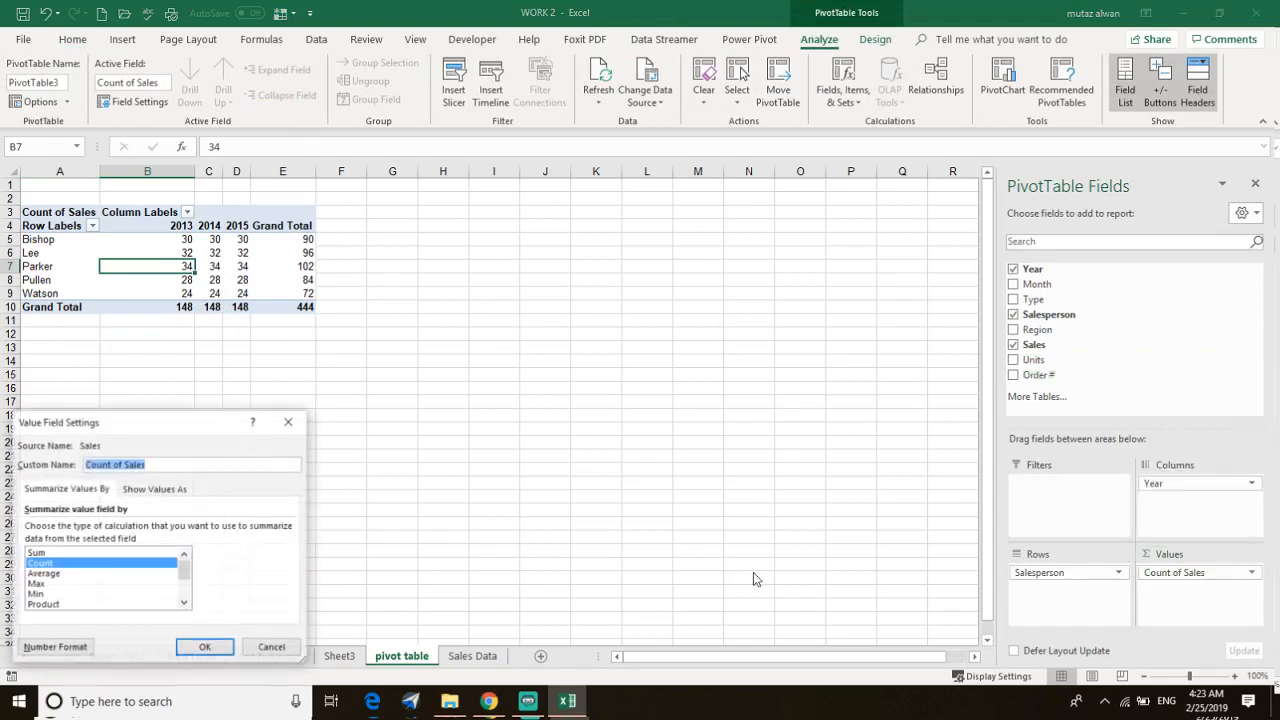
{"action": "left_click", "coordinate": [40, 553]}
{"action": "left_click", "coordinate": [205, 647]}
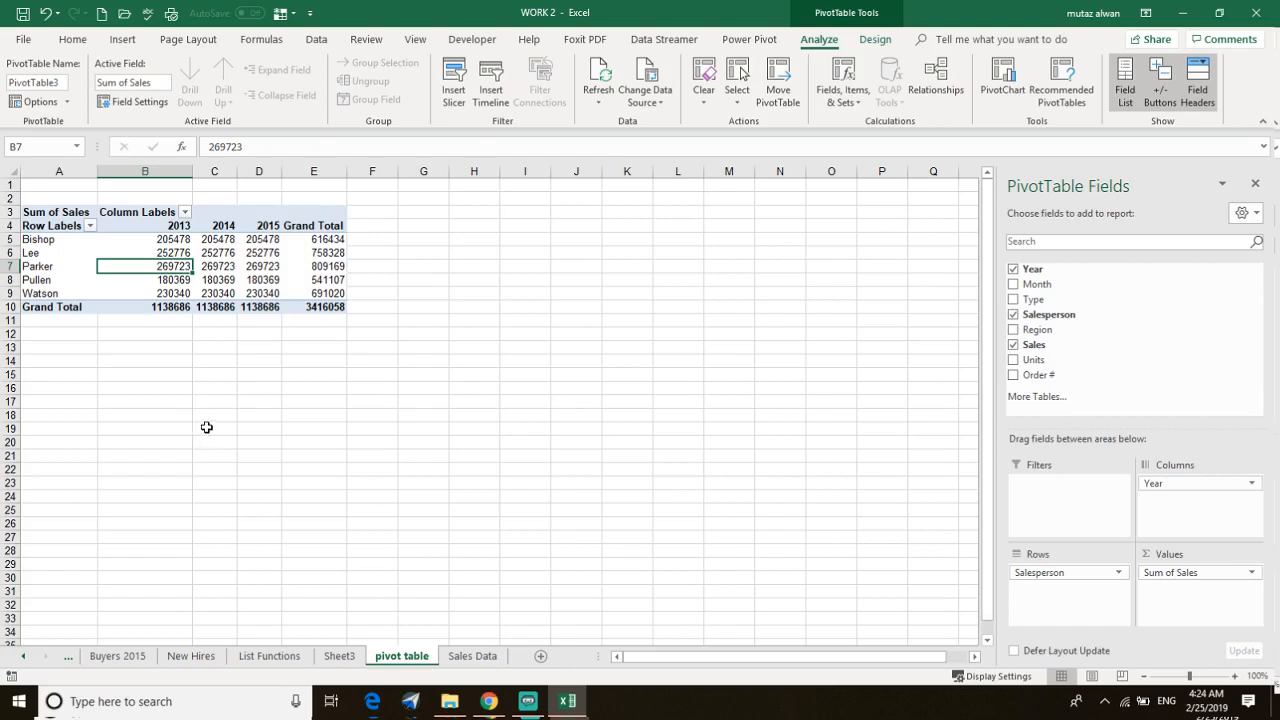
Step: Examine the calculation types in the Sum of Sales value field settings and leave without changing anything
{"action": "left_click", "coordinate": [1185, 576]}
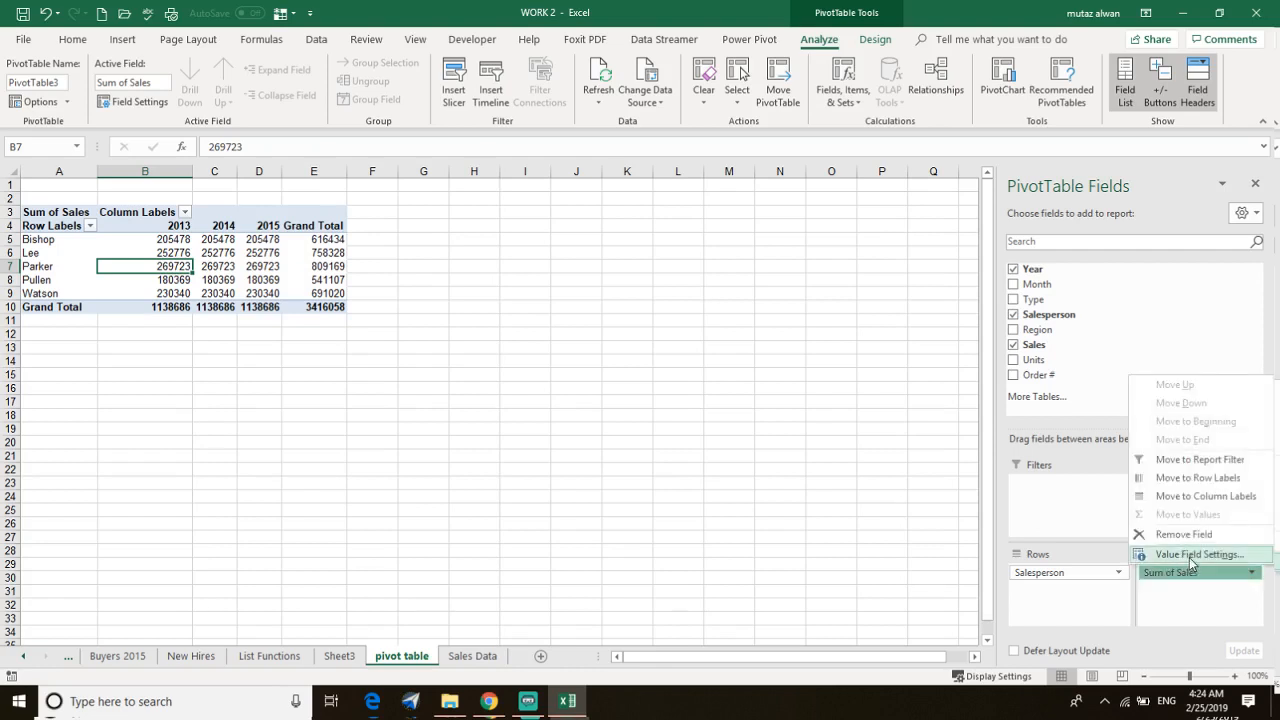
{"action": "left_click", "coordinate": [1191, 556]}
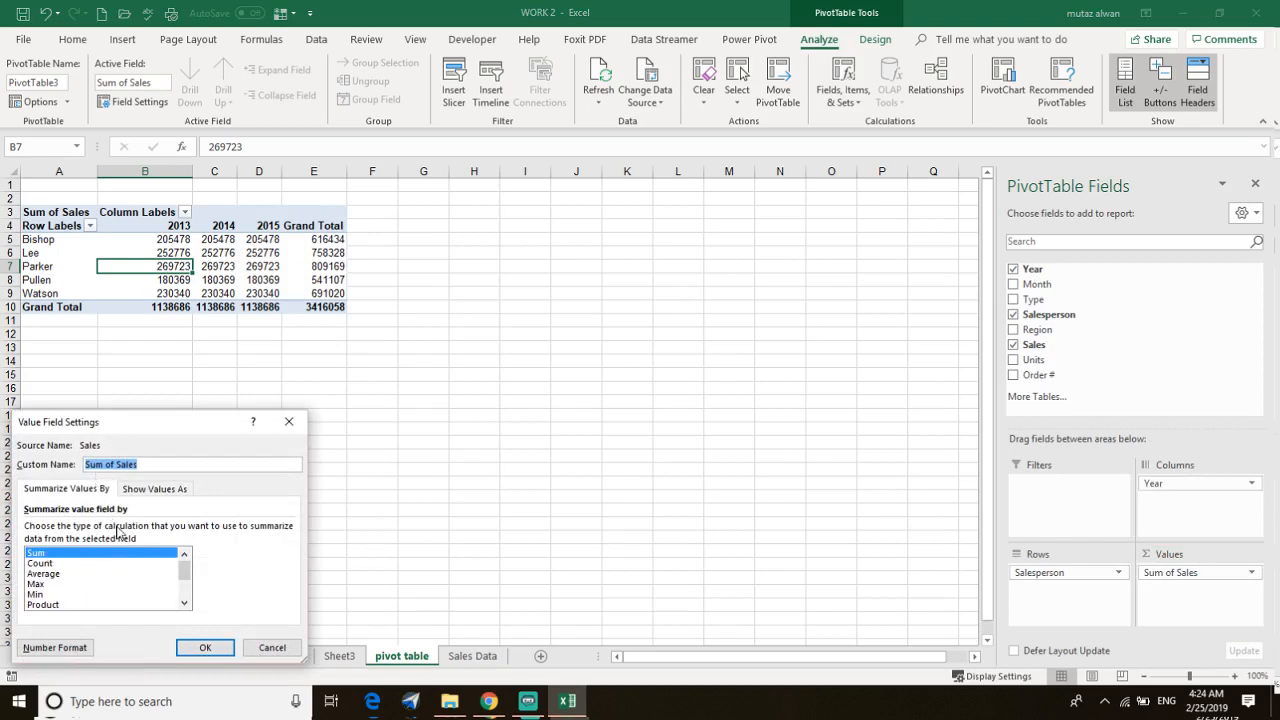
{"action": "left_click", "coordinate": [272, 647]}
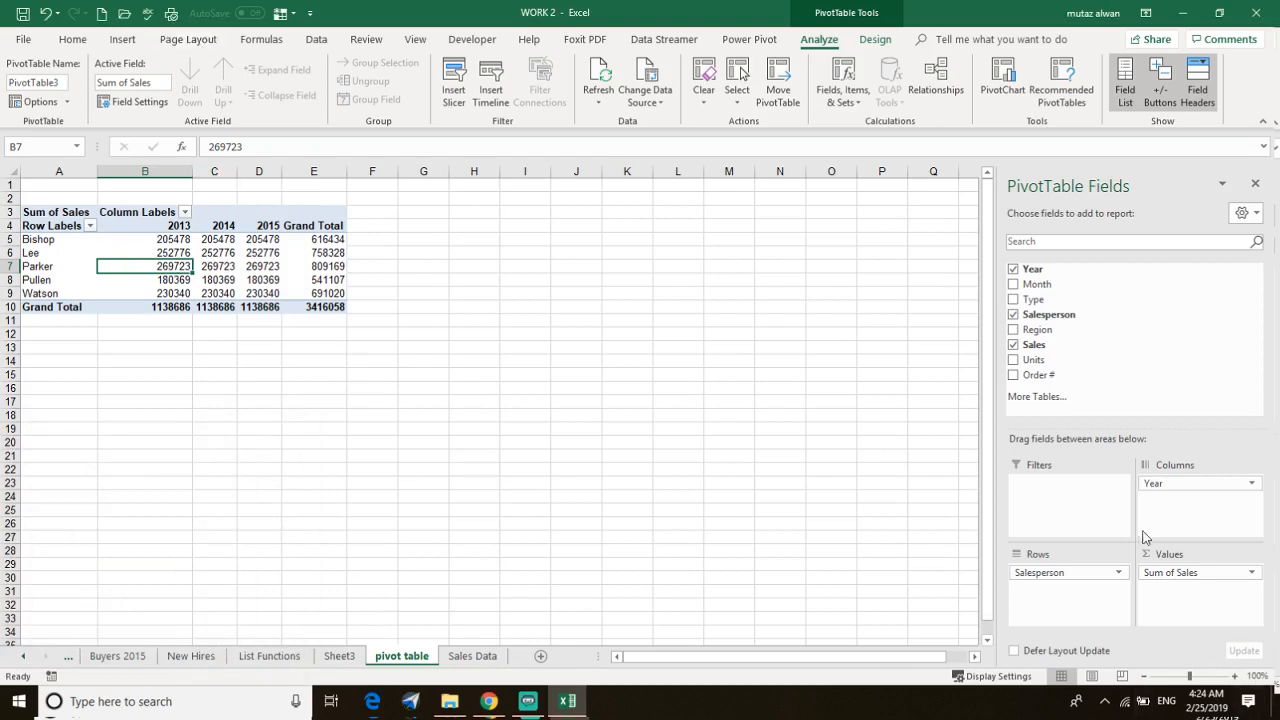
Step: Add the Month field to the PivotTable's rows and remove the Salesperson field from them
{"action": "left_click", "coordinate": [1043, 573]}
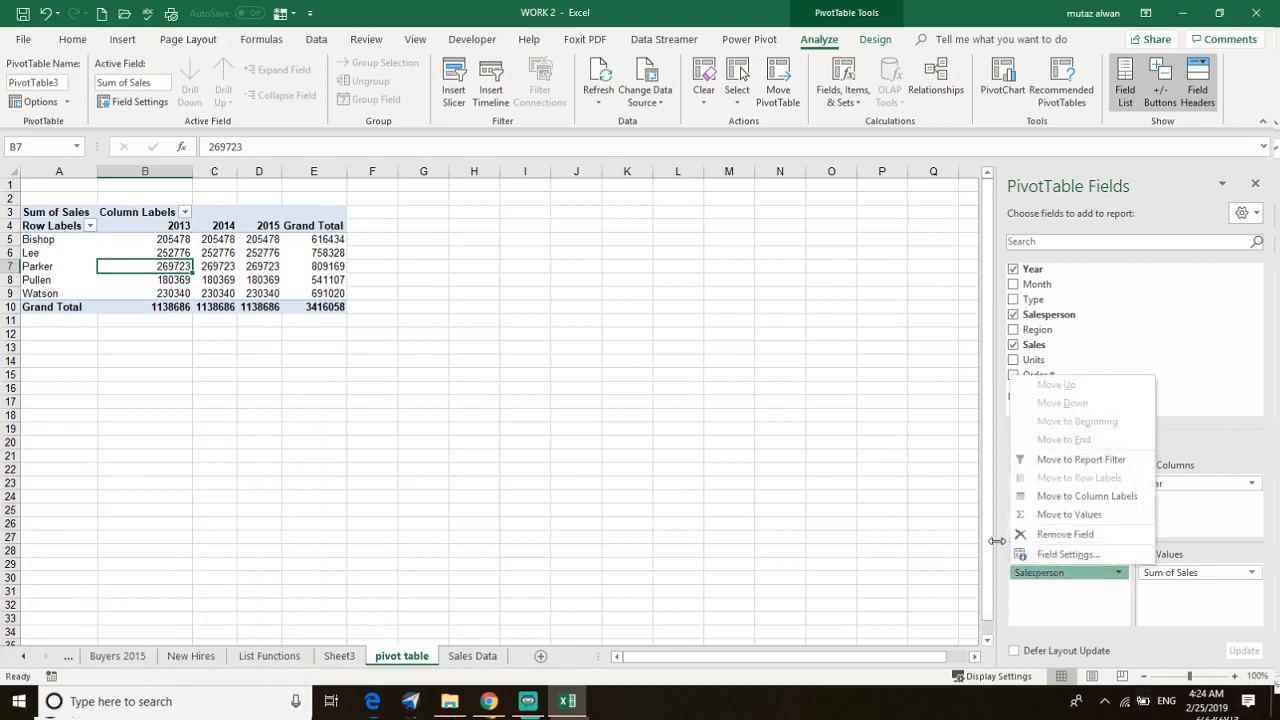
{"action": "left_click", "coordinate": [1037, 608]}
{"action": "left_click_drag", "start_coordinate": [1045, 285], "coordinate": [1075, 596]}
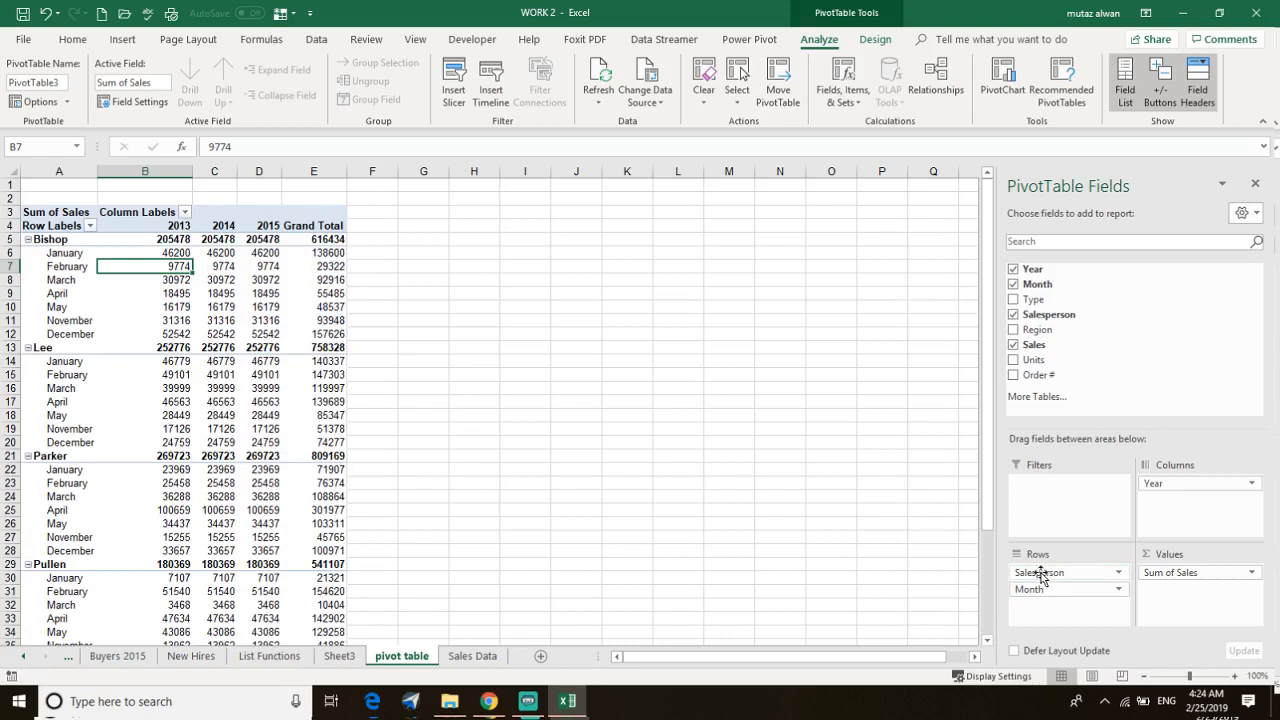
{"action": "left_click", "coordinate": [36, 244]}
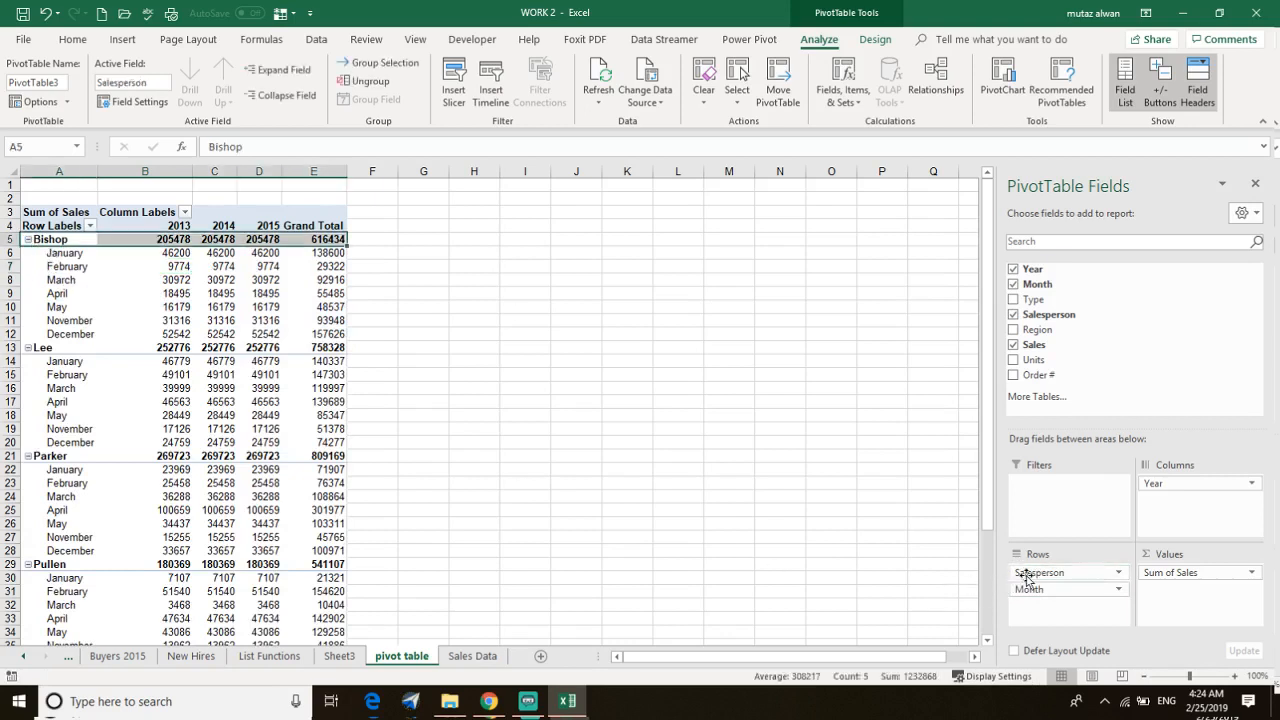
{"action": "left_click_drag", "start_coordinate": [1027, 577], "coordinate": [1134, 331]}
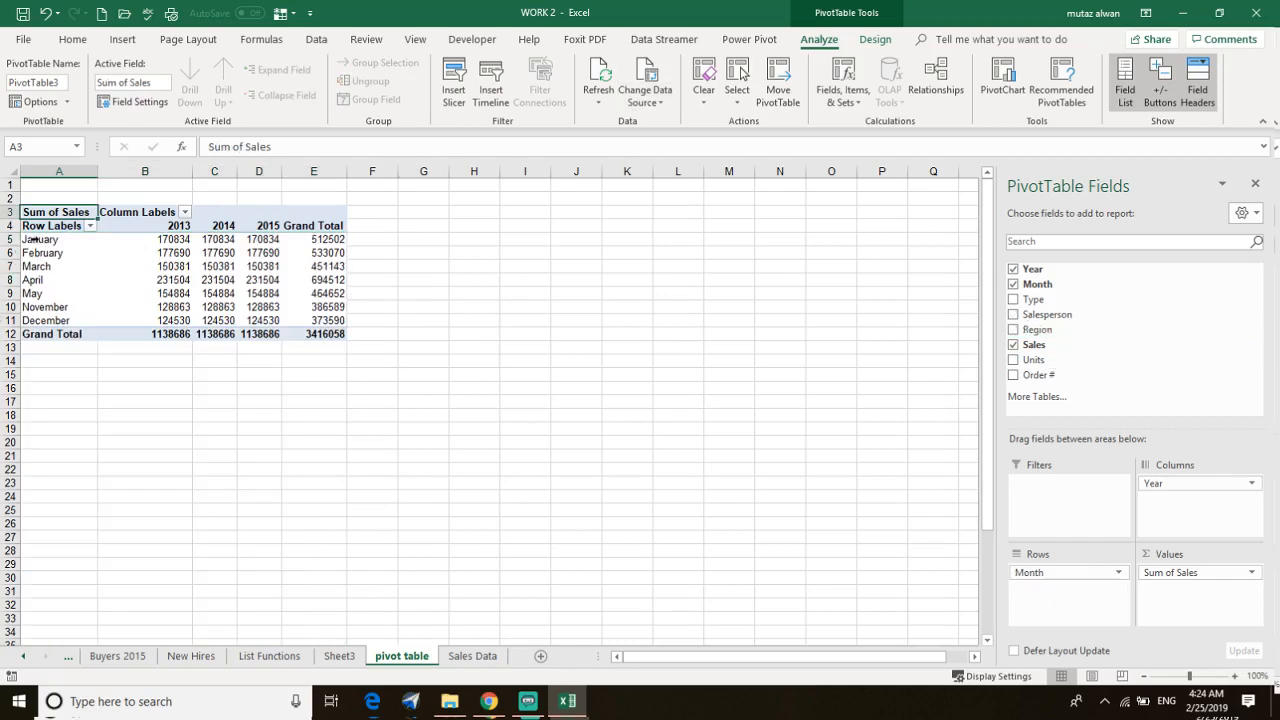
Step: Group the January, February and March rows together and name the group grp1
{"action": "left_click_drag", "start_coordinate": [28, 240], "coordinate": [52, 270]}
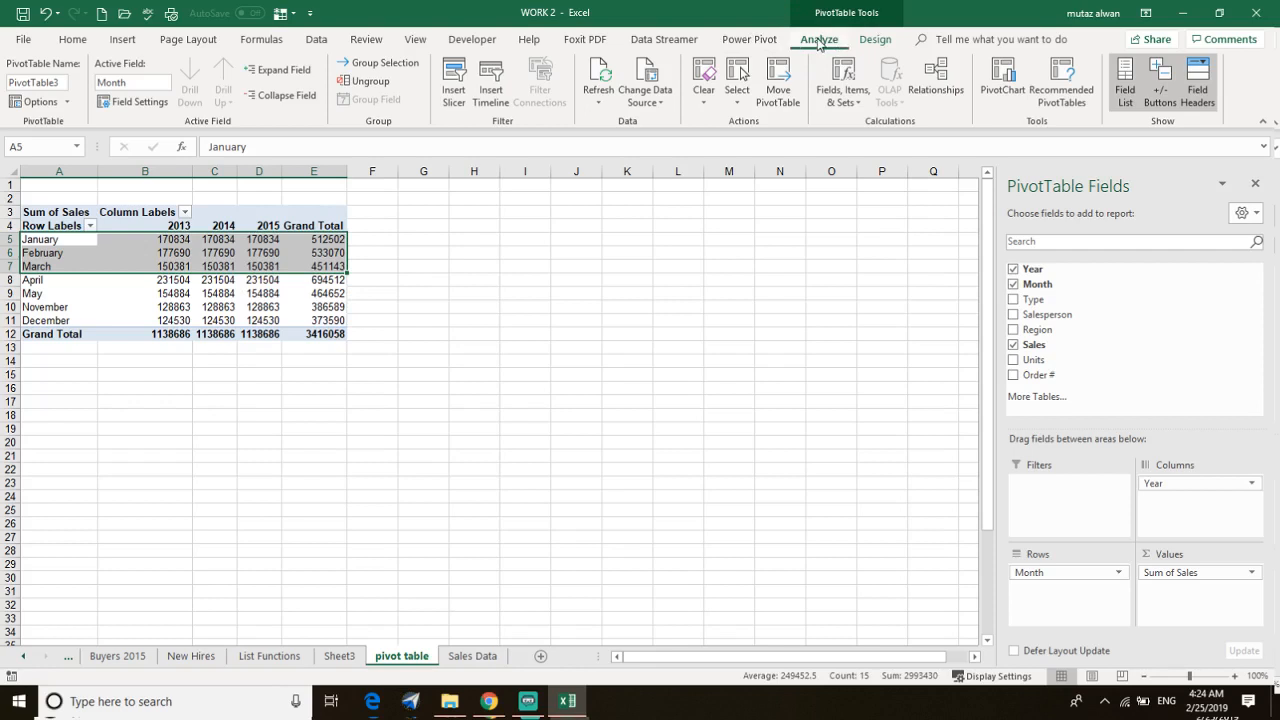
{"action": "left_click", "coordinate": [380, 62]}
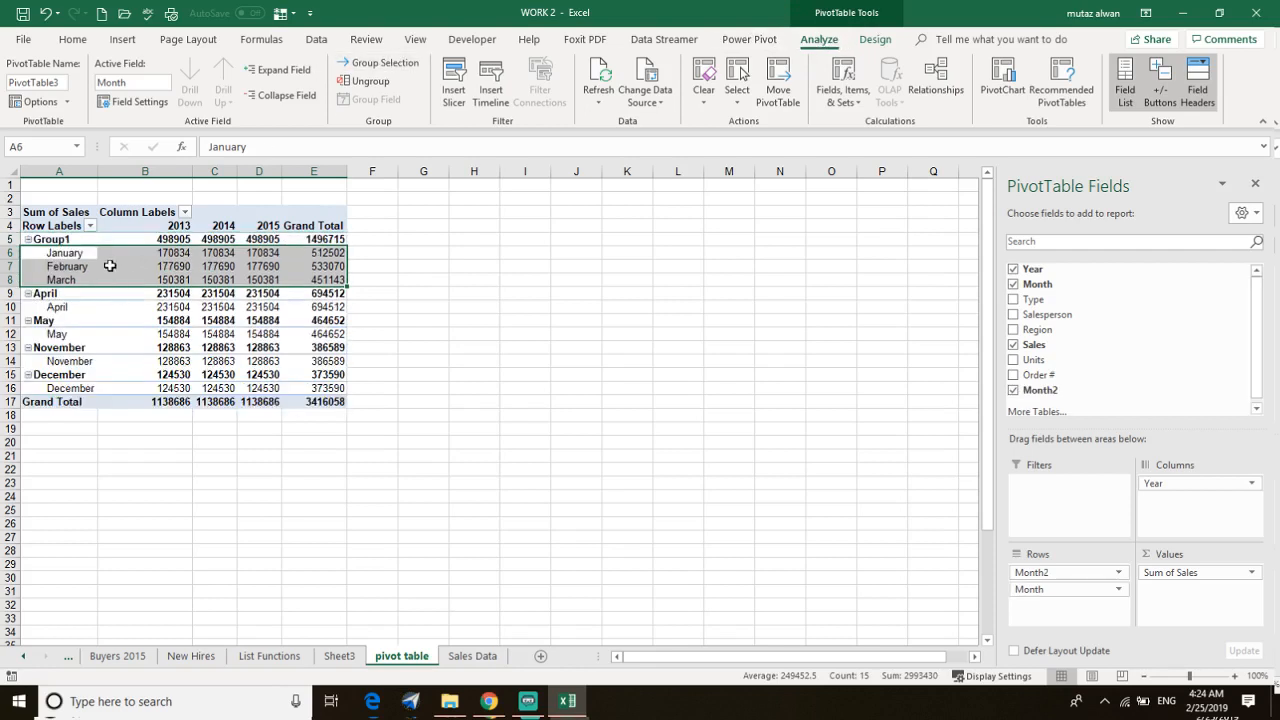
{"action": "left_click", "coordinate": [50, 243]}
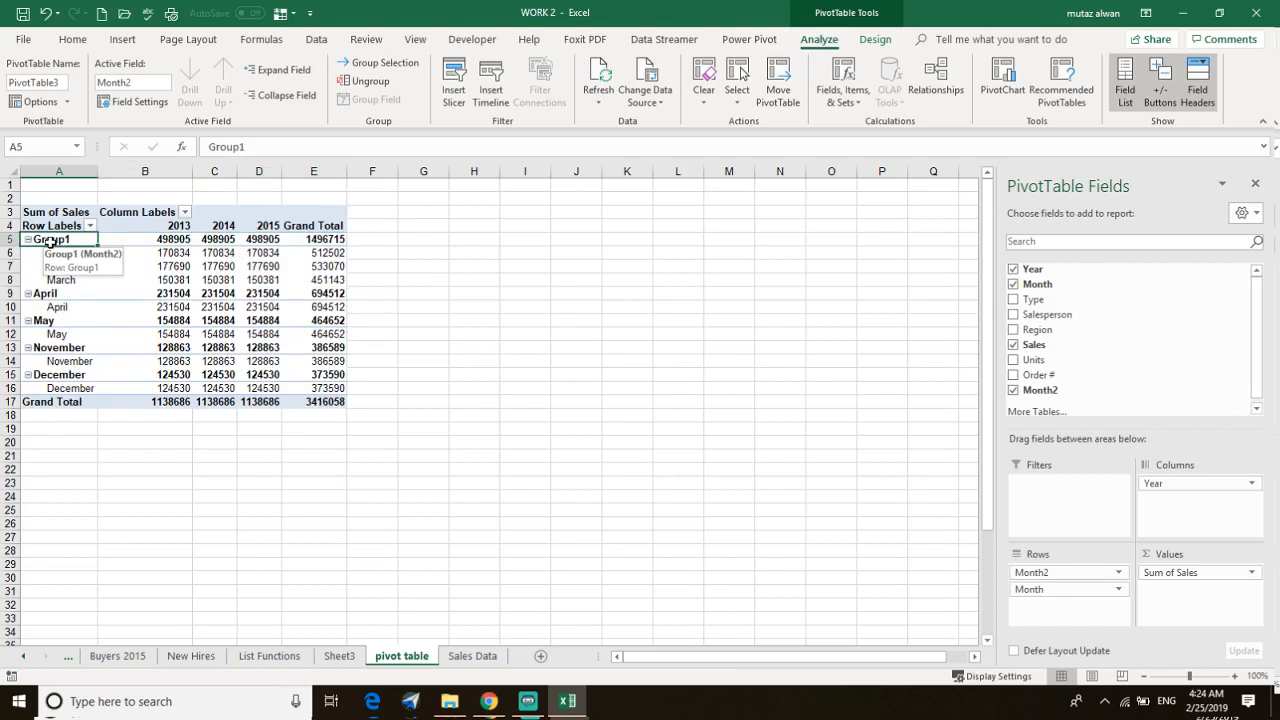
{"action": "type", "text": "grp"}
{"action": "key", "text": "Return"}
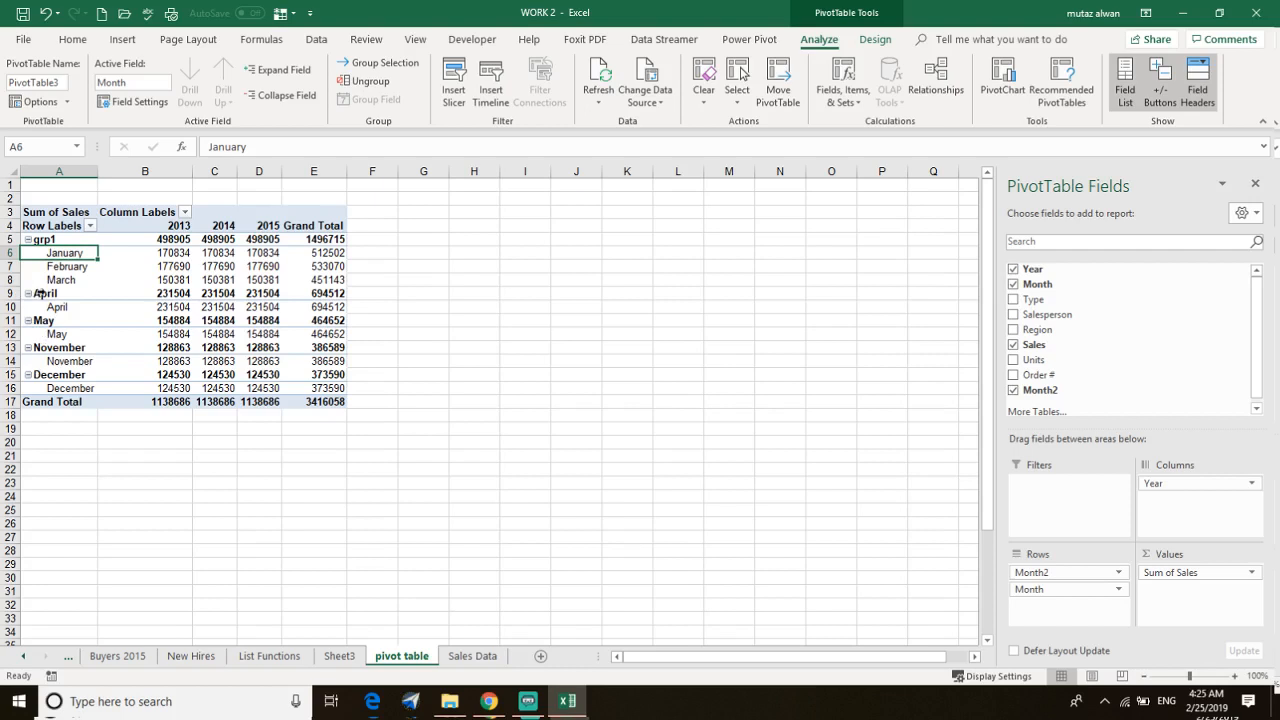
Step: Group the April and May rows together and name the group grp2
{"action": "left_click_drag", "start_coordinate": [40, 306], "coordinate": [52, 331]}
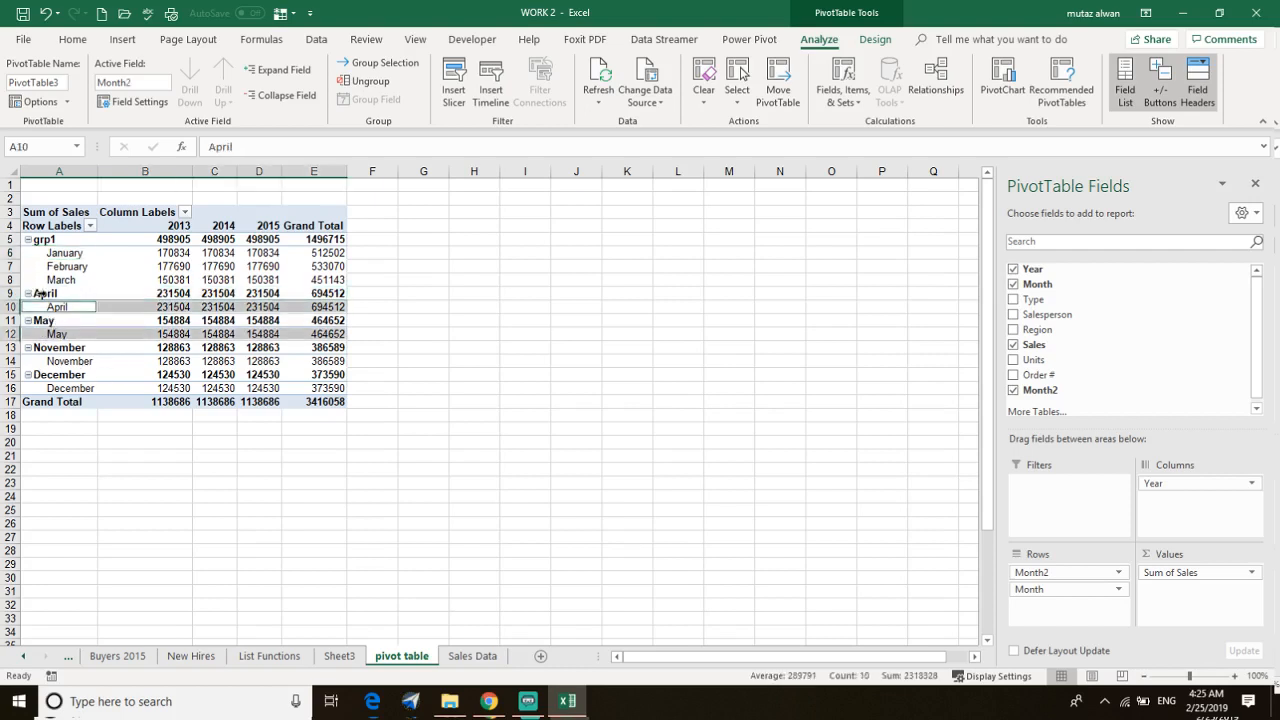
{"action": "left_click", "coordinate": [40, 292]}
{"action": "left_click_drag", "start_coordinate": [45, 306], "coordinate": [58, 332]}
{"action": "left_click", "coordinate": [378, 62]}
{"action": "left_click", "coordinate": [57, 296]}
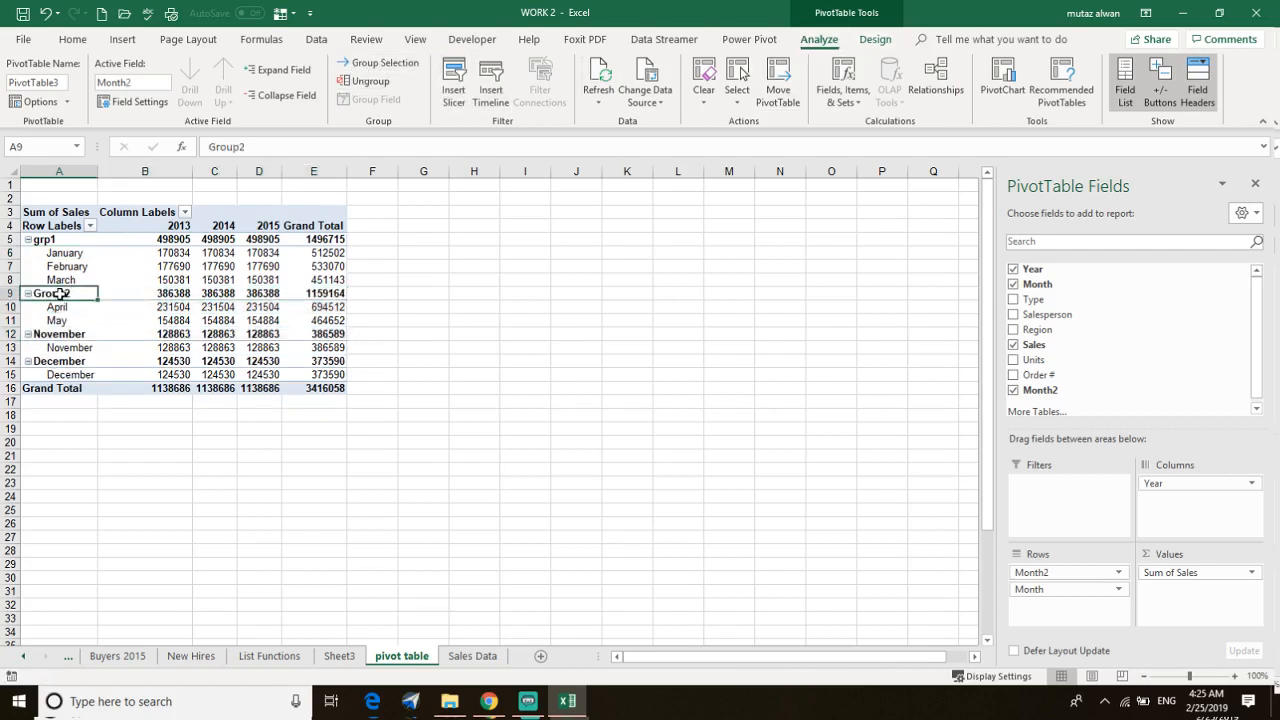
{"action": "type", "text": "grp1"}
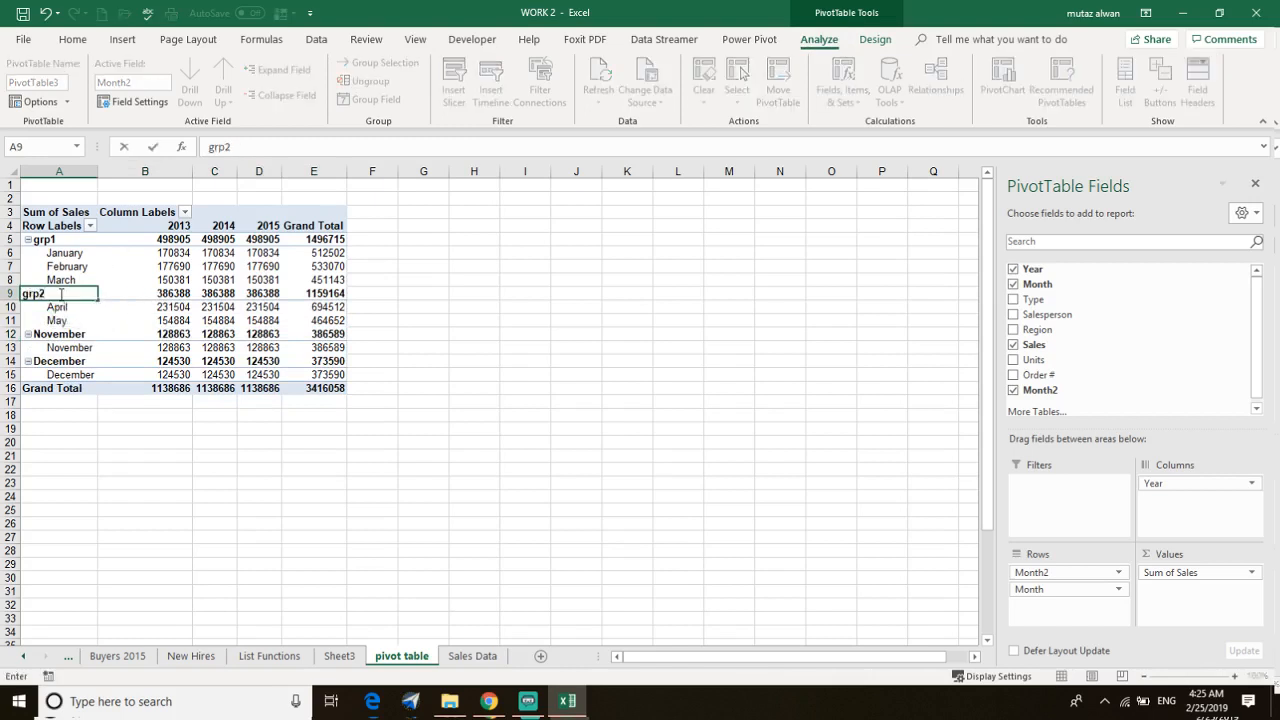
{"action": "key", "text": "Return"}
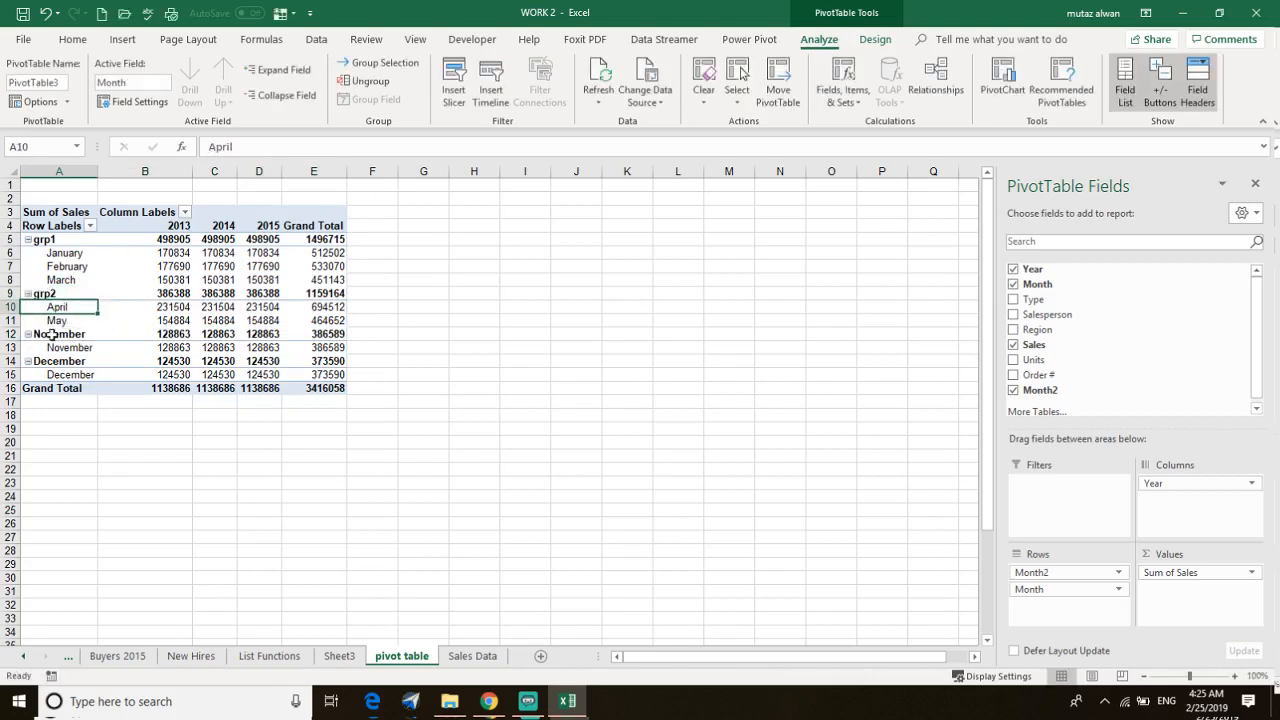
Step: Collapse grp1 and grp2, and group the November and December rows under the name grp3
{"action": "left_click", "coordinate": [28, 295]}
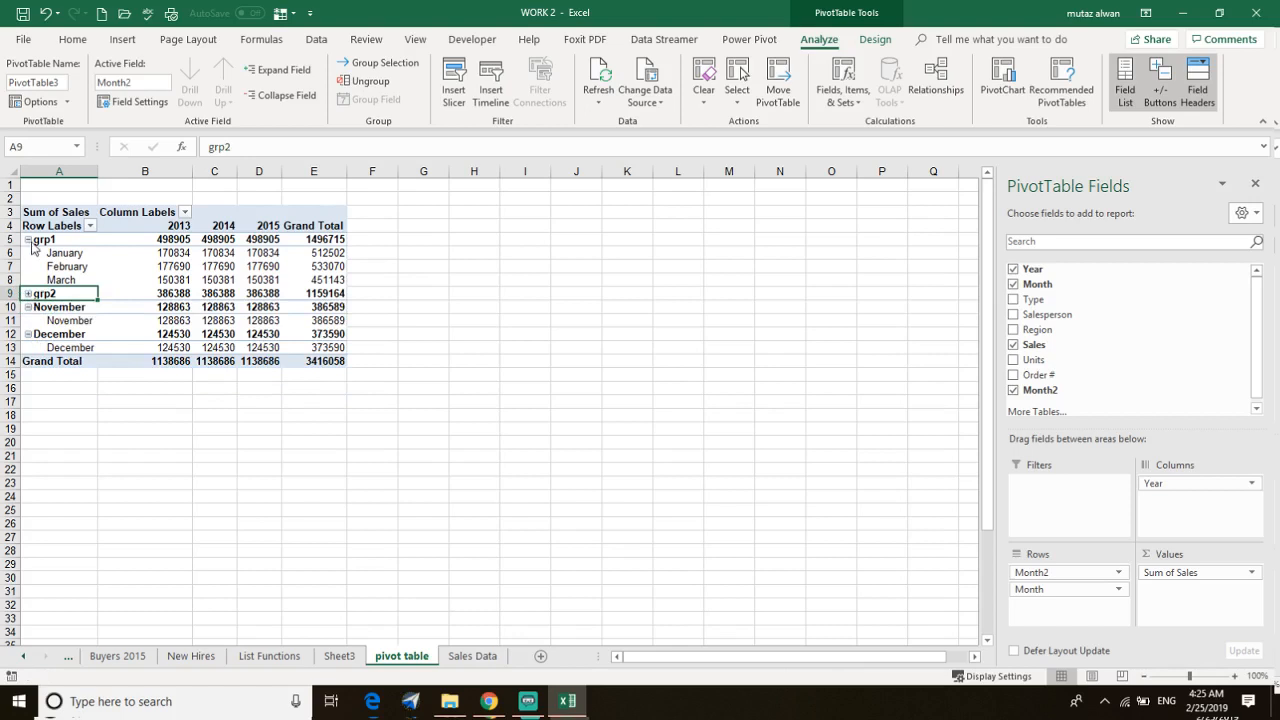
{"action": "left_click", "coordinate": [28, 240]}
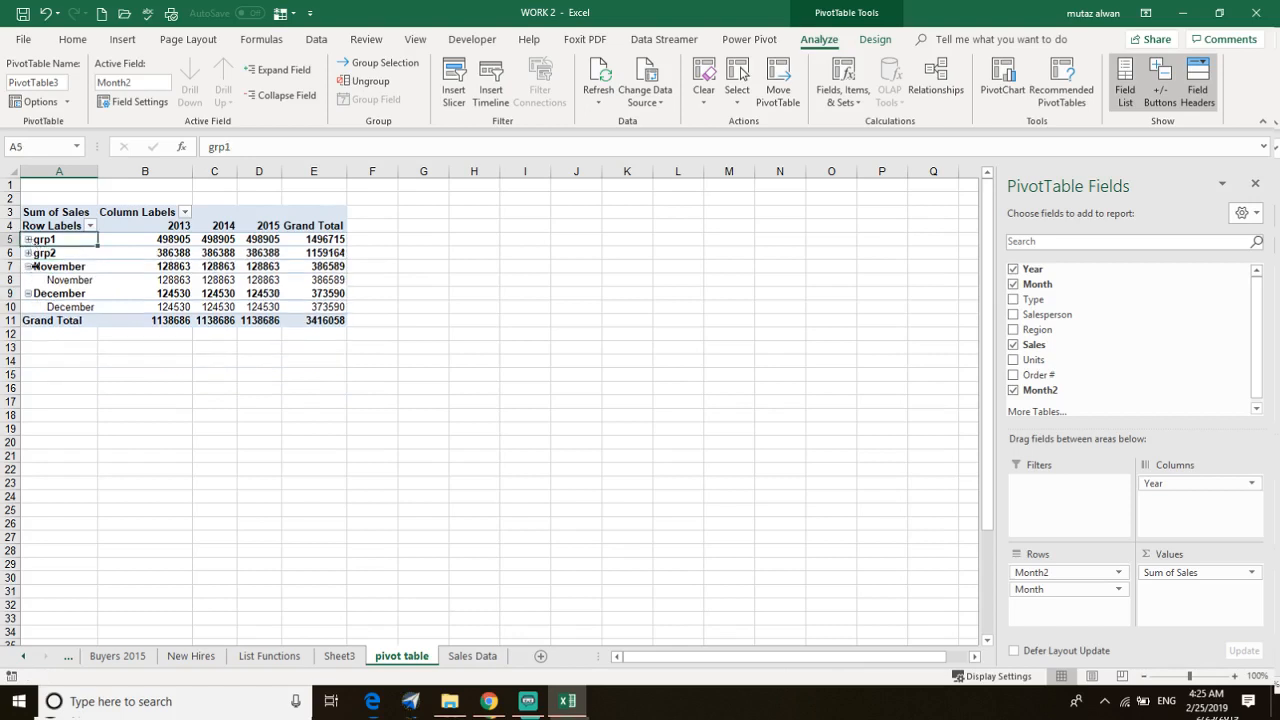
{"action": "left_click_drag", "start_coordinate": [35, 266], "coordinate": [67, 303]}
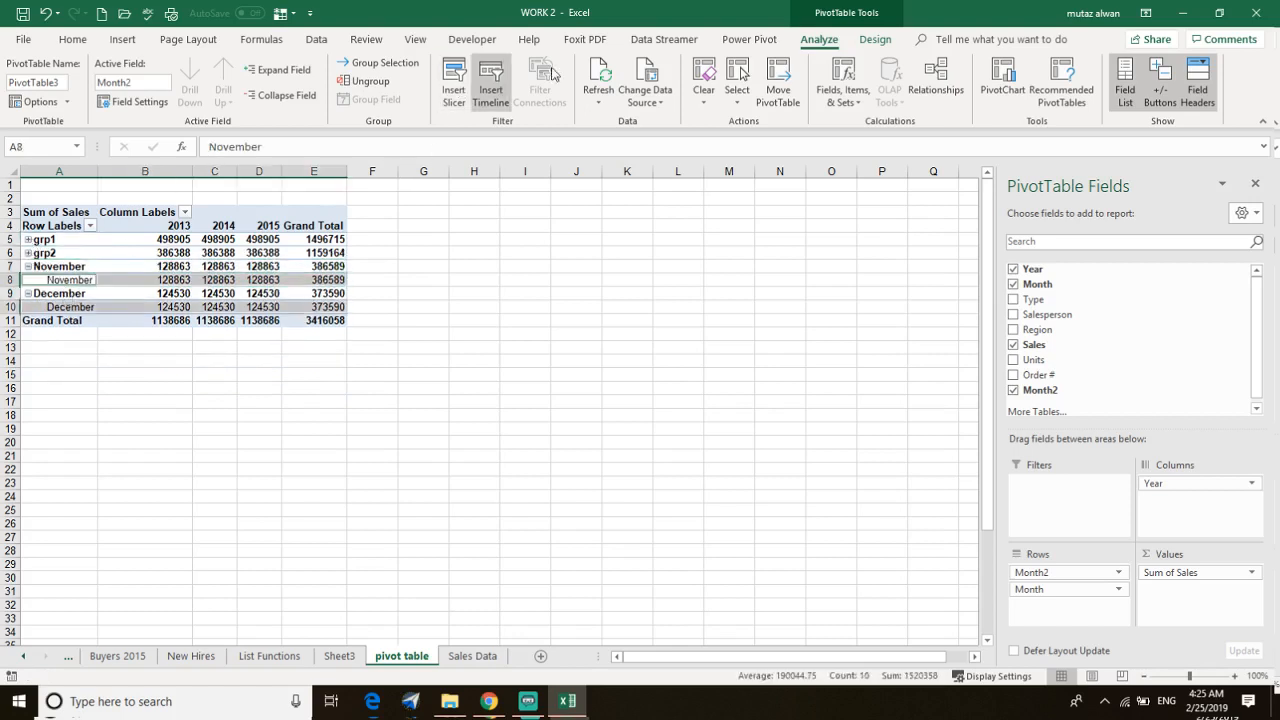
{"action": "left_click", "coordinate": [380, 62]}
{"action": "left_click", "coordinate": [57, 267]}
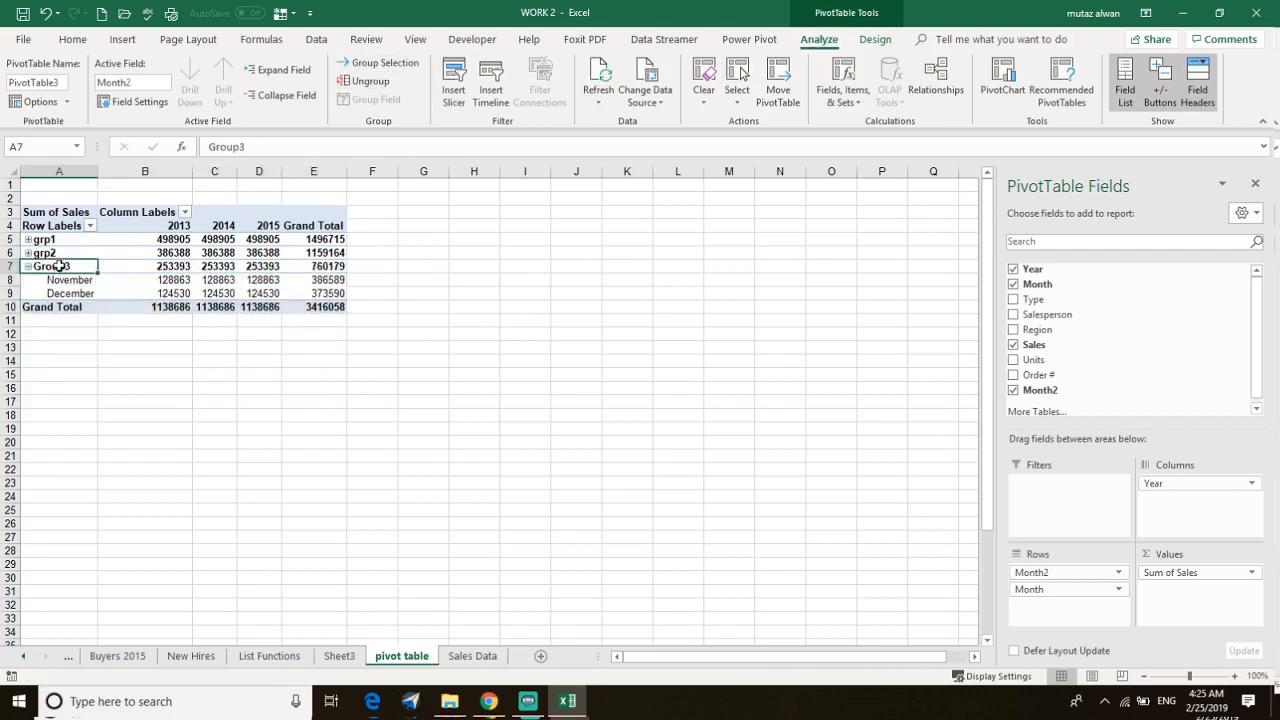
{"action": "type", "text": "grp3"}
{"action": "key", "text": "Return"}
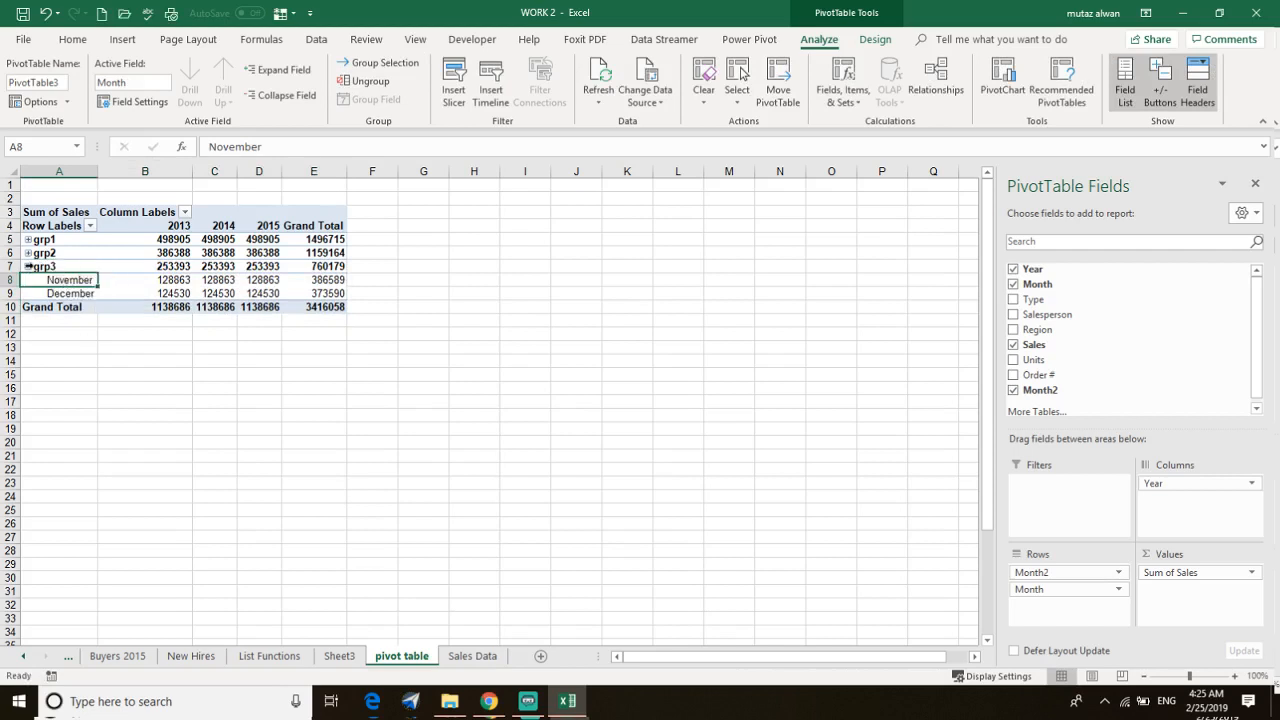
Step: Expand all three month groups, collapse them to their group totals, and expand them again
{"action": "left_click", "coordinate": [29, 267]}
{"action": "left_click", "coordinate": [28, 267]}
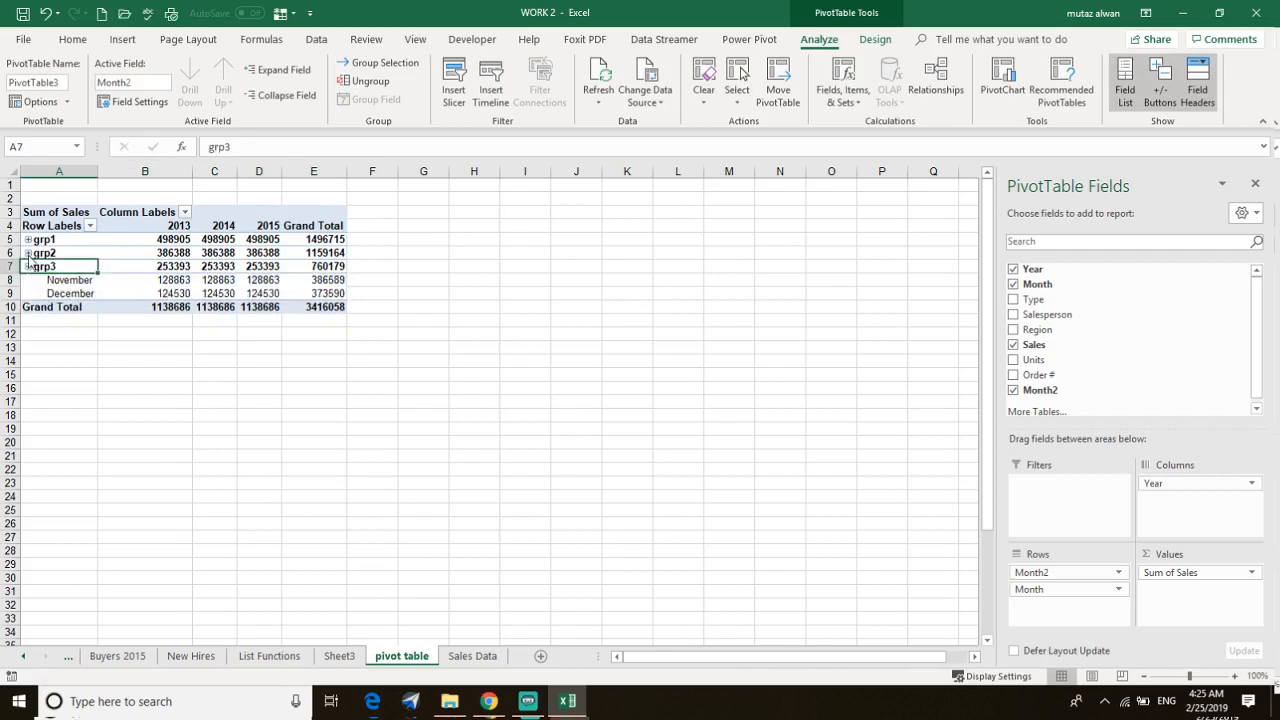
{"action": "left_click", "coordinate": [27, 253]}
{"action": "left_click", "coordinate": [28, 240]}
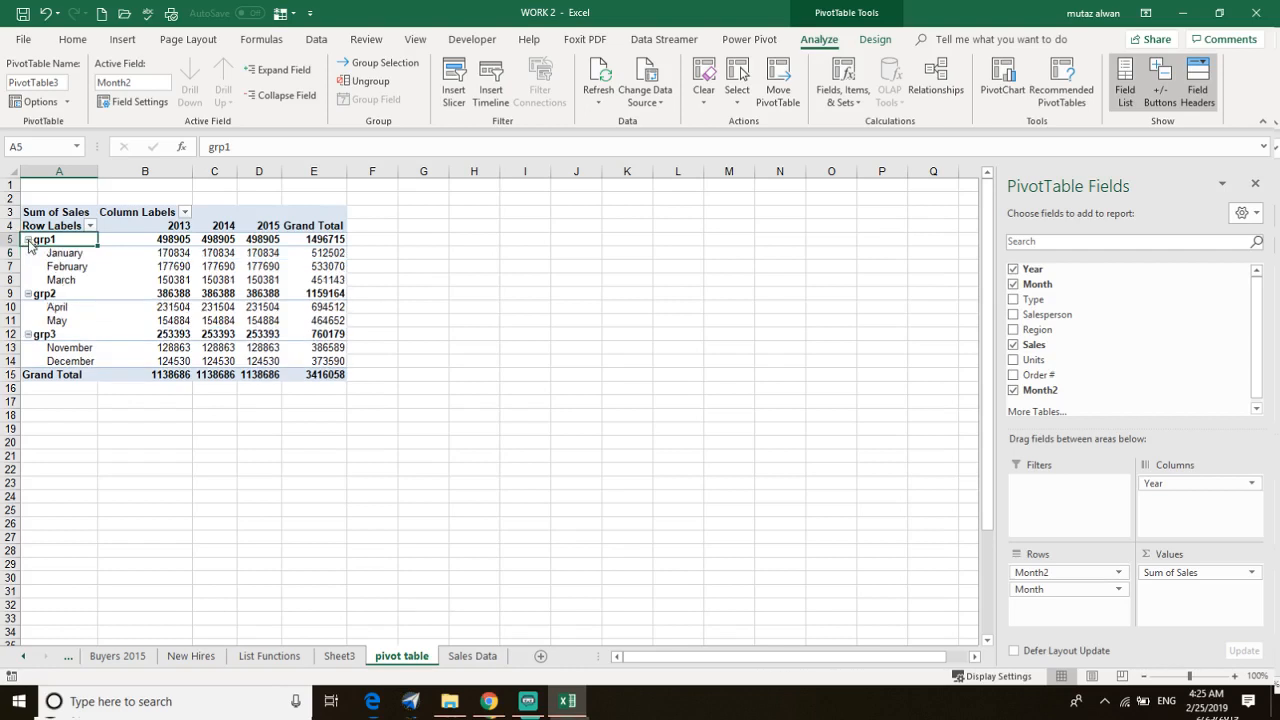
{"action": "left_click", "coordinate": [28, 240]}
{"action": "left_click", "coordinate": [28, 253]}
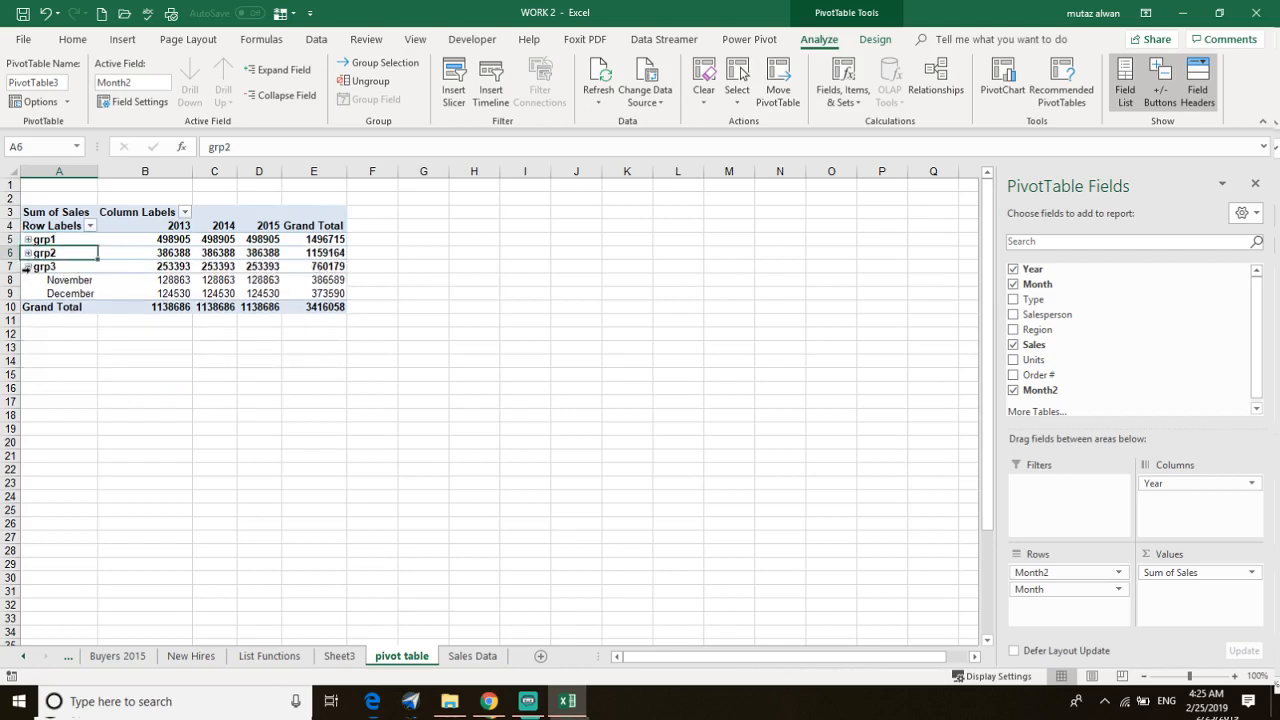
{"action": "left_click", "coordinate": [28, 267]}
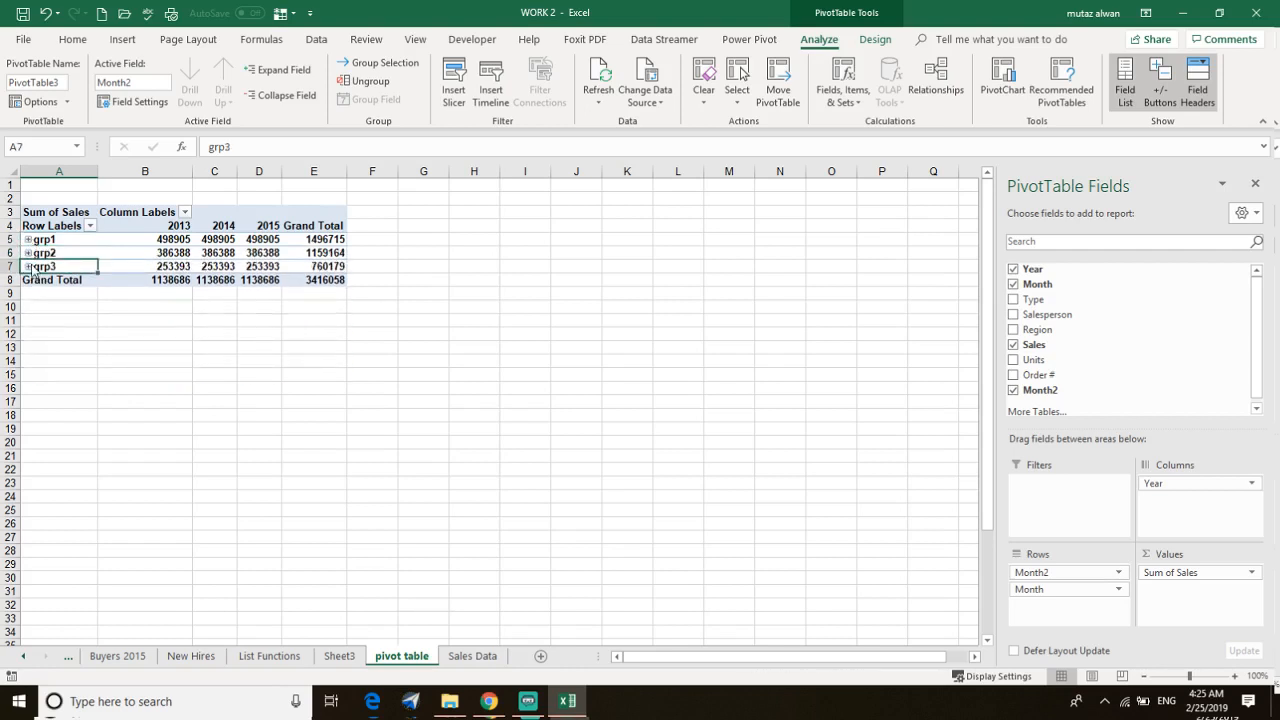
{"action": "left_click", "coordinate": [28, 267]}
{"action": "left_click", "coordinate": [28, 253]}
{"action": "left_click", "coordinate": [28, 240]}
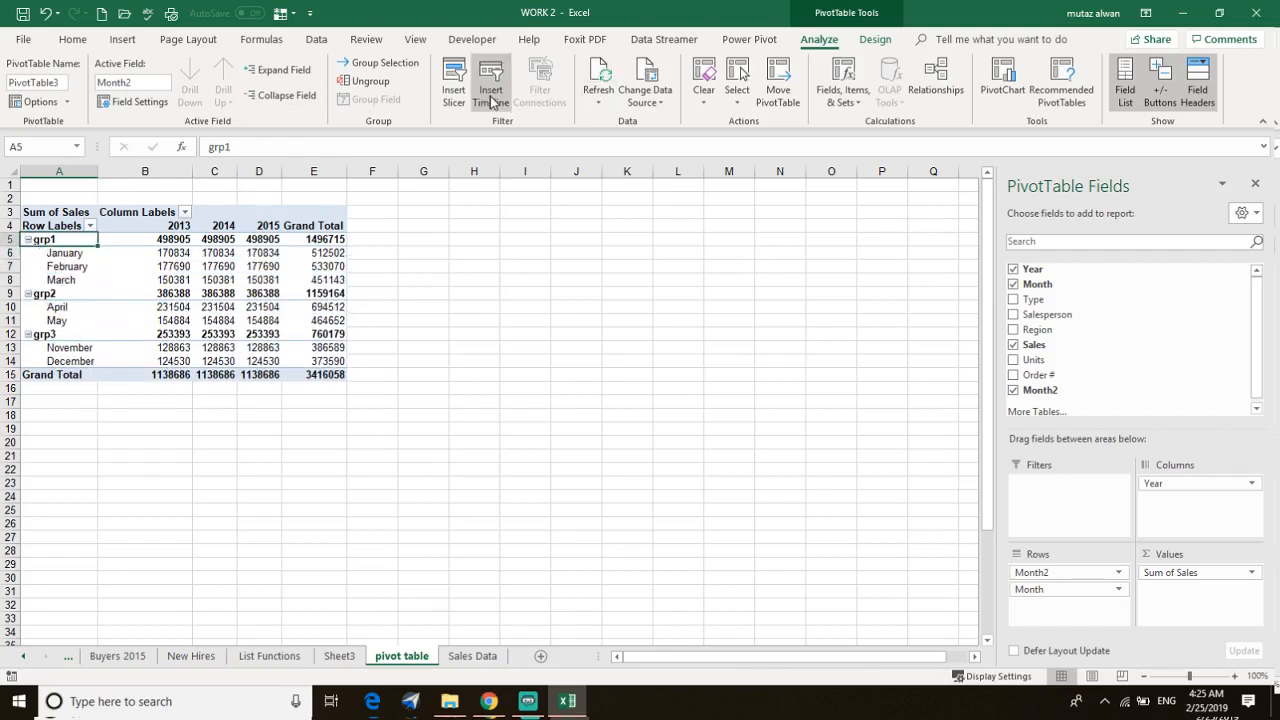
Step: Undo the expanding, renaming and grouping of the months back to the plain ungrouped Month rows
{"action": "key", "text": "ctrl+z"}
{"action": "key", "text": "ctrl+z"}
{"action": "key", "text": "ctrl+z"}
{"action": "key", "text": "ctrl+z"}
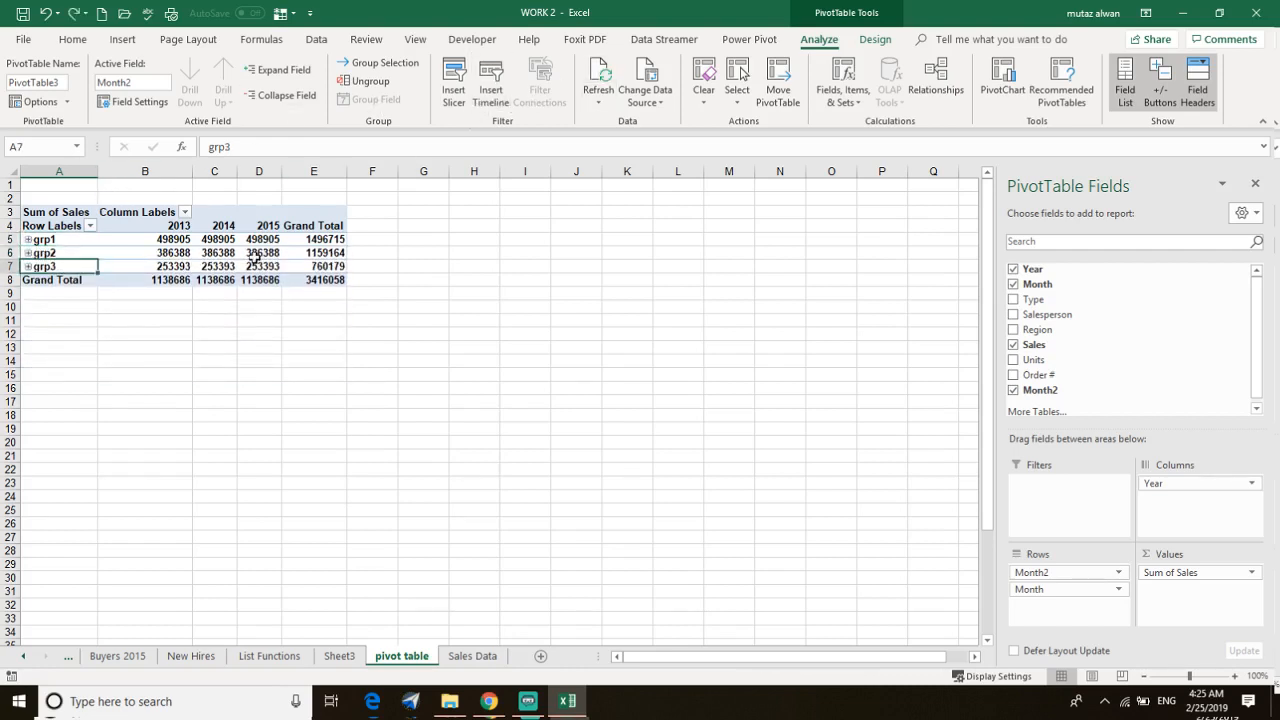
{"action": "key", "text": "ctrl+y"}
{"action": "key", "text": "ctrl+y"}
{"action": "key", "text": "ctrl+z"}
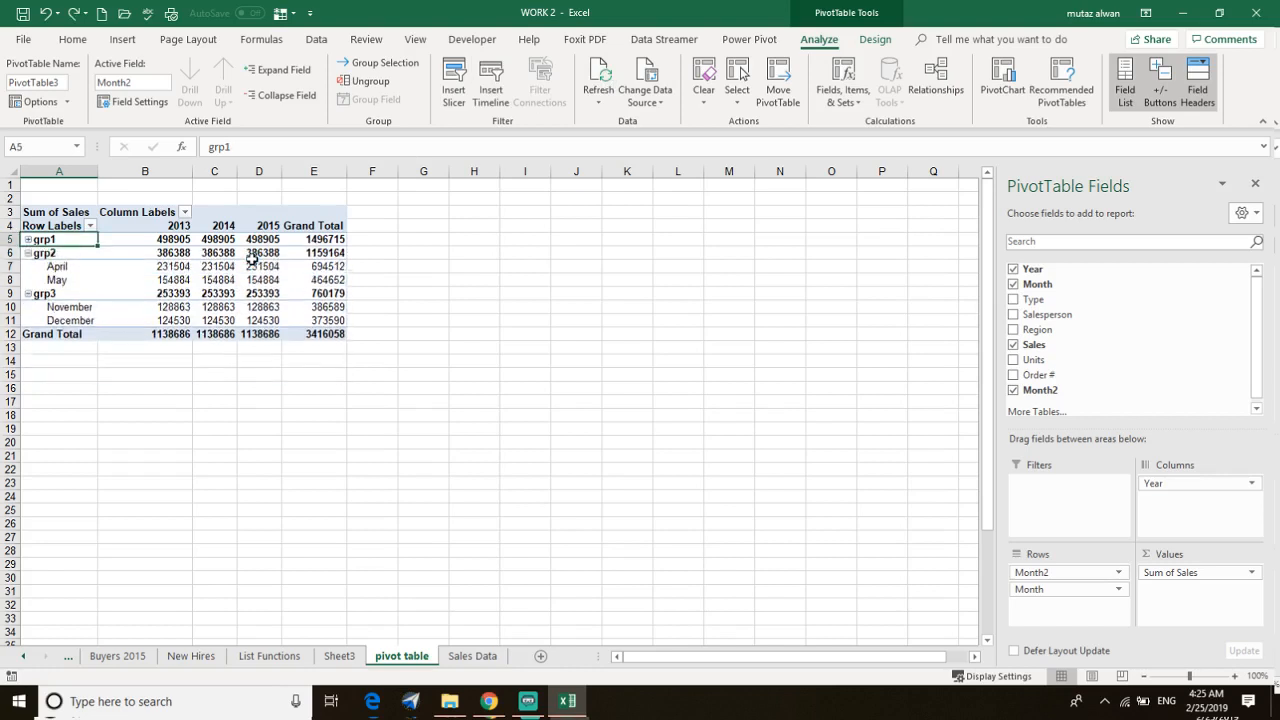
{"action": "key", "text": "ctrl+z"}
{"action": "key", "text": "ctrl+z"}
{"action": "key", "text": "ctrl+z"}
{"action": "key", "text": "ctrl+z"}
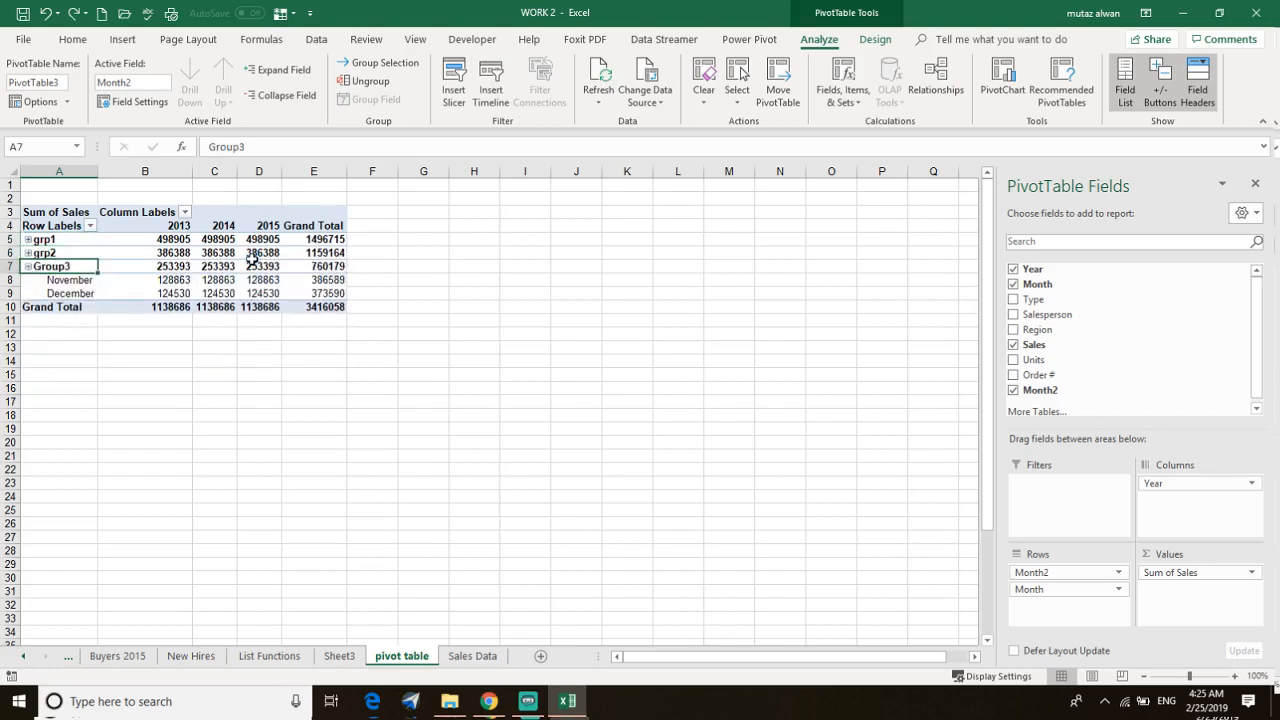
{"action": "key", "text": "ctrl+z"}
{"action": "key", "text": "ctrl+z"}
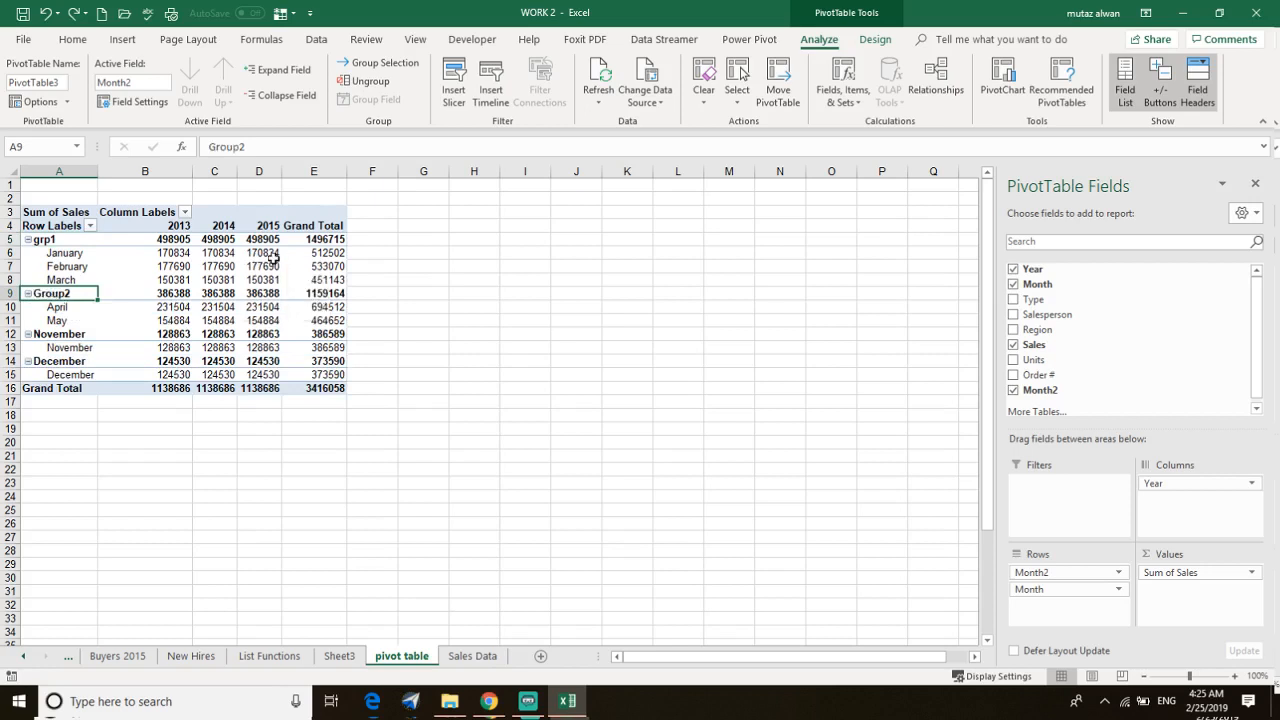
{"action": "key", "text": "ctrl+z"}
{"action": "key", "text": "ctrl+z"}
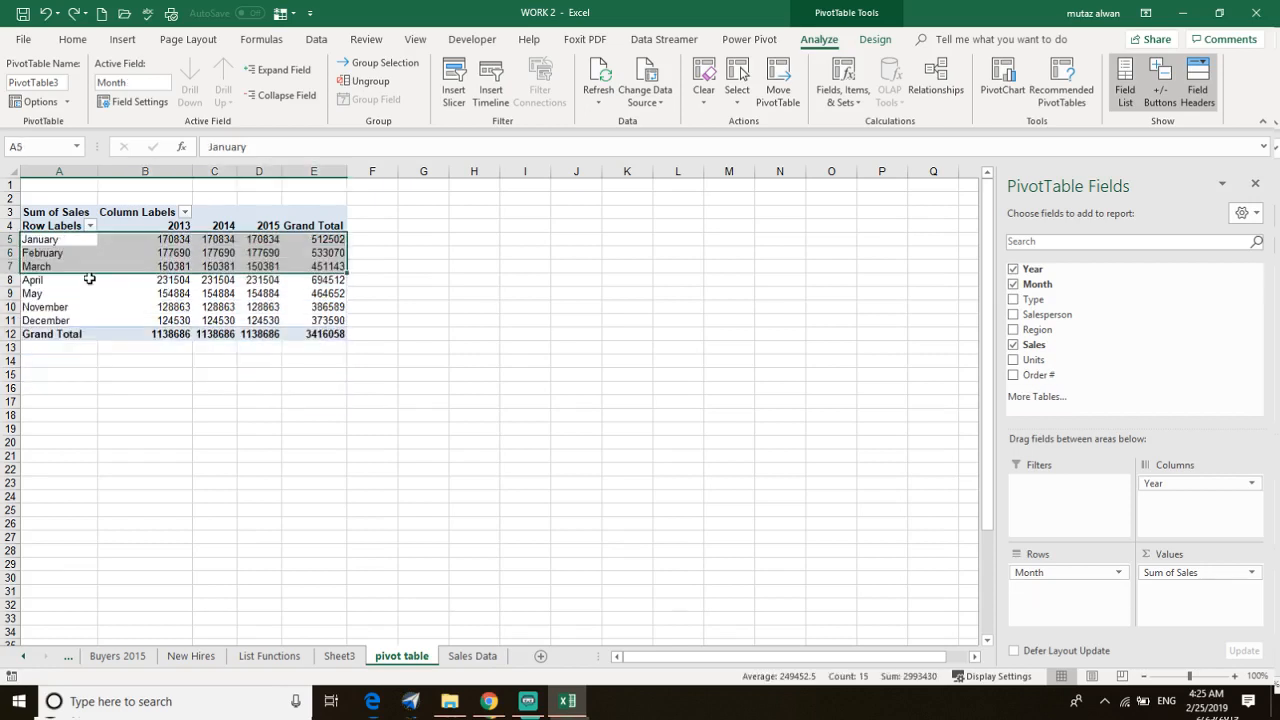
{"action": "left_click", "coordinate": [494, 279]}
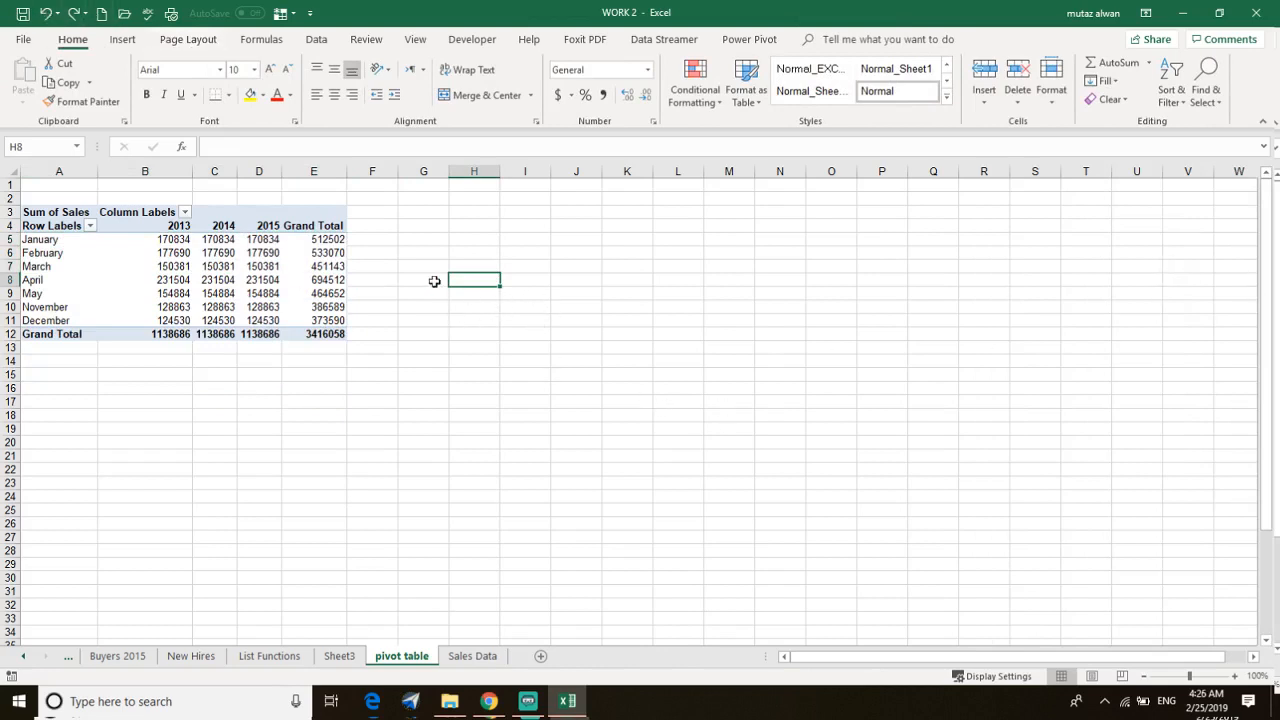
{"action": "mouse_move", "coordinate": [127, 268]}
{"action": "left_click", "coordinate": [181, 280]}
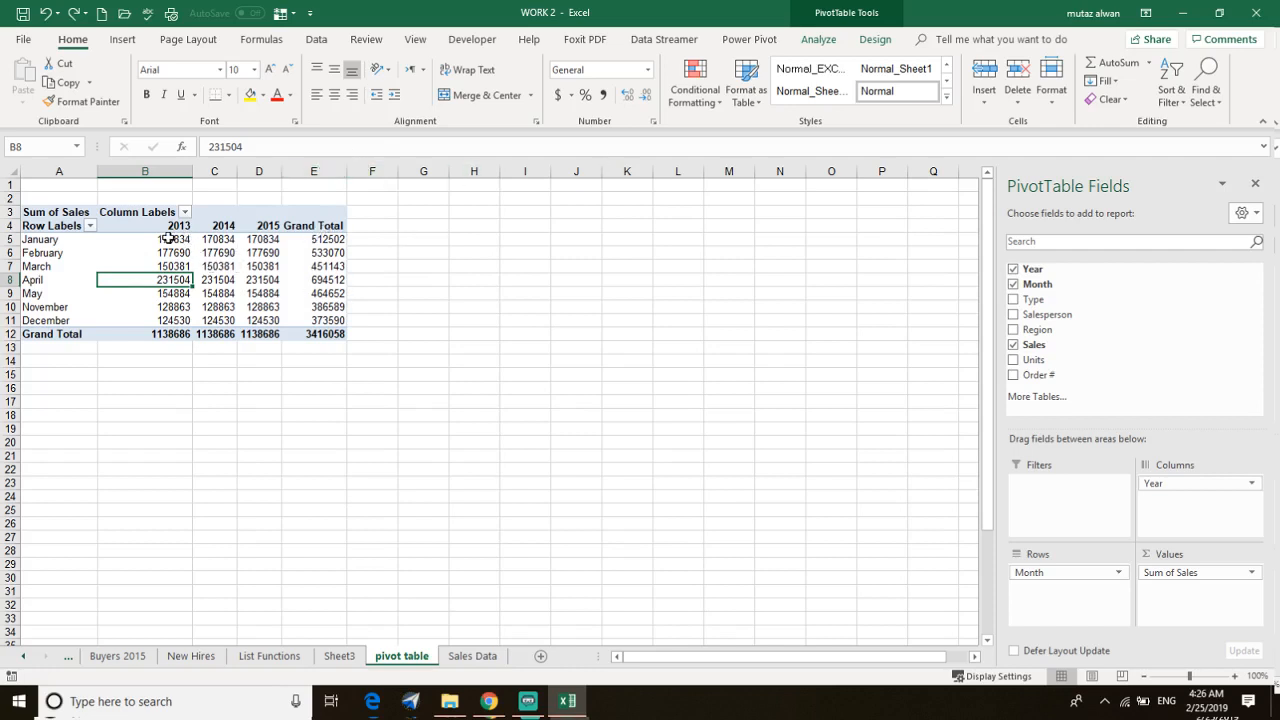
{"action": "left_click_drag", "start_coordinate": [168, 239], "coordinate": [390, 329]}
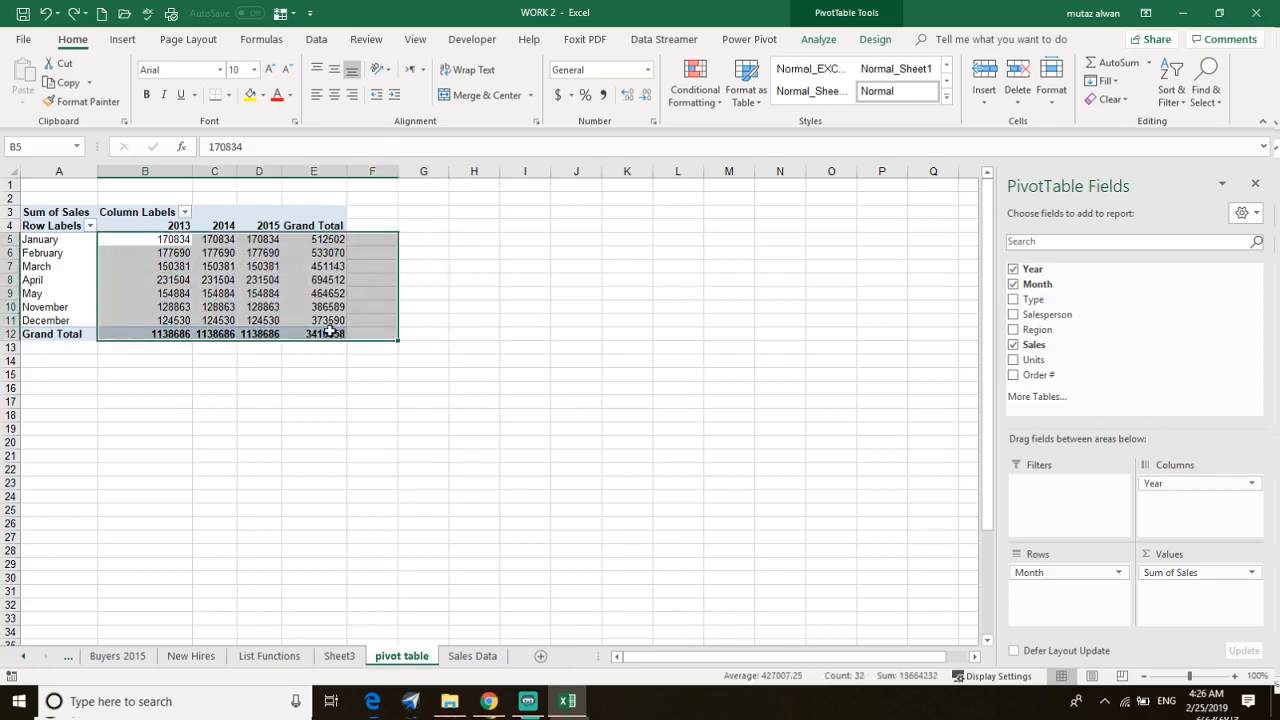
{"action": "left_click", "coordinate": [309, 388]}
{"action": "left_click_drag", "start_coordinate": [166, 240], "coordinate": [306, 334]}
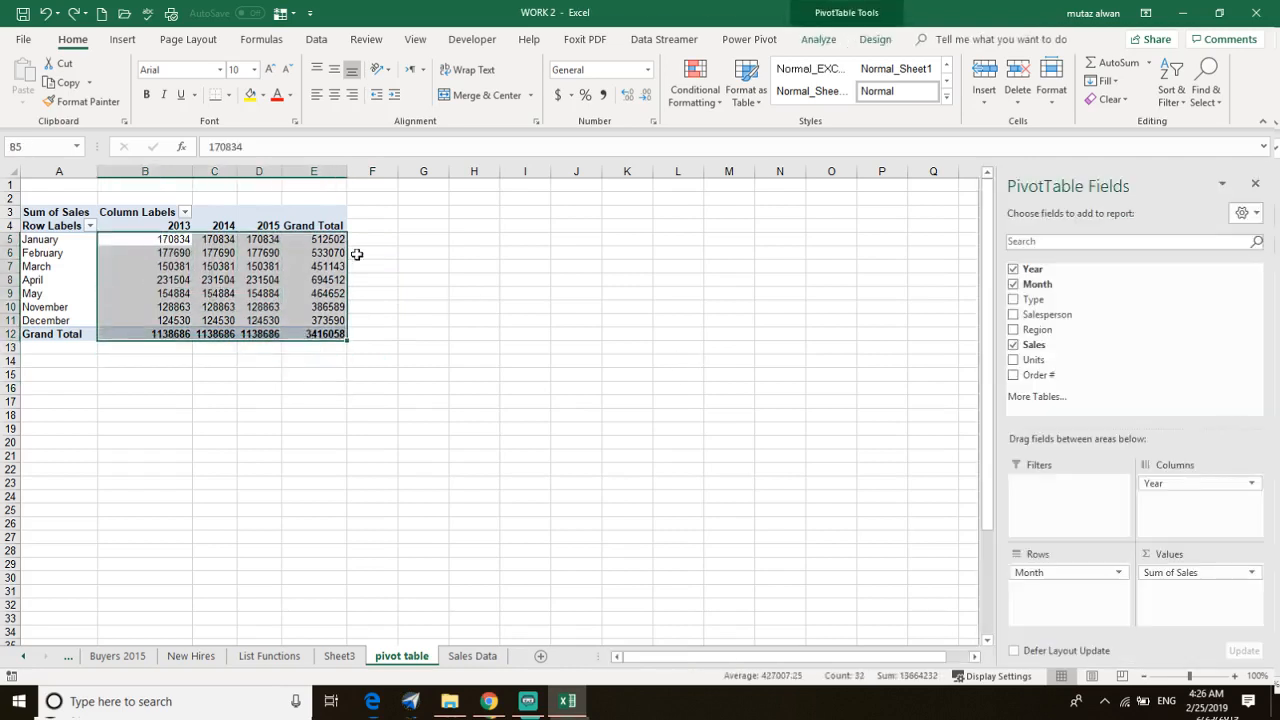
{"action": "left_click_drag", "start_coordinate": [137, 244], "coordinate": [340, 347]}
Step: Look at the summary options in the Sum of Sales value field settings and leave them without changes
{"action": "left_click", "coordinate": [1205, 576]}
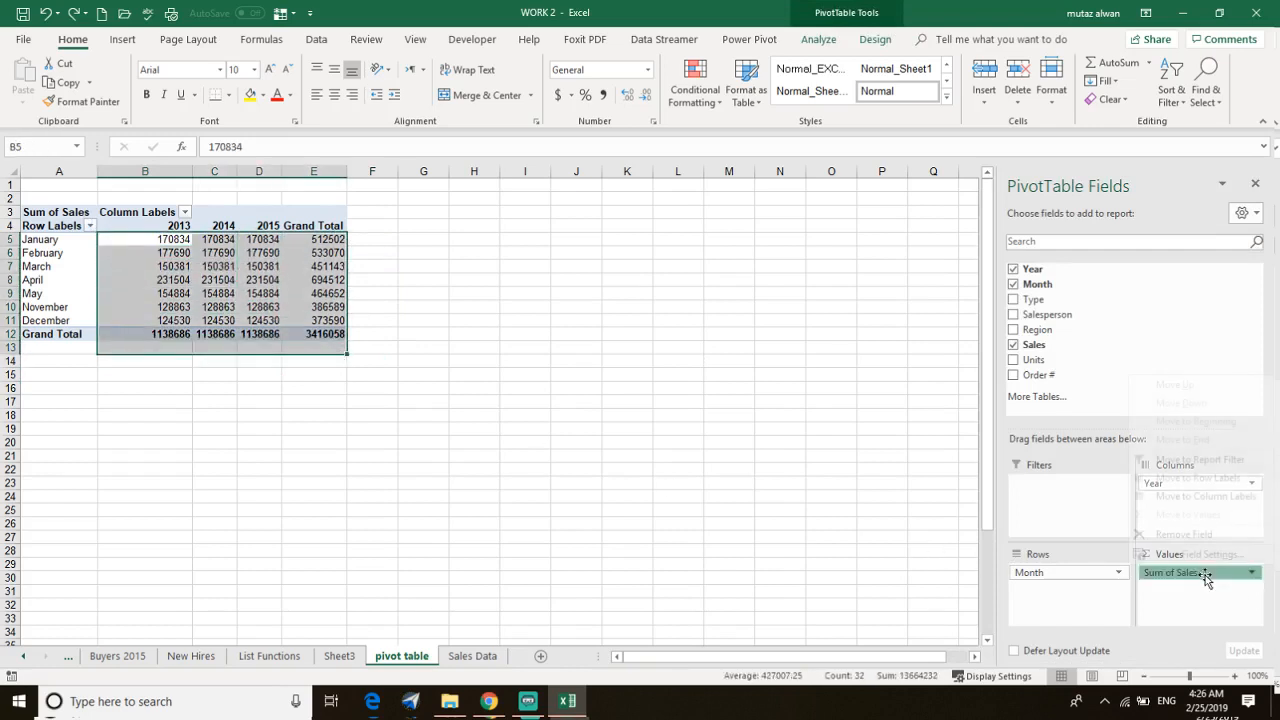
{"action": "left_click", "coordinate": [1182, 554]}
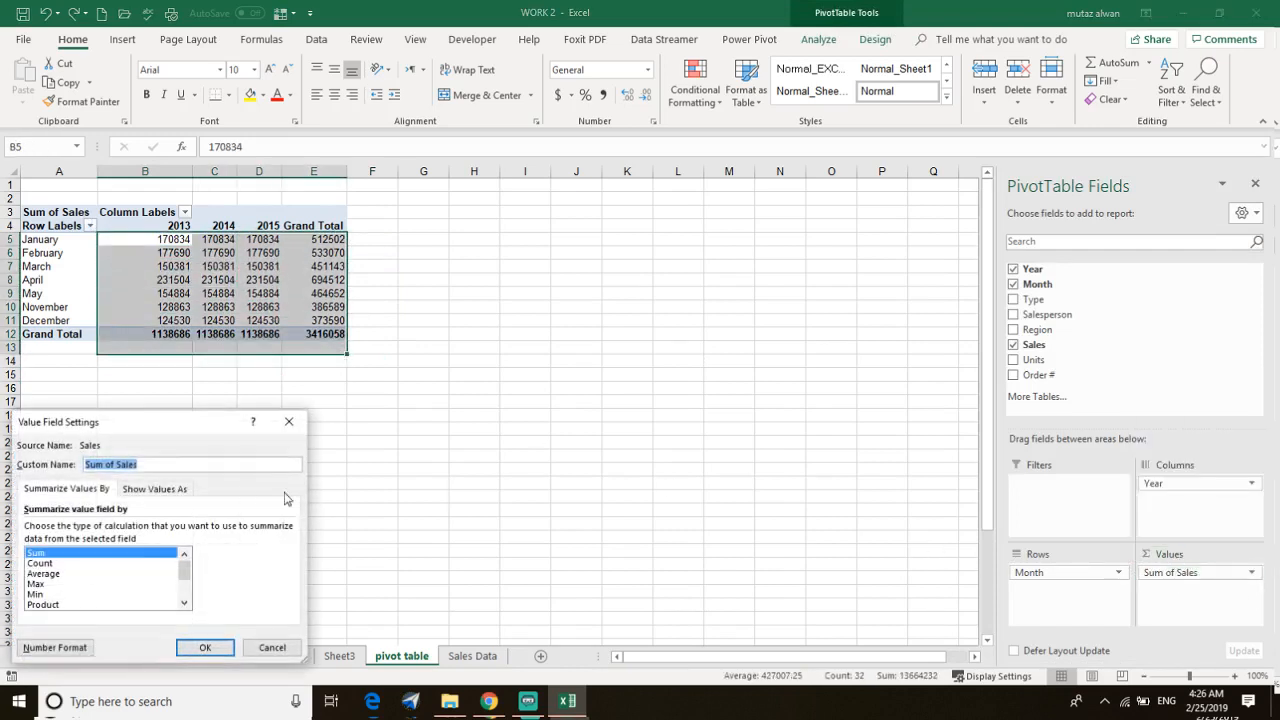
{"action": "left_click", "coordinate": [275, 648]}
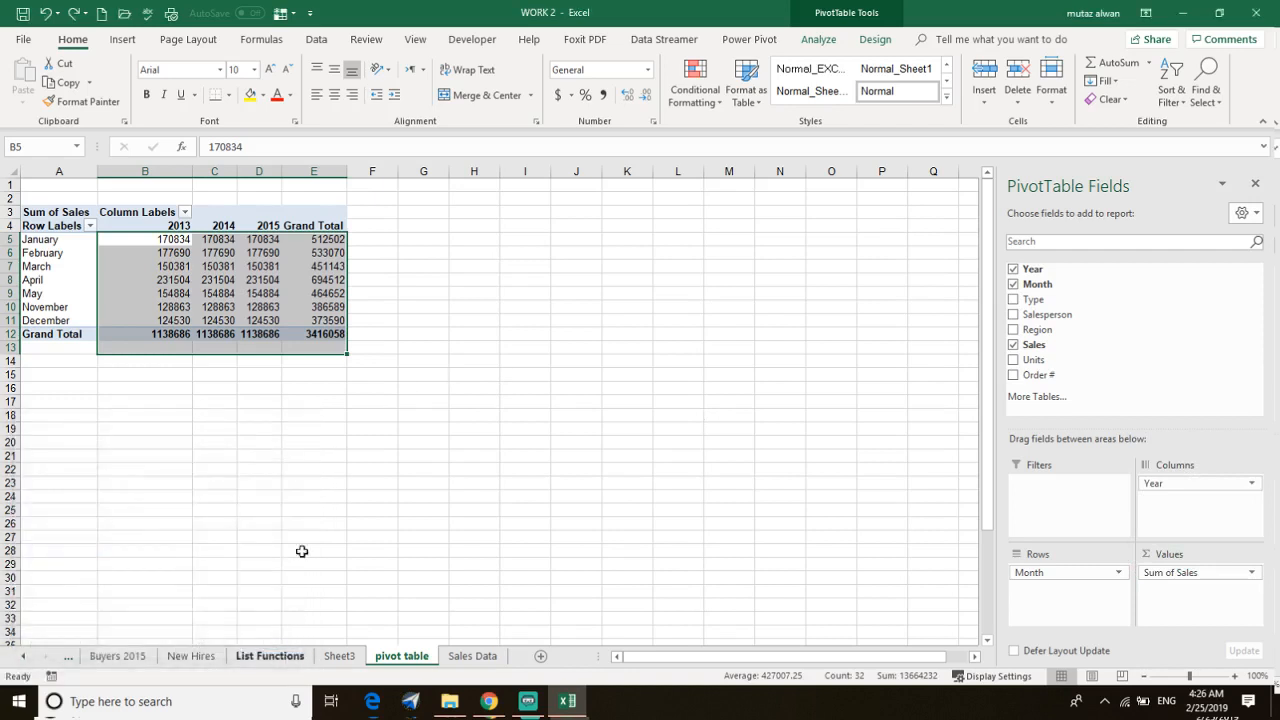
{"action": "left_click", "coordinate": [320, 292]}
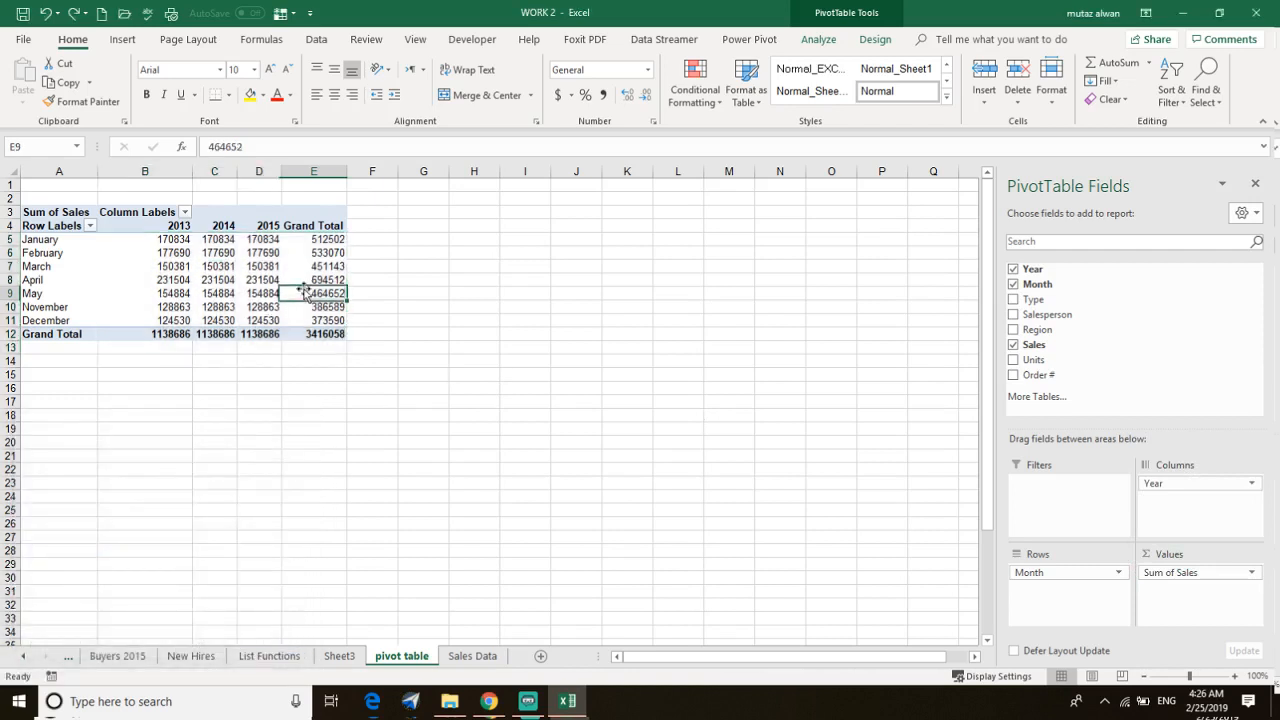
Step: Format the Sum of Sales value field as Currency with the $ English (United States) symbol and 2 decimal places
{"action": "left_click", "coordinate": [1203, 573]}
{"action": "left_click", "coordinate": [1199, 555]}
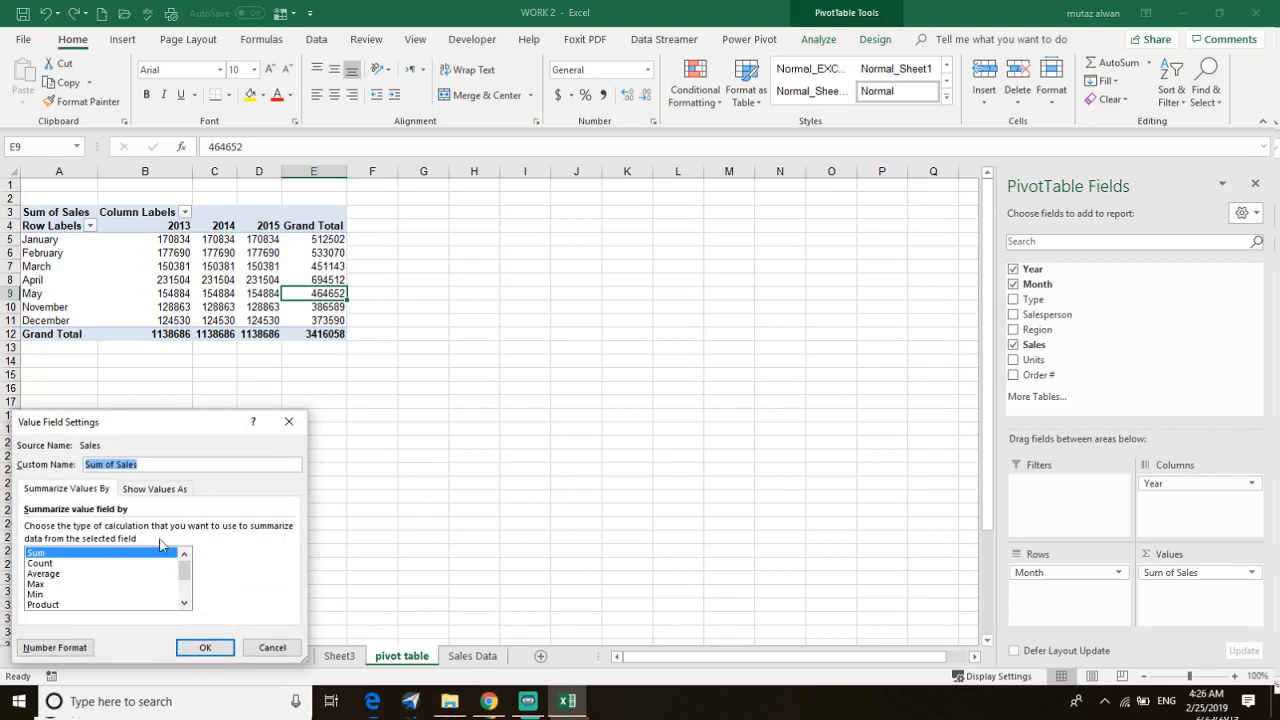
{"action": "left_click", "coordinate": [156, 489]}
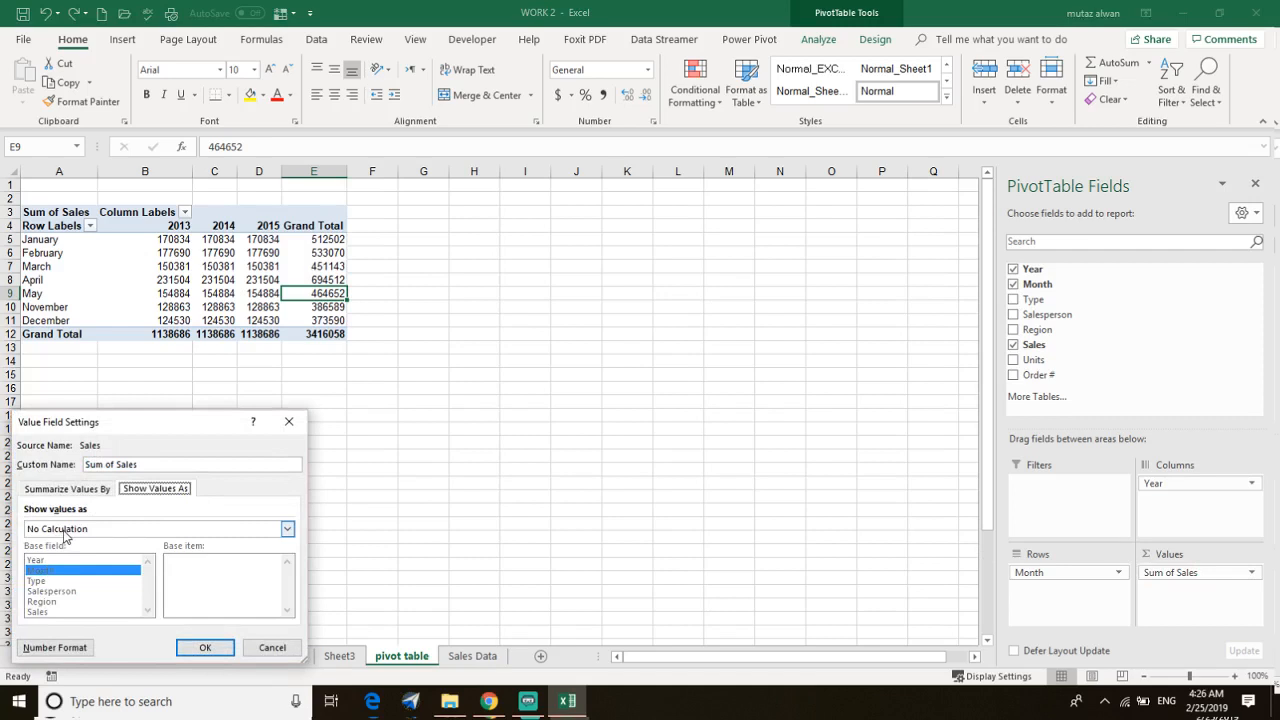
{"action": "left_click", "coordinate": [86, 492]}
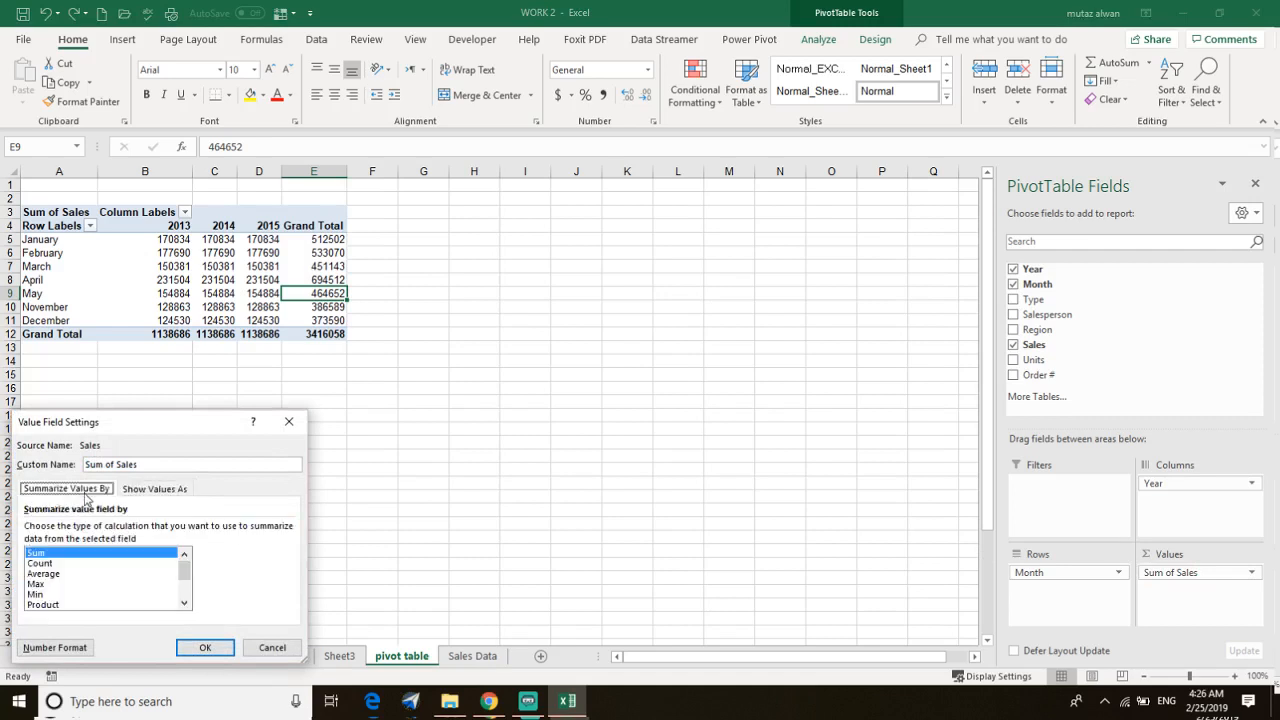
{"action": "left_click", "coordinate": [68, 650]}
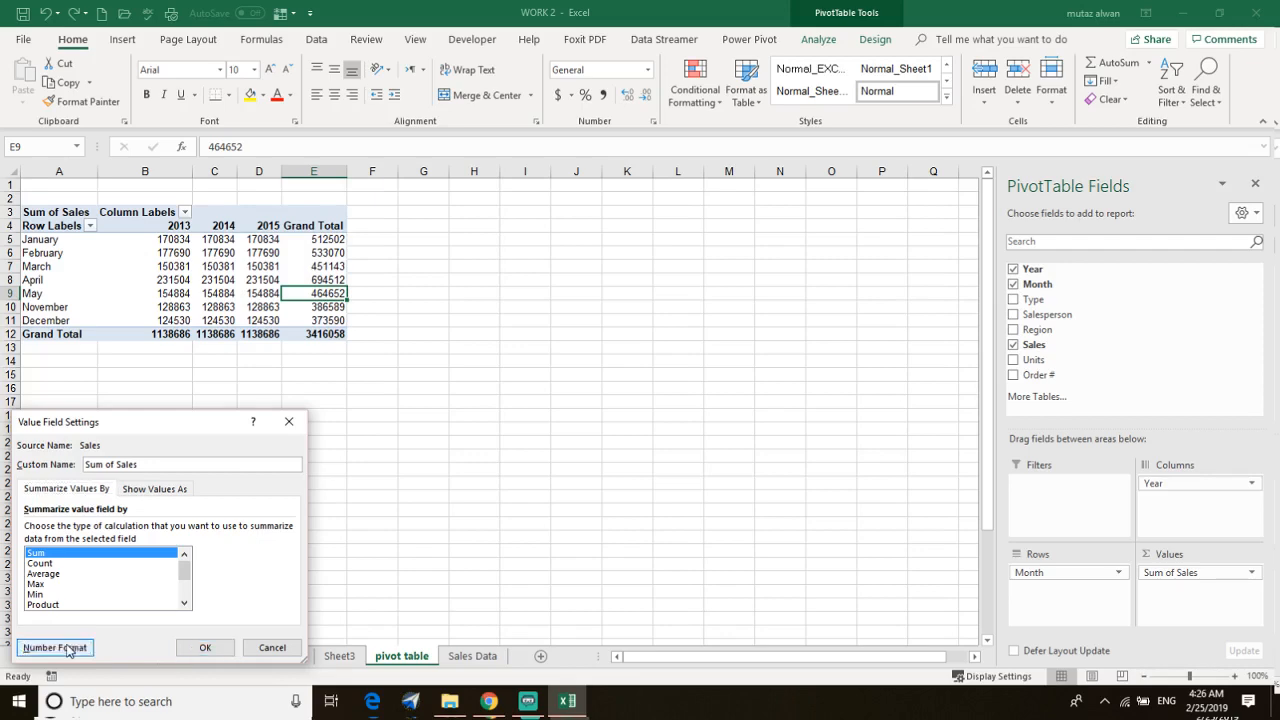
{"action": "left_click", "coordinate": [52, 404]}
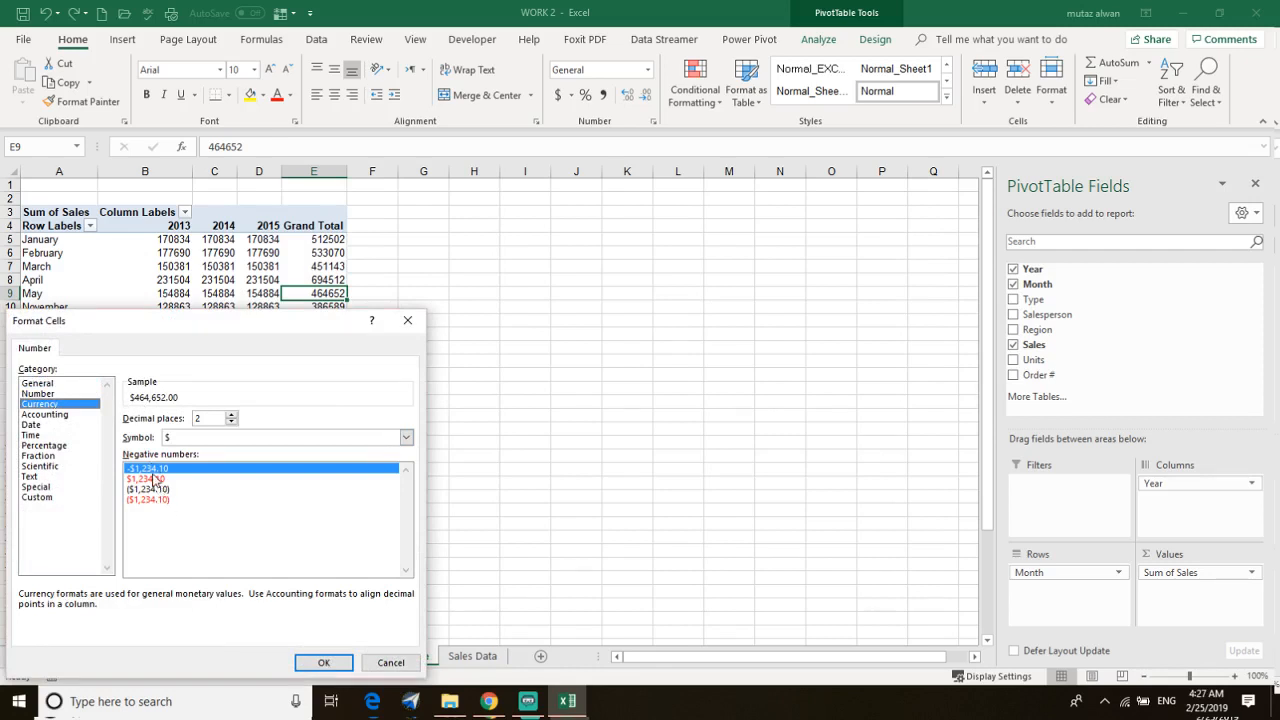
{"action": "left_click", "coordinate": [195, 440]}
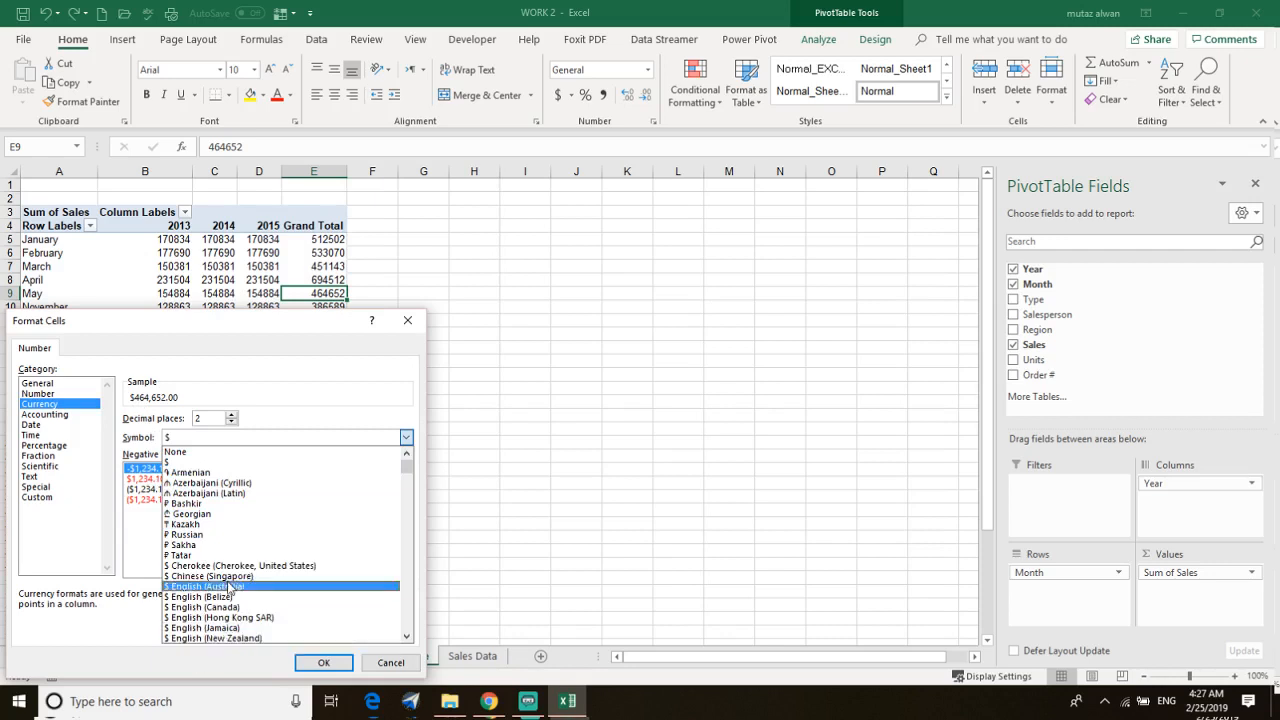
{"action": "scroll", "coordinate": [232, 585], "scroll_direction": "down", "scroll_amount": 5}
{"action": "scroll", "coordinate": [232, 585], "scroll_direction": "up", "scroll_amount": 4}
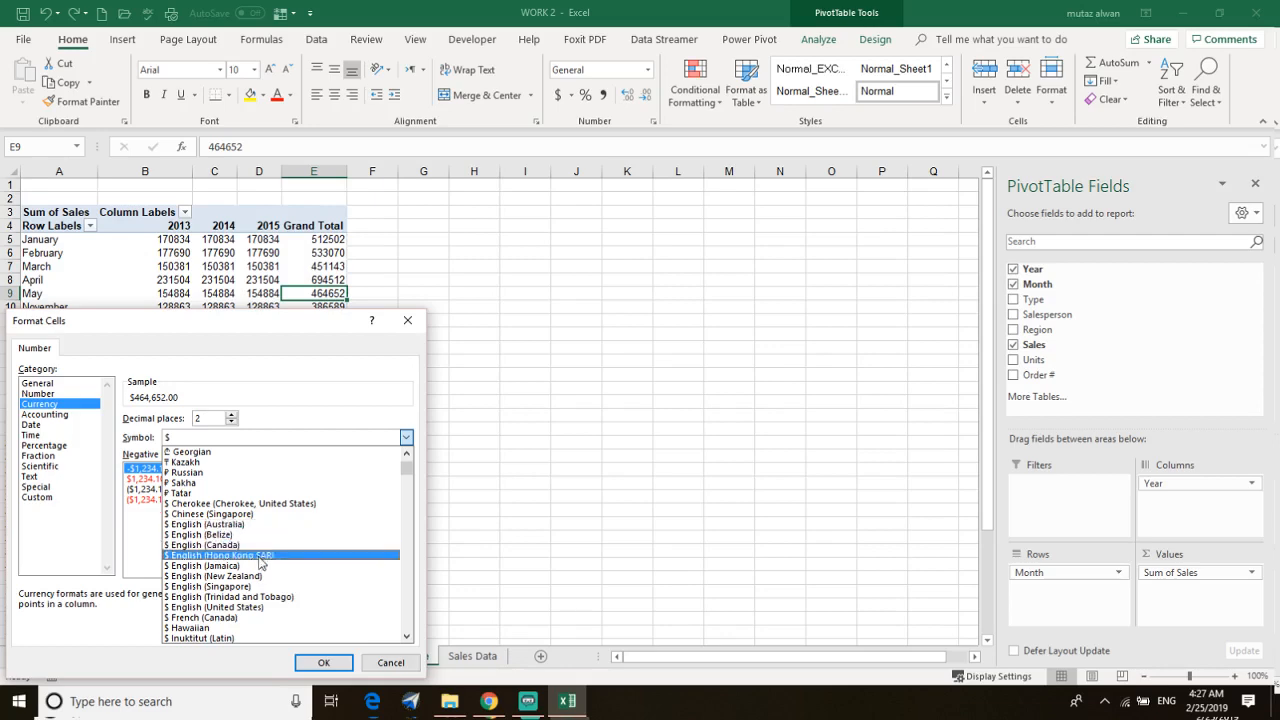
{"action": "left_click", "coordinate": [251, 607]}
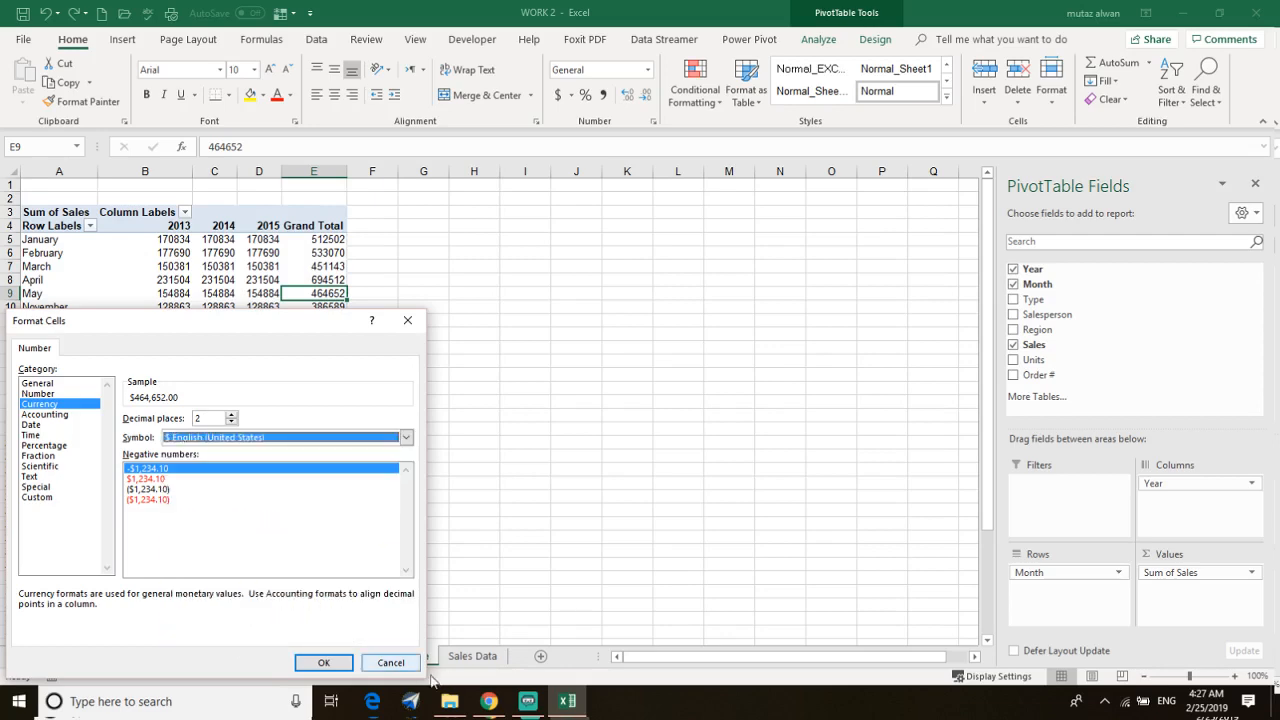
{"action": "left_click", "coordinate": [323, 662]}
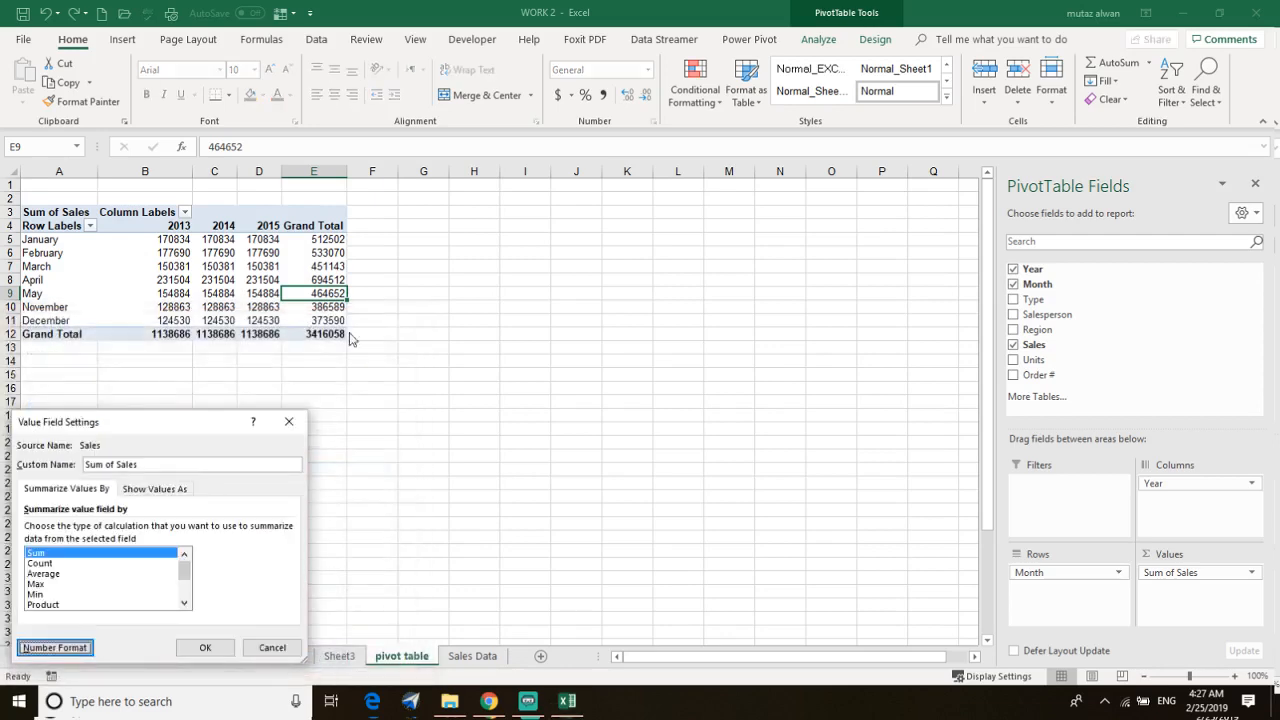
{"action": "left_click", "coordinate": [205, 647]}
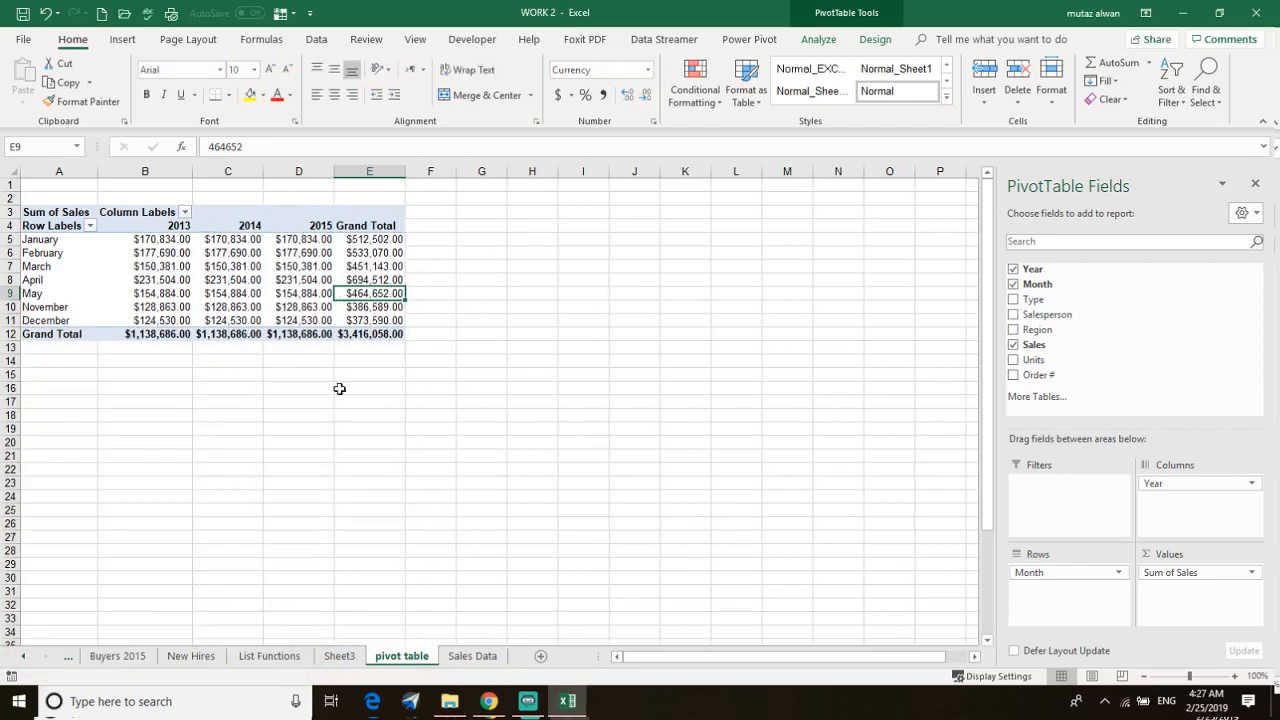
Step: Undo the currency formatting of the Sum of Sales values
{"action": "left_click", "coordinate": [275, 373]}
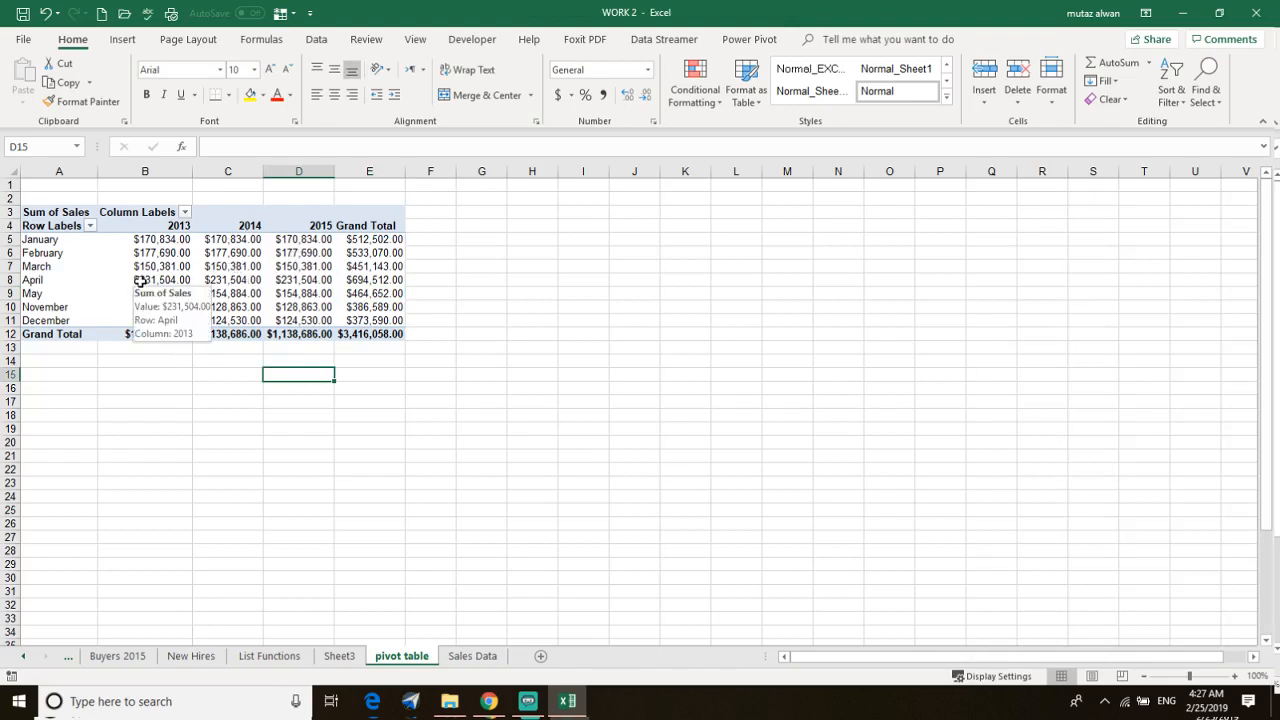
{"action": "left_click", "coordinate": [178, 386]}
{"action": "key", "text": "ctrl+z"}
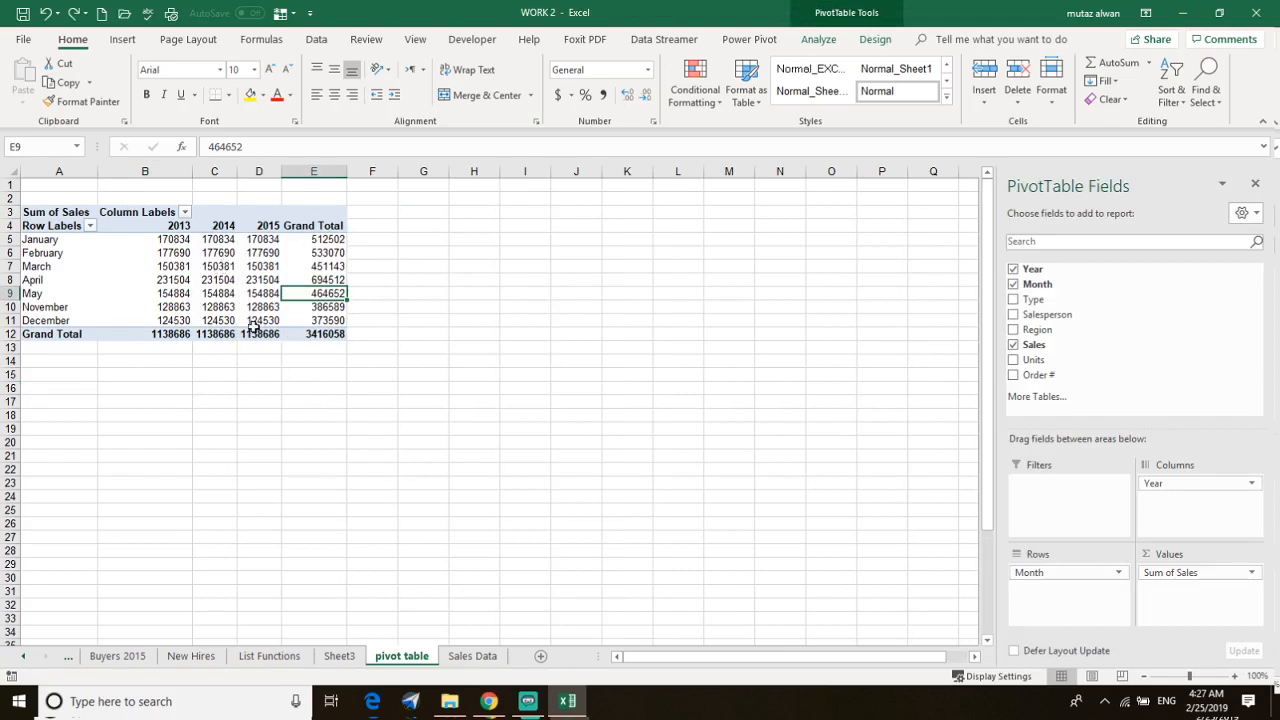
Step: Add the Salesperson field to the rows beneath Month and summarize the Sales values by Max
{"action": "mouse_move", "coordinate": [231, 337]}
{"action": "left_click", "coordinate": [1052, 316]}
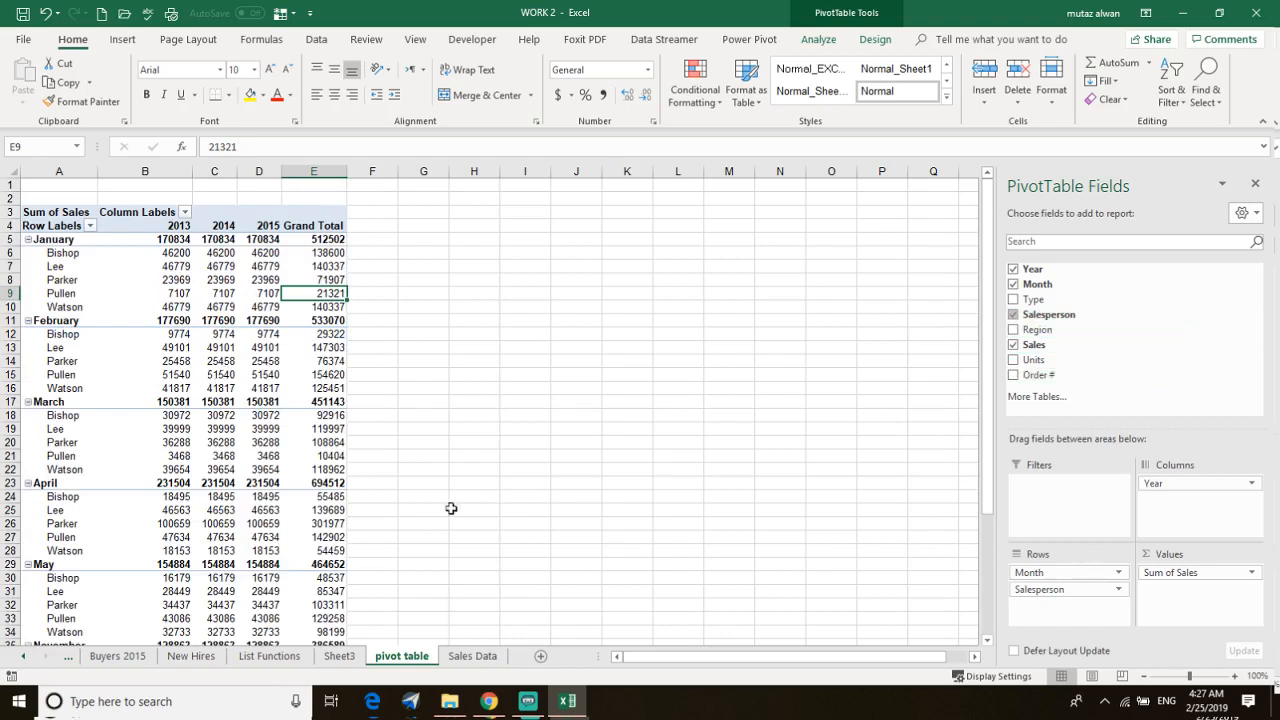
{"action": "left_click", "coordinate": [1206, 580]}
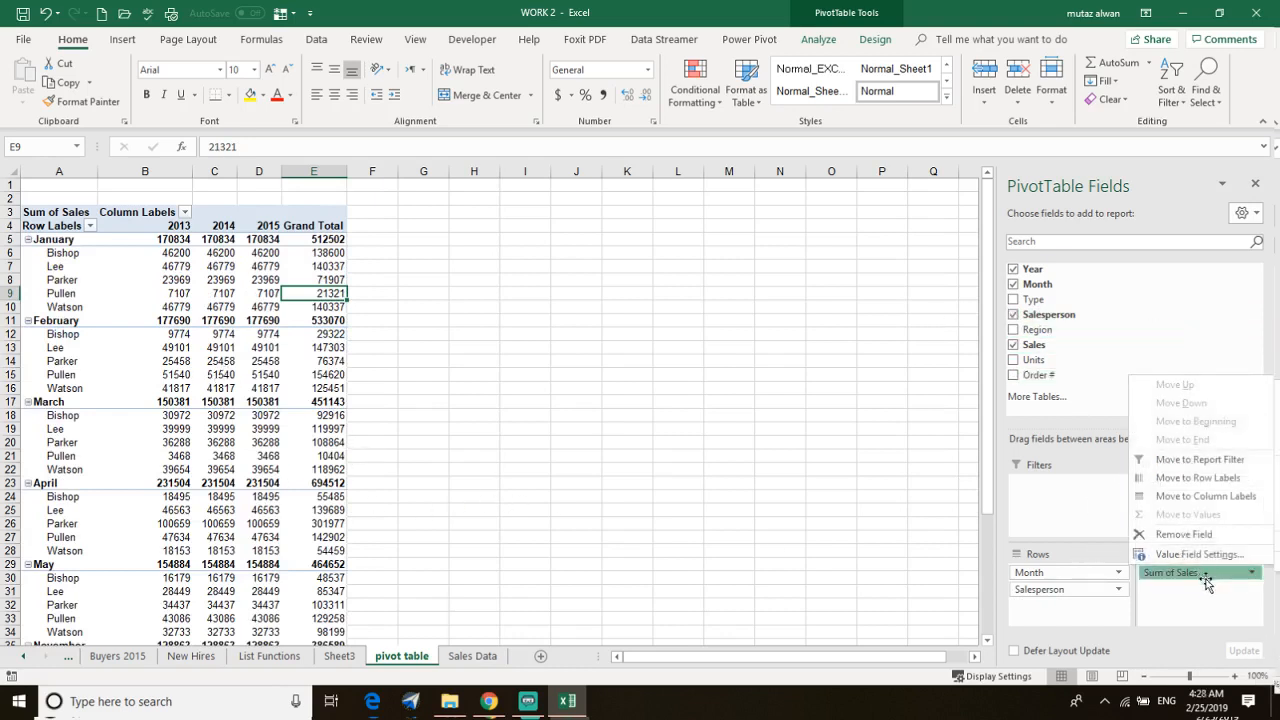
{"action": "left_click", "coordinate": [1198, 554]}
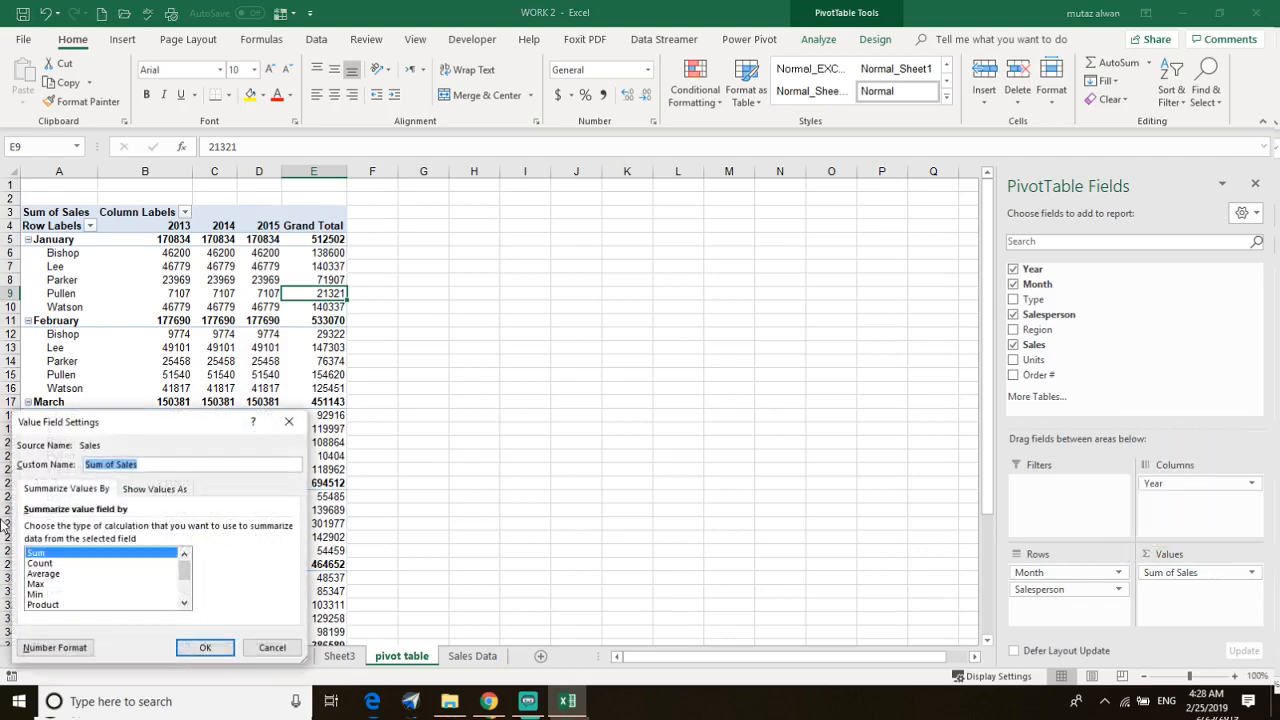
{"action": "left_click", "coordinate": [60, 584]}
{"action": "left_click", "coordinate": [205, 647]}
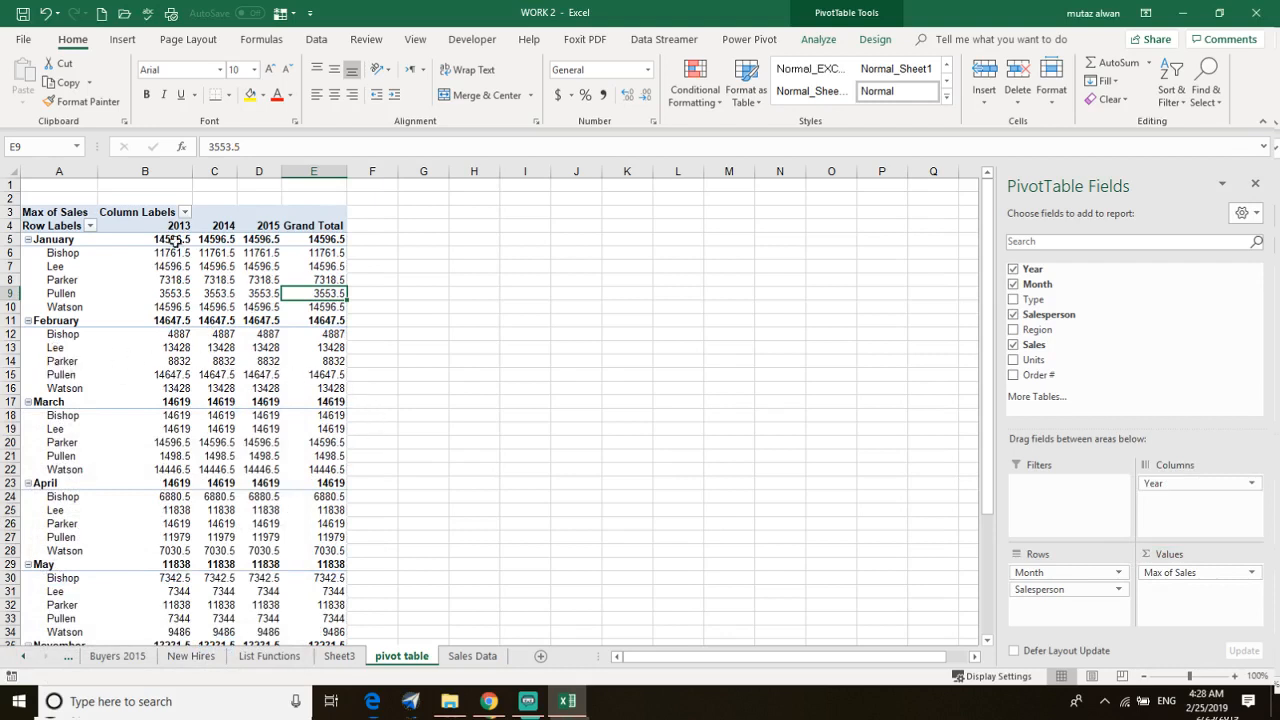
Step: Extract the source records behind the first January salesperson's 2015 value to a new sheet, review them and return to the PivotTable
{"action": "left_click", "coordinate": [254, 256]}
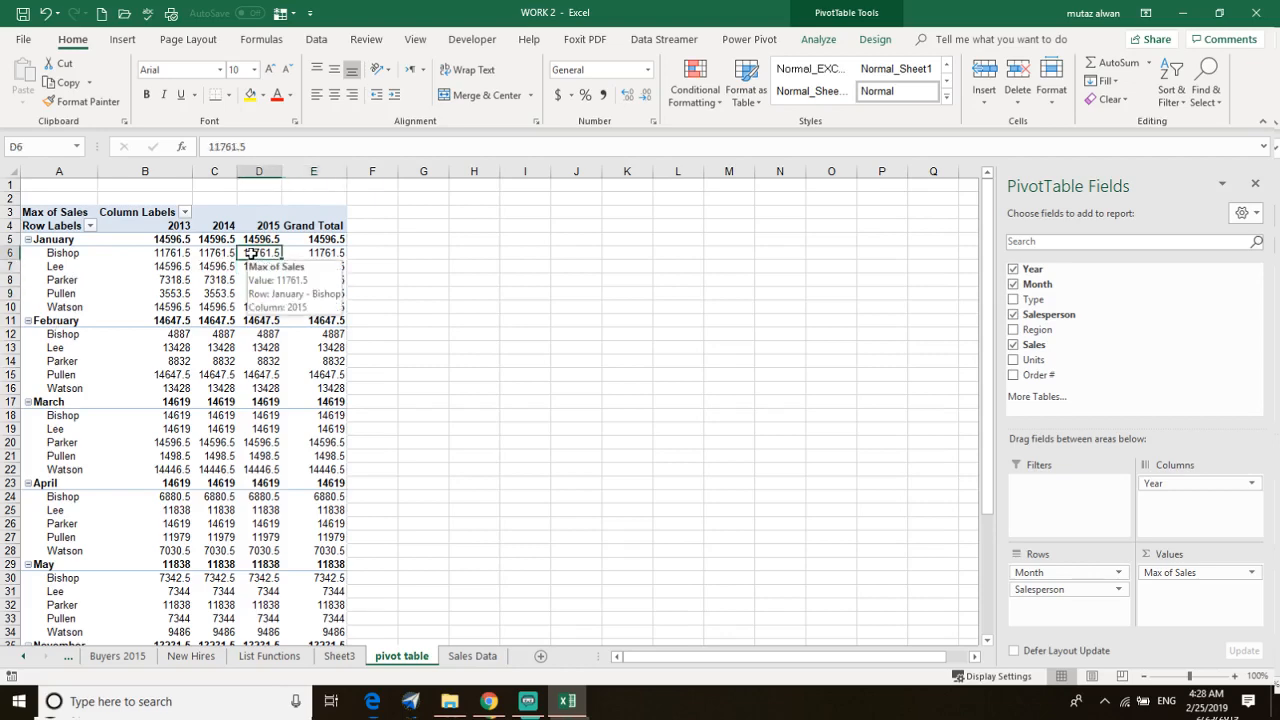
{"action": "double_click", "coordinate": [251, 254]}
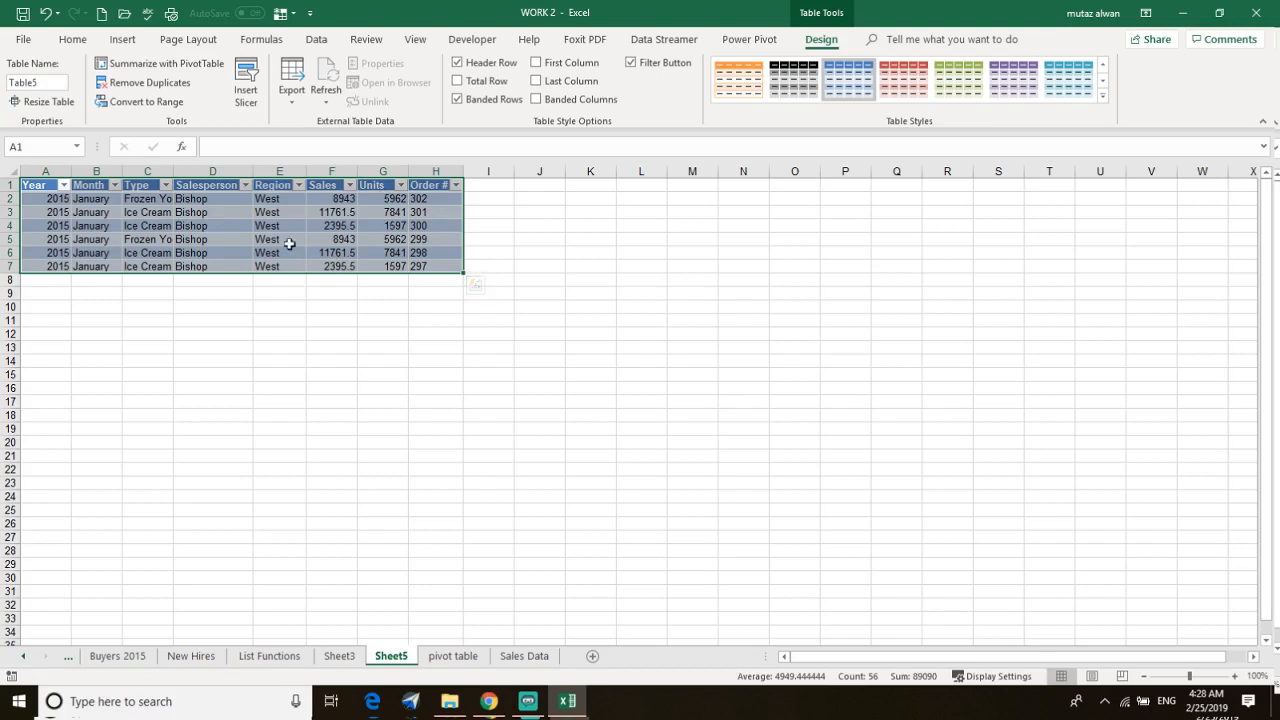
{"action": "left_click", "coordinate": [239, 339]}
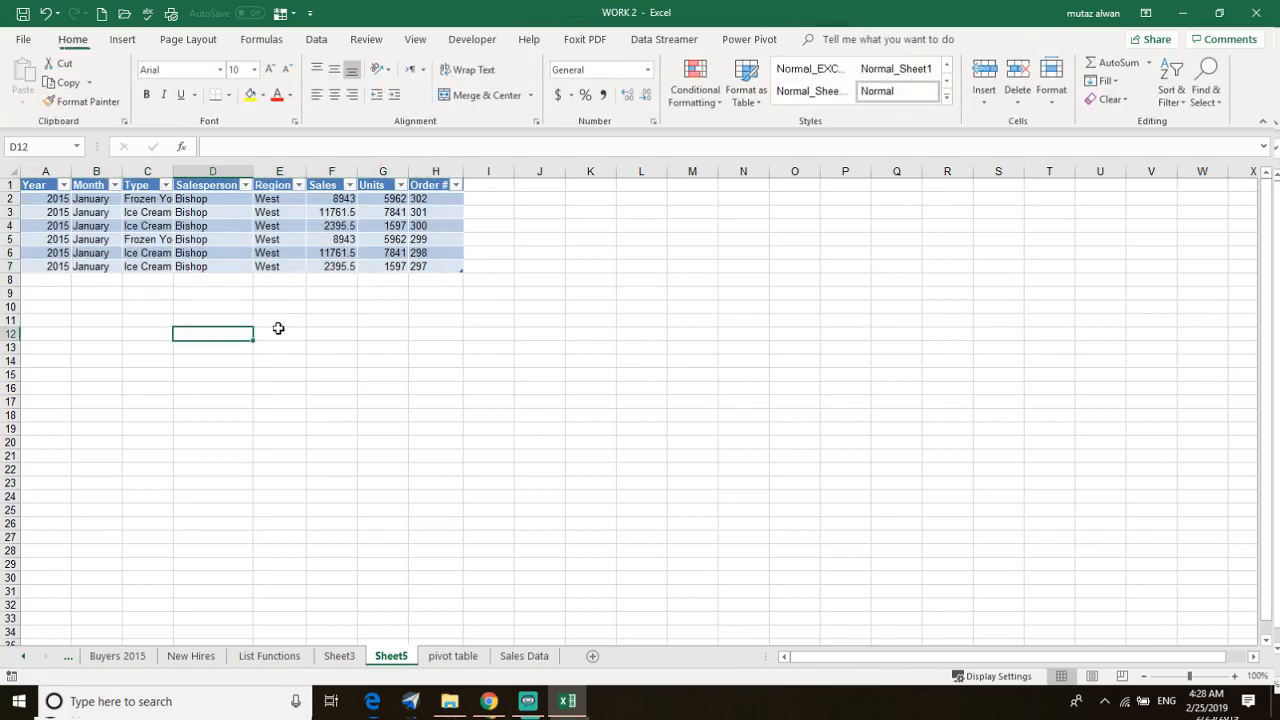
{"action": "left_click", "coordinate": [274, 266]}
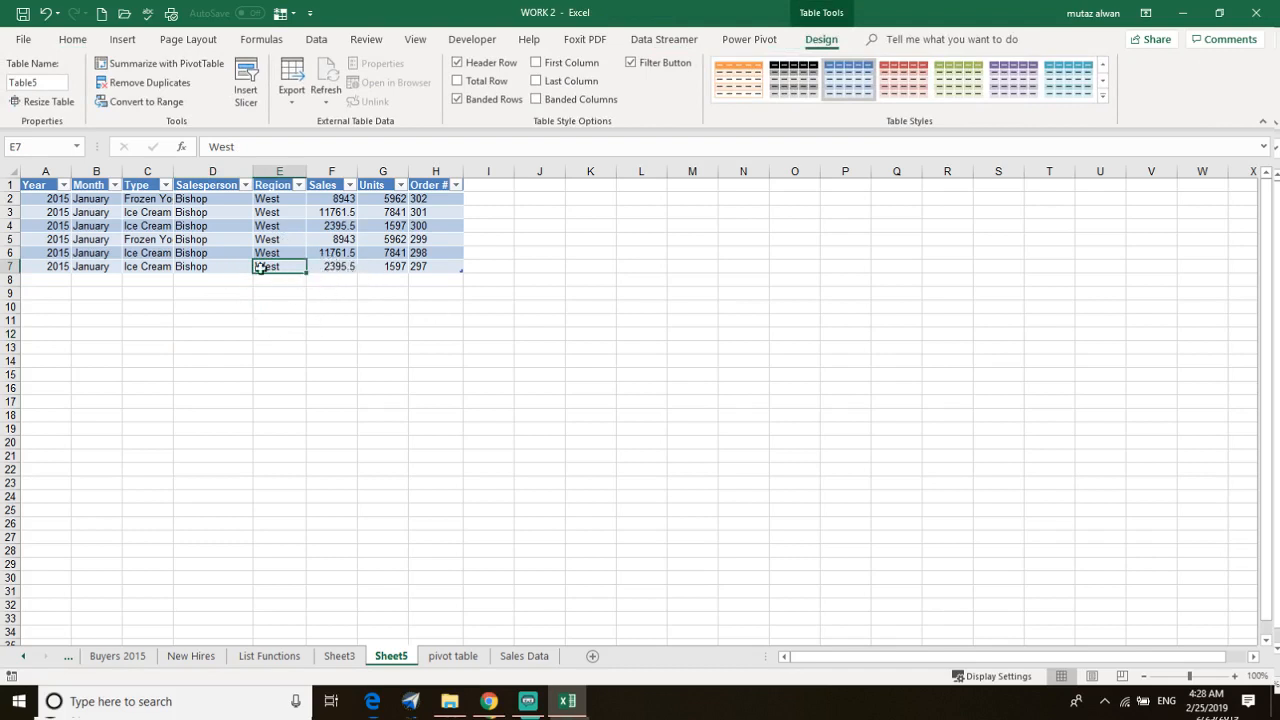
{"action": "left_click", "coordinate": [455, 655]}
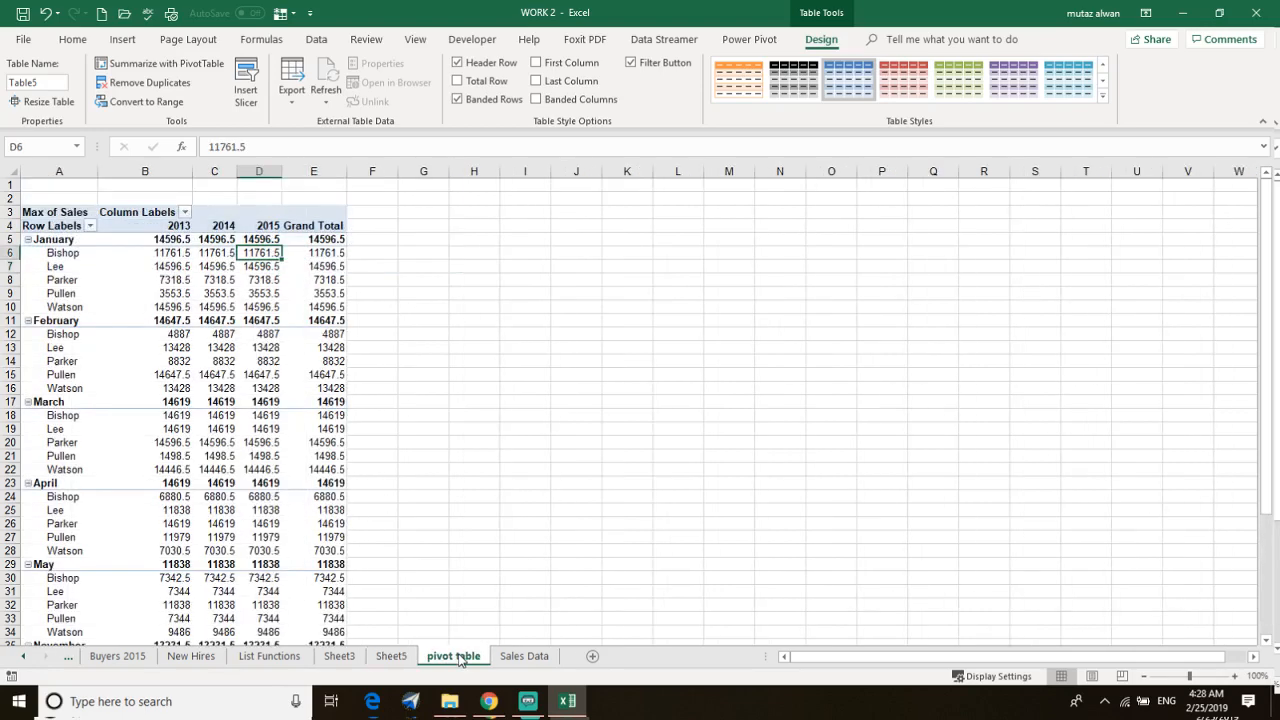
Step: Extract the source records behind the third March salesperson's 2015 value to a new sheet and return to the PivotTable
{"action": "mouse_move", "coordinate": [190, 365]}
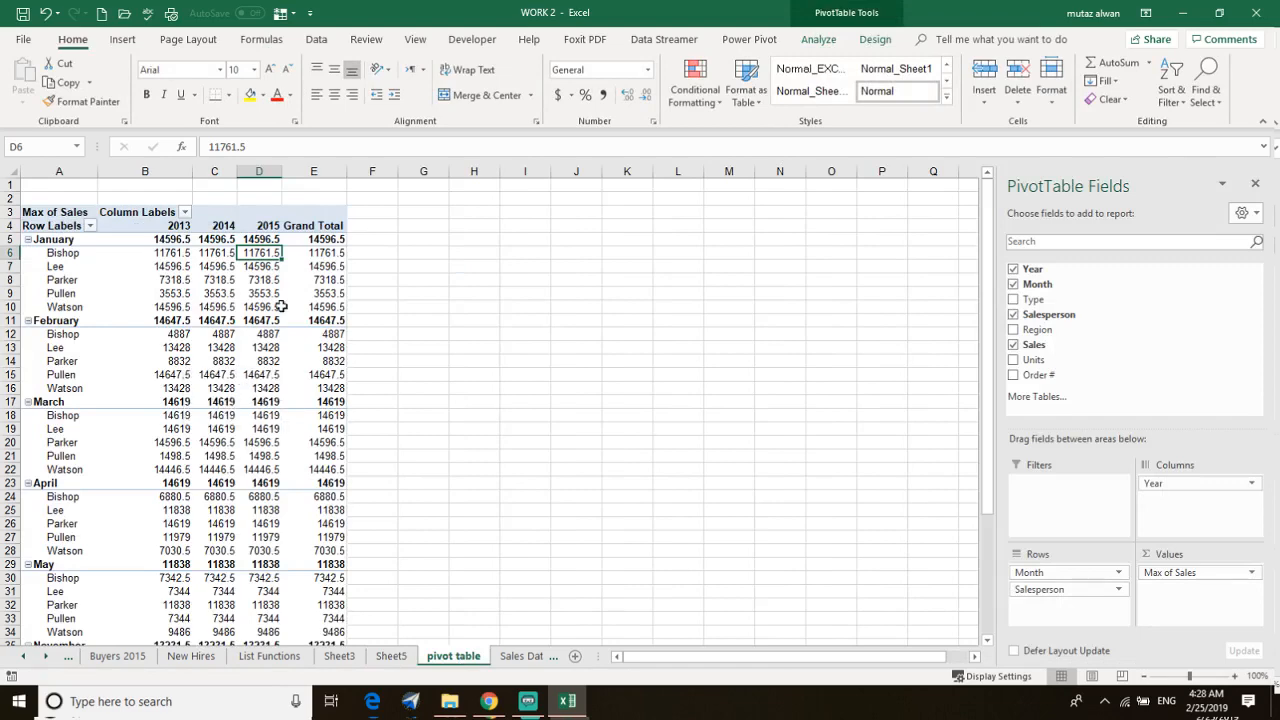
{"action": "double_click", "coordinate": [266, 445]}
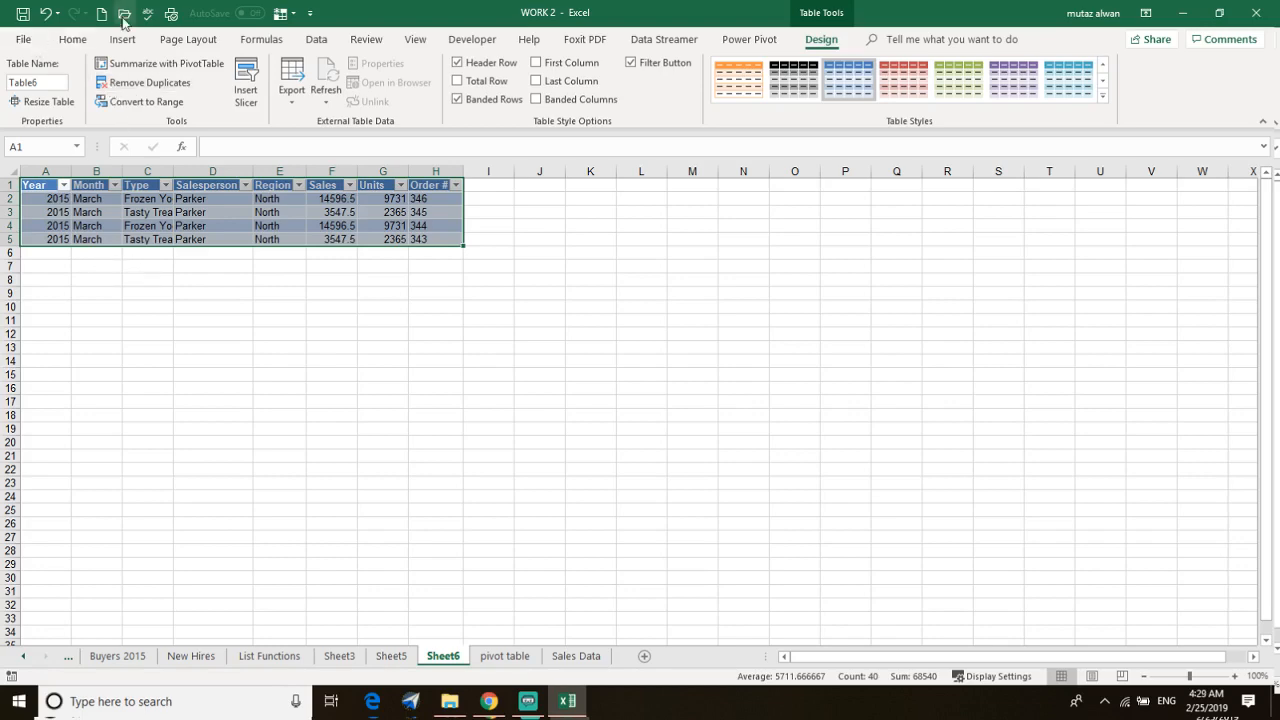
{"action": "left_click", "coordinate": [490, 660]}
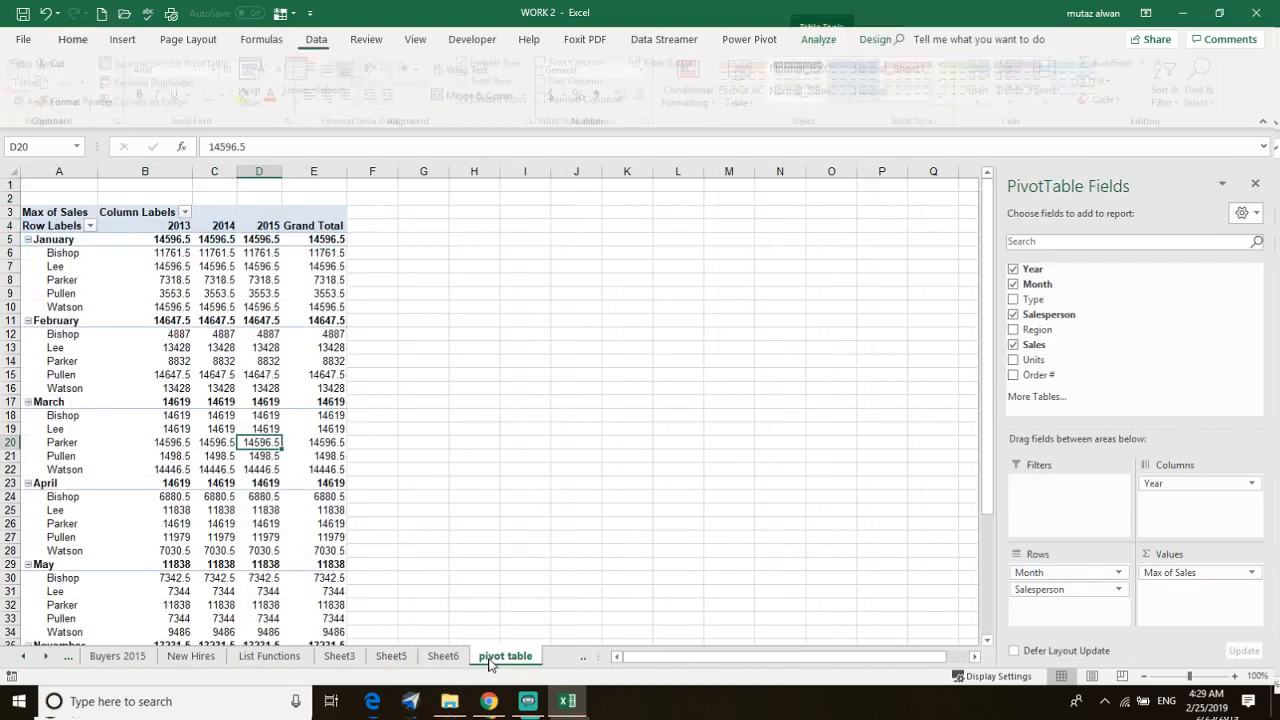
Step: Delete the two extracted detail sheets, Sheet5 and Sheet6
{"action": "left_click", "coordinate": [393, 659]}
{"action": "right_click", "coordinate": [393, 659]}
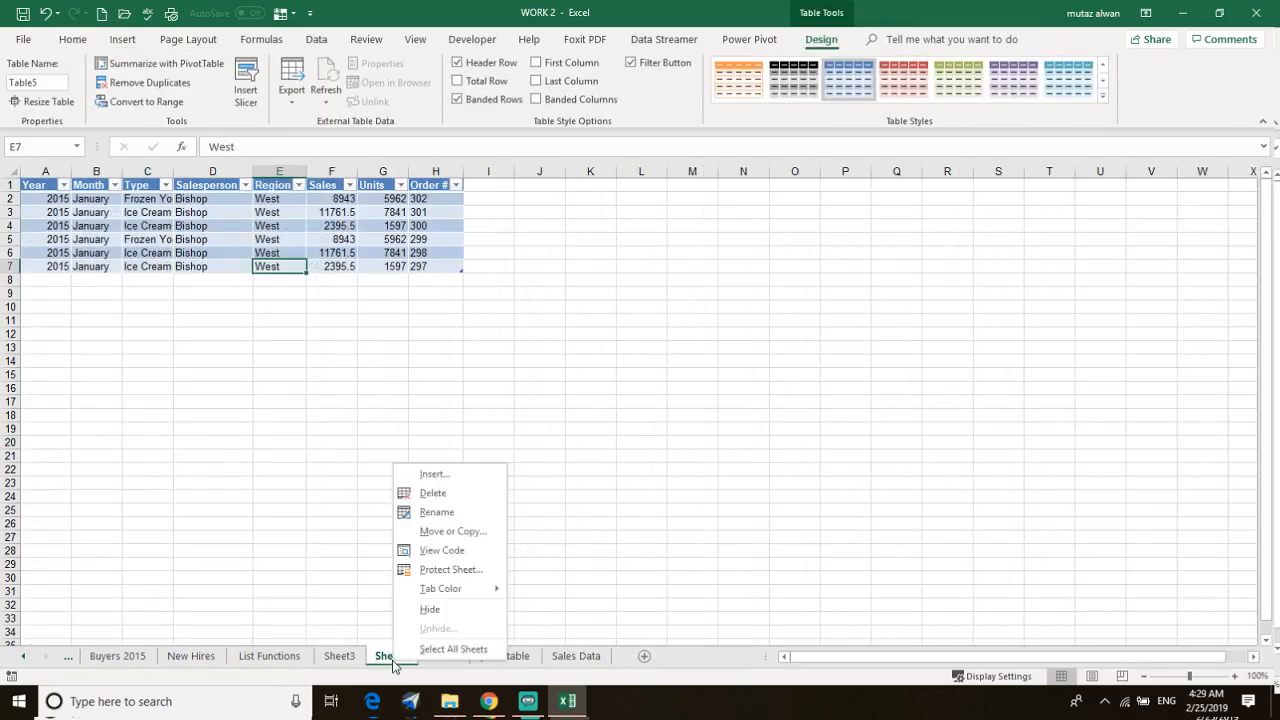
{"action": "left_click", "coordinate": [433, 492]}
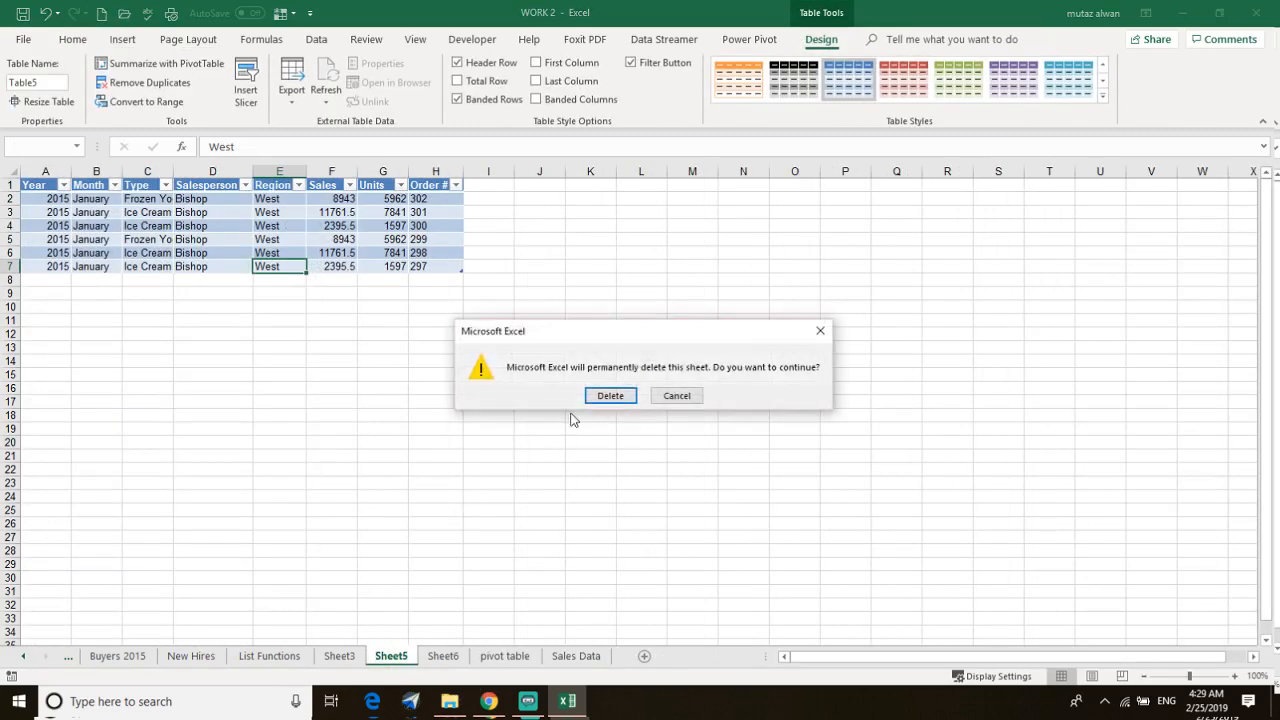
{"action": "left_click", "coordinate": [609, 397]}
{"action": "right_click", "coordinate": [393, 659]}
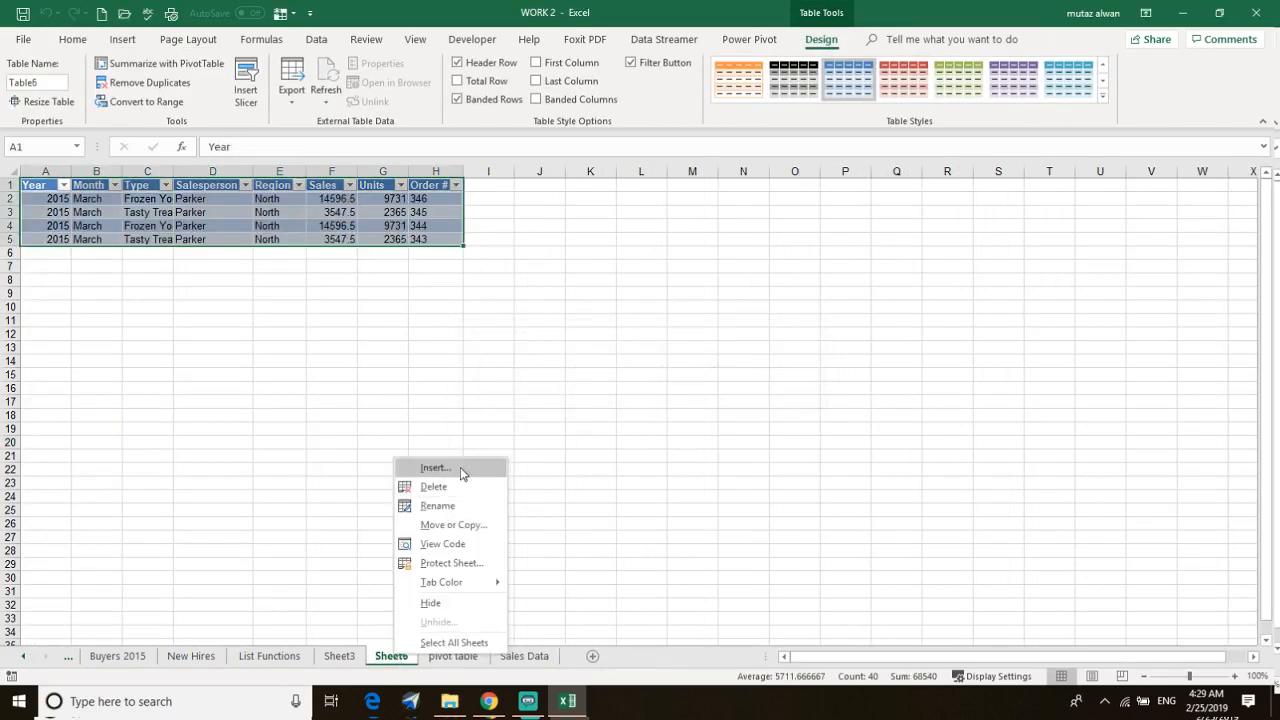
{"action": "left_click", "coordinate": [455, 490]}
{"action": "left_click", "coordinate": [609, 396]}
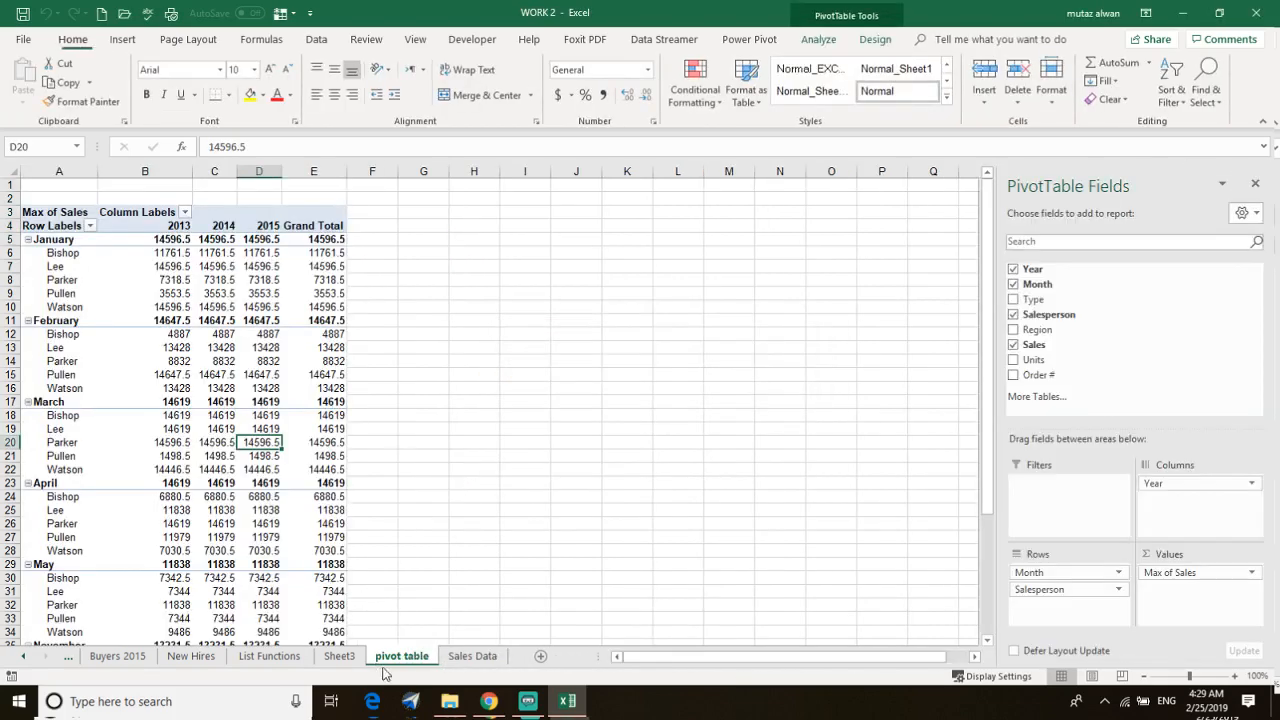
Step: Delete Sheet3, which holds the older extracted February detail records
{"action": "right_click", "coordinate": [345, 657]}
{"action": "left_click", "coordinate": [390, 489]}
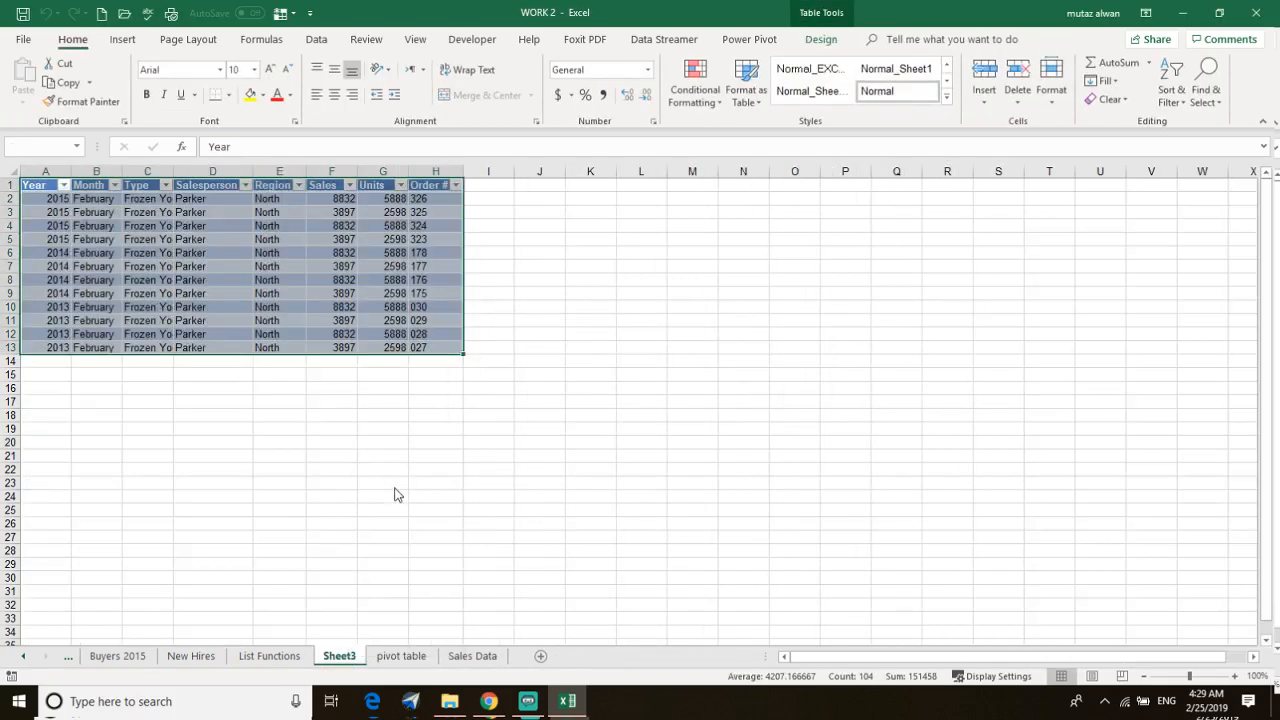
{"action": "left_click", "coordinate": [607, 397]}
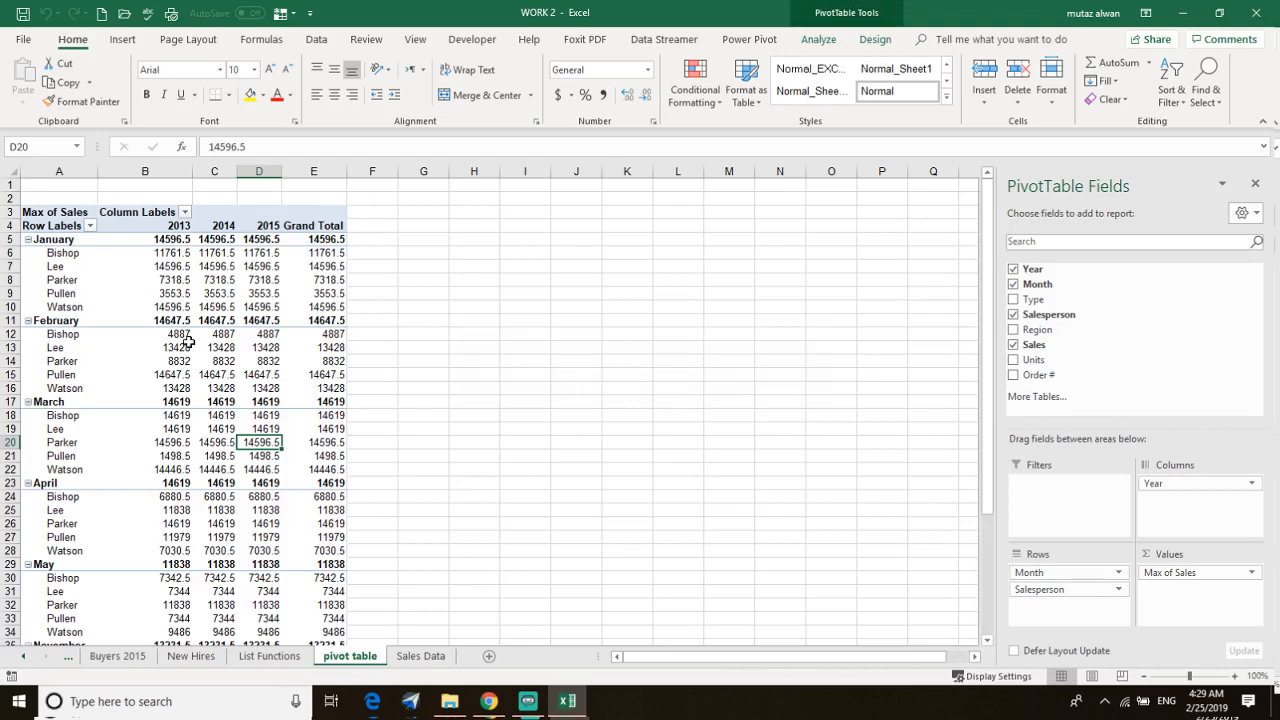
Step: Remove the Month field from the rows and summarize the Sales values by Sum
{"action": "left_click", "coordinate": [1046, 572]}
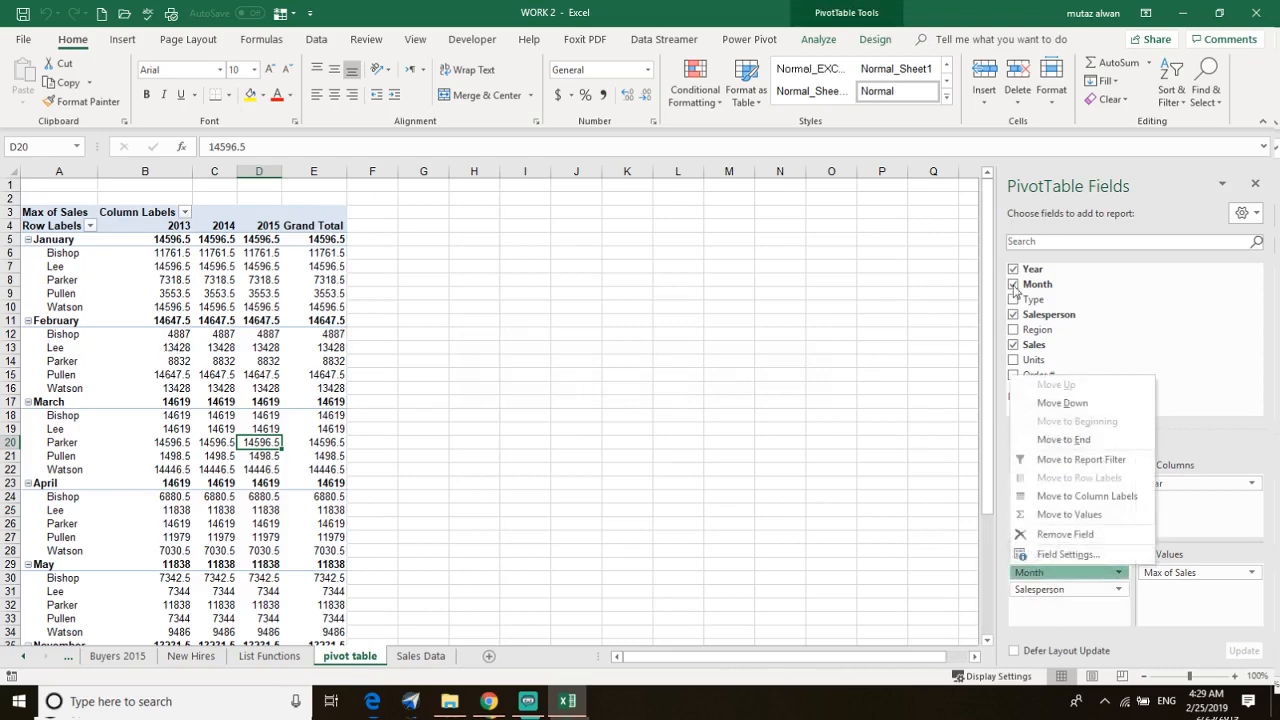
{"action": "left_click", "coordinate": [1016, 284]}
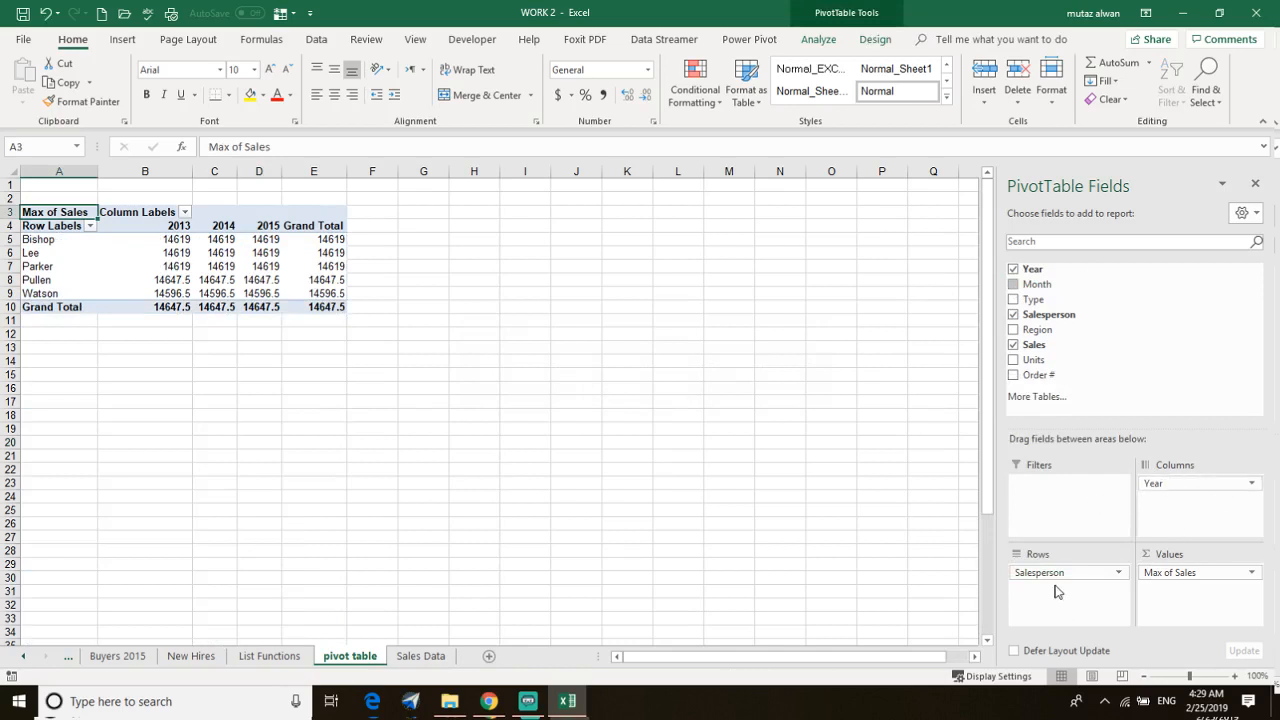
{"action": "left_click", "coordinate": [1158, 585]}
{"action": "left_click", "coordinate": [1165, 555]}
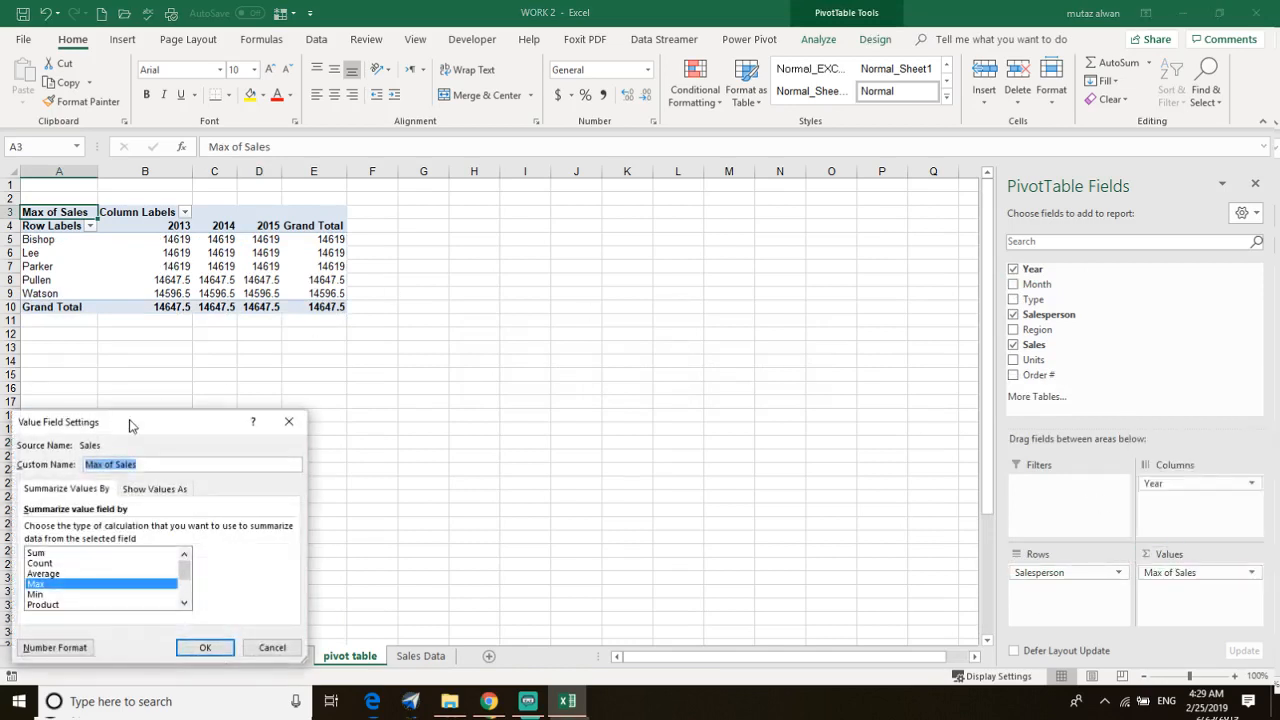
{"action": "left_click", "coordinate": [66, 554]}
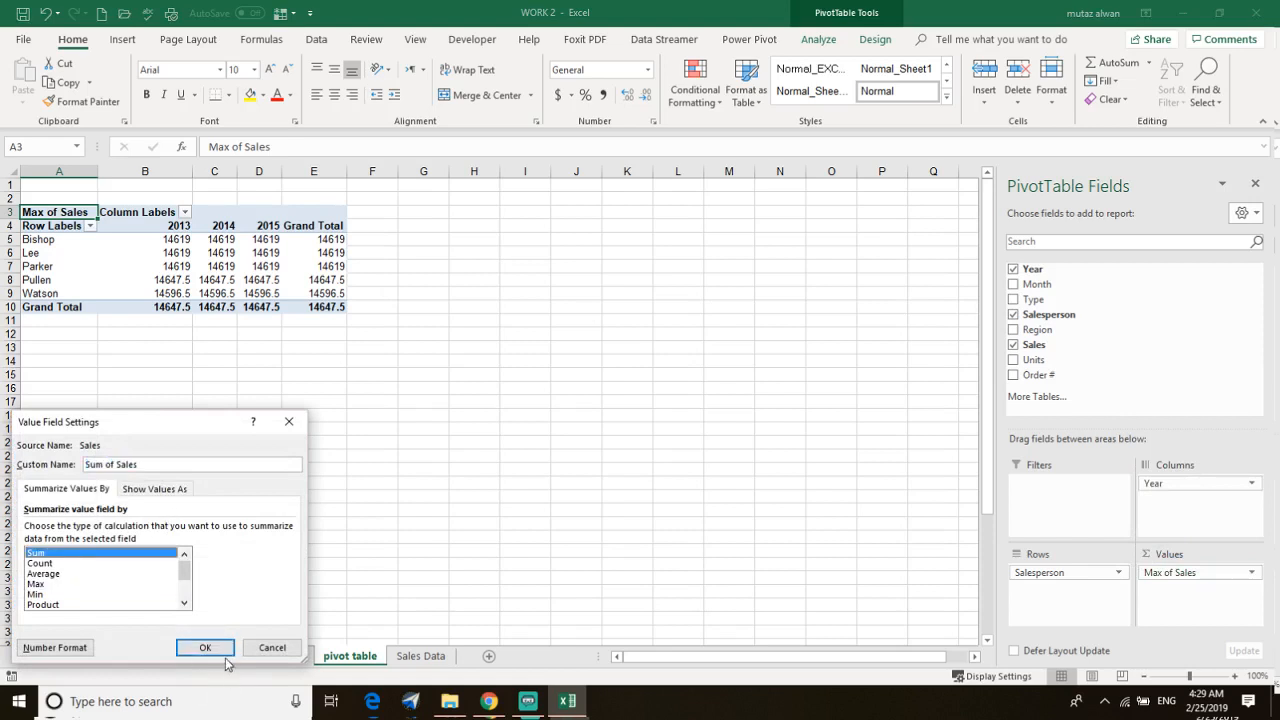
{"action": "left_click", "coordinate": [207, 647]}
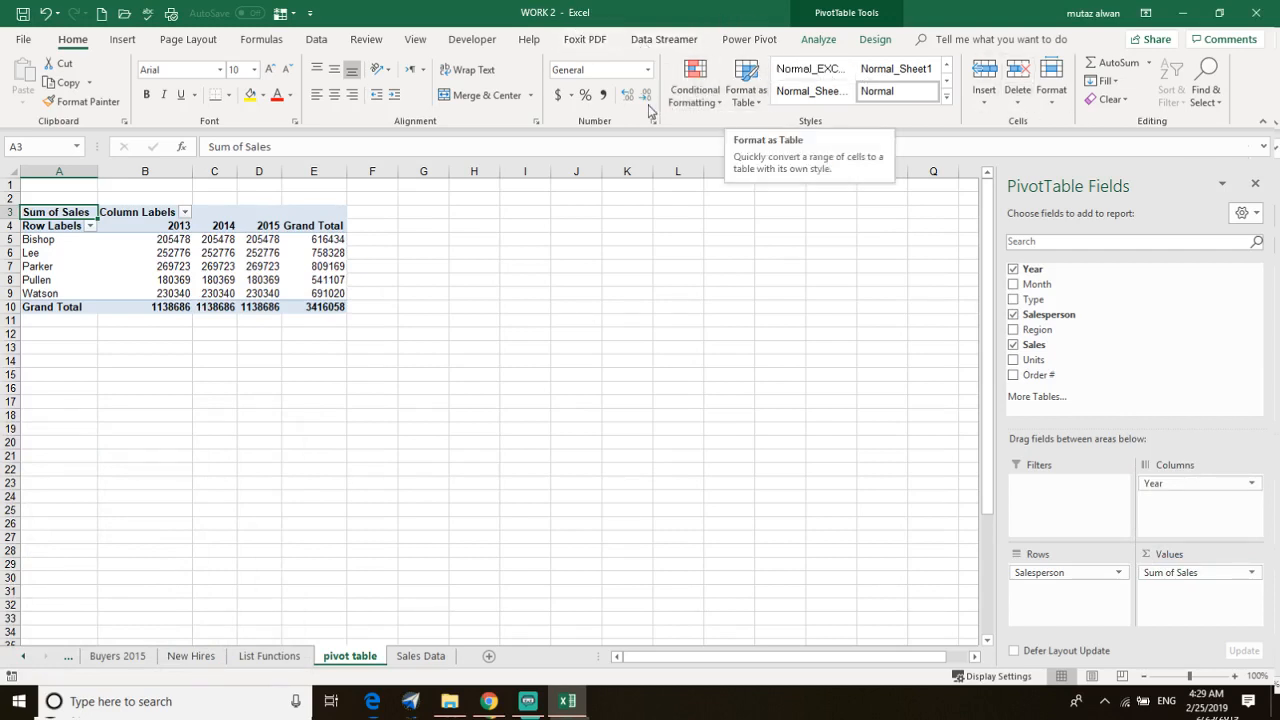
Step: Format the PivotTable with the teal table style from the first row of the Medium styles
{"action": "left_click", "coordinate": [176, 264]}
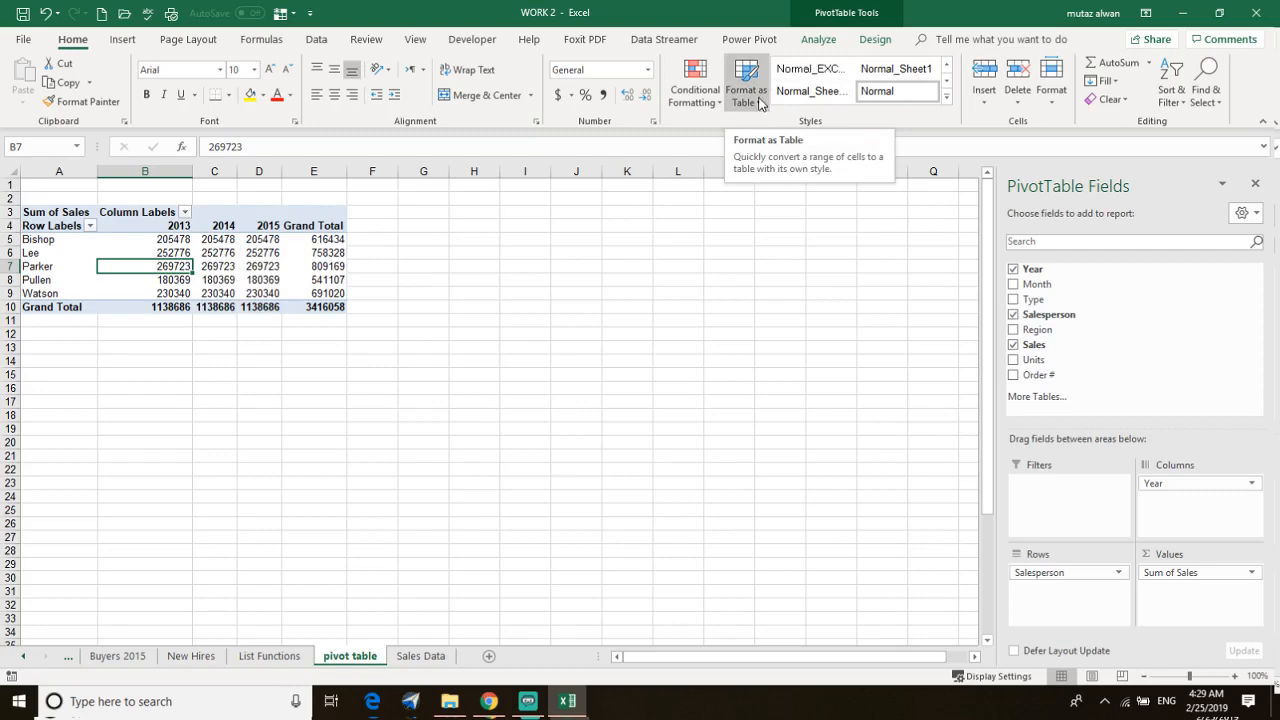
{"action": "left_click", "coordinate": [760, 104]}
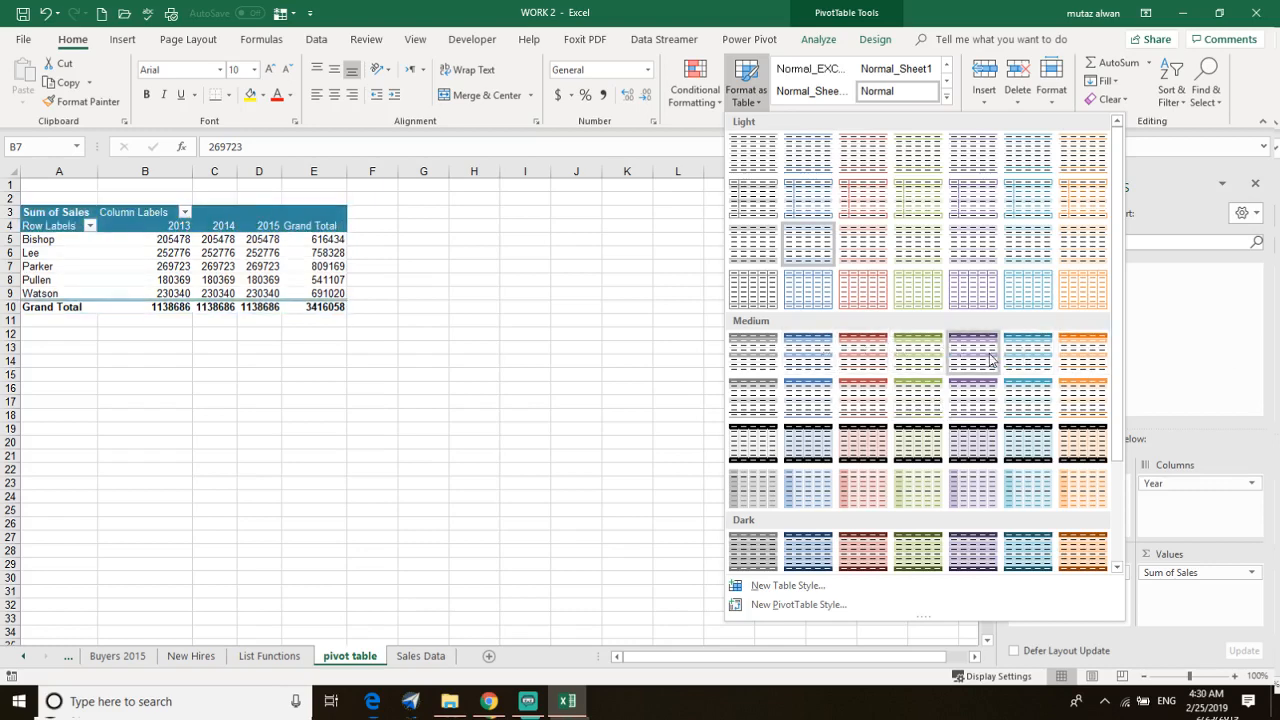
{"action": "left_click", "coordinate": [1024, 356]}
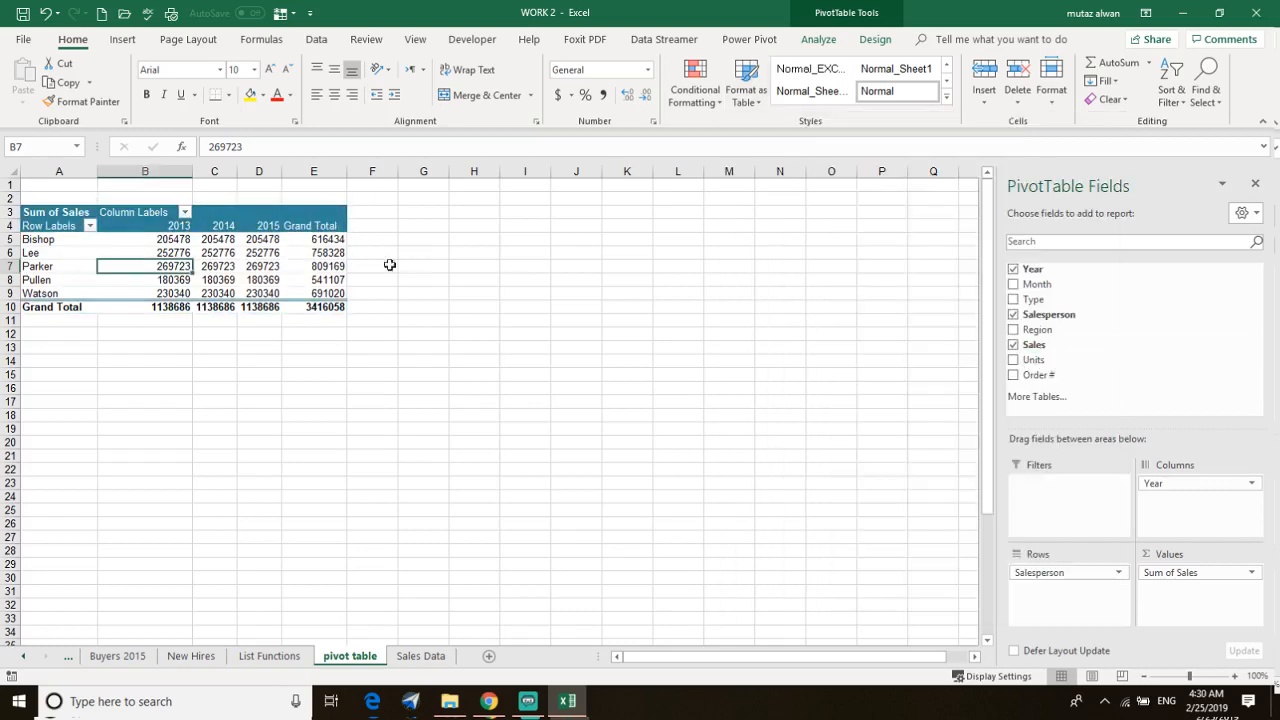
Step: Turn on banded rows and banded columns for the PivotTable
{"action": "left_click", "coordinate": [203, 279]}
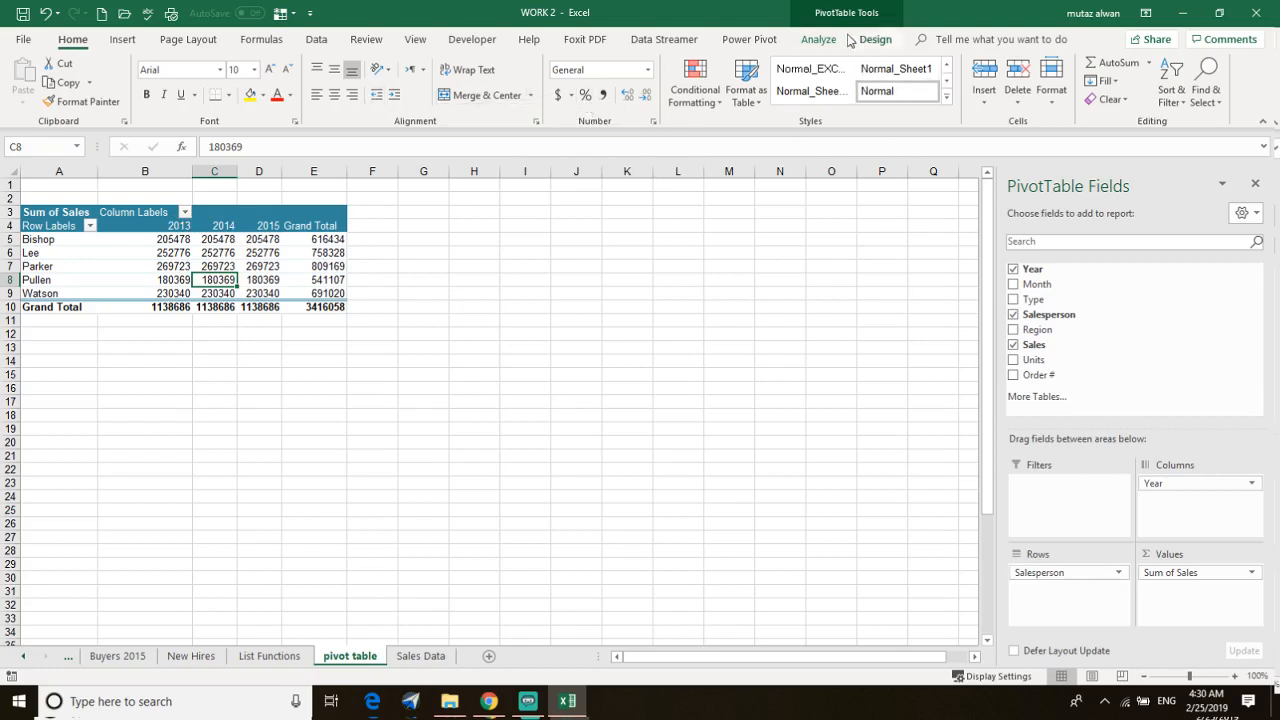
{"action": "left_click", "coordinate": [818, 42]}
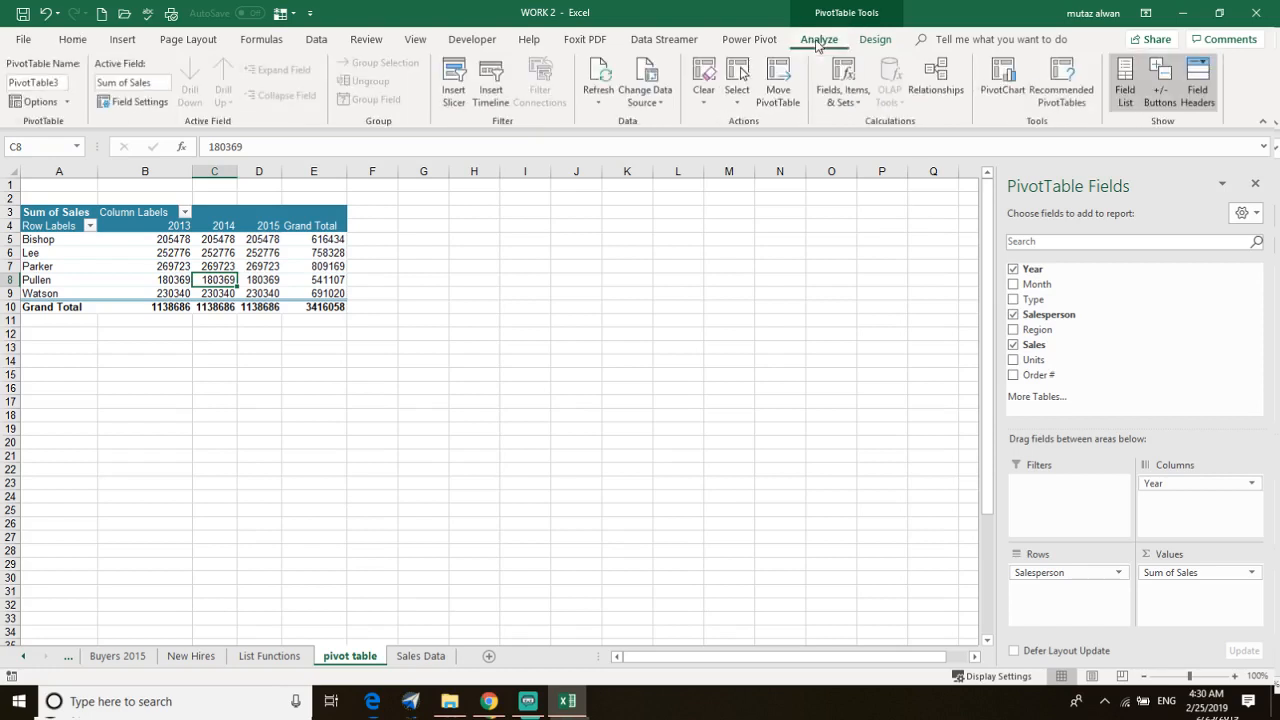
{"action": "left_click", "coordinate": [877, 42]}
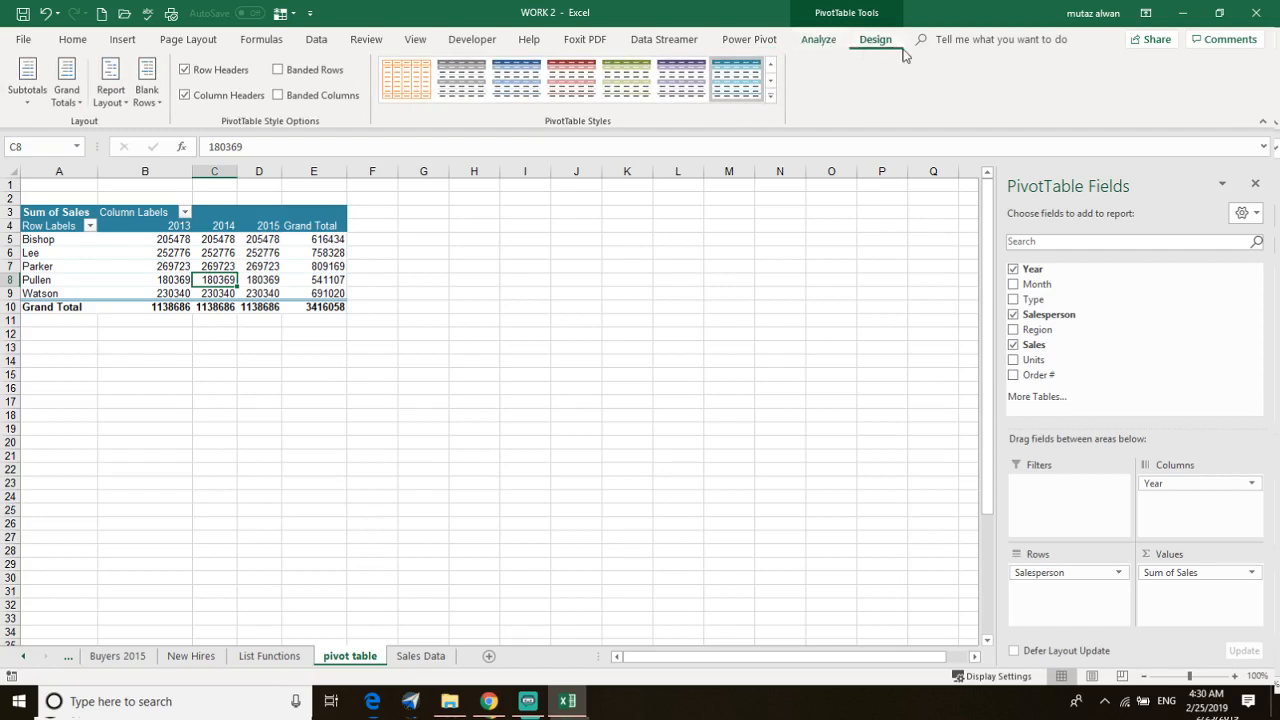
{"action": "left_click", "coordinate": [288, 77]}
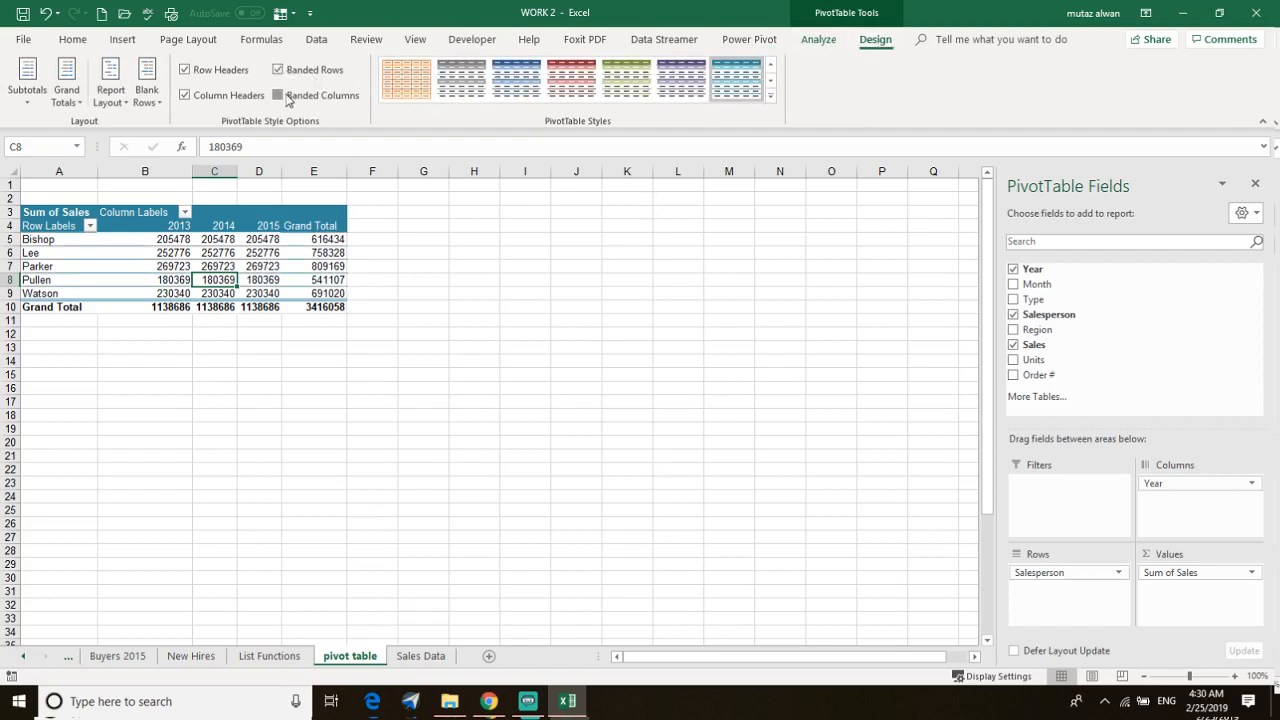
{"action": "left_click", "coordinate": [288, 97]}
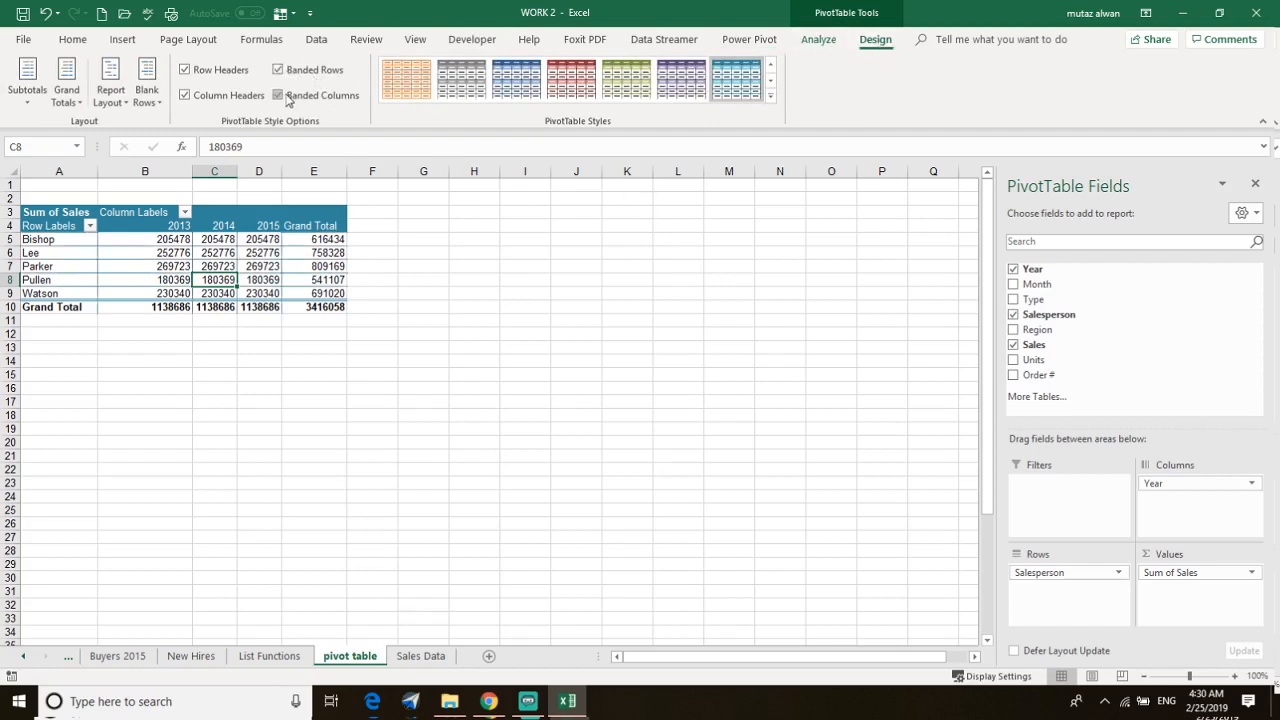
Step: Insert a Clustered Column PivotChart based on the PivotTable
{"action": "left_click", "coordinate": [819, 39]}
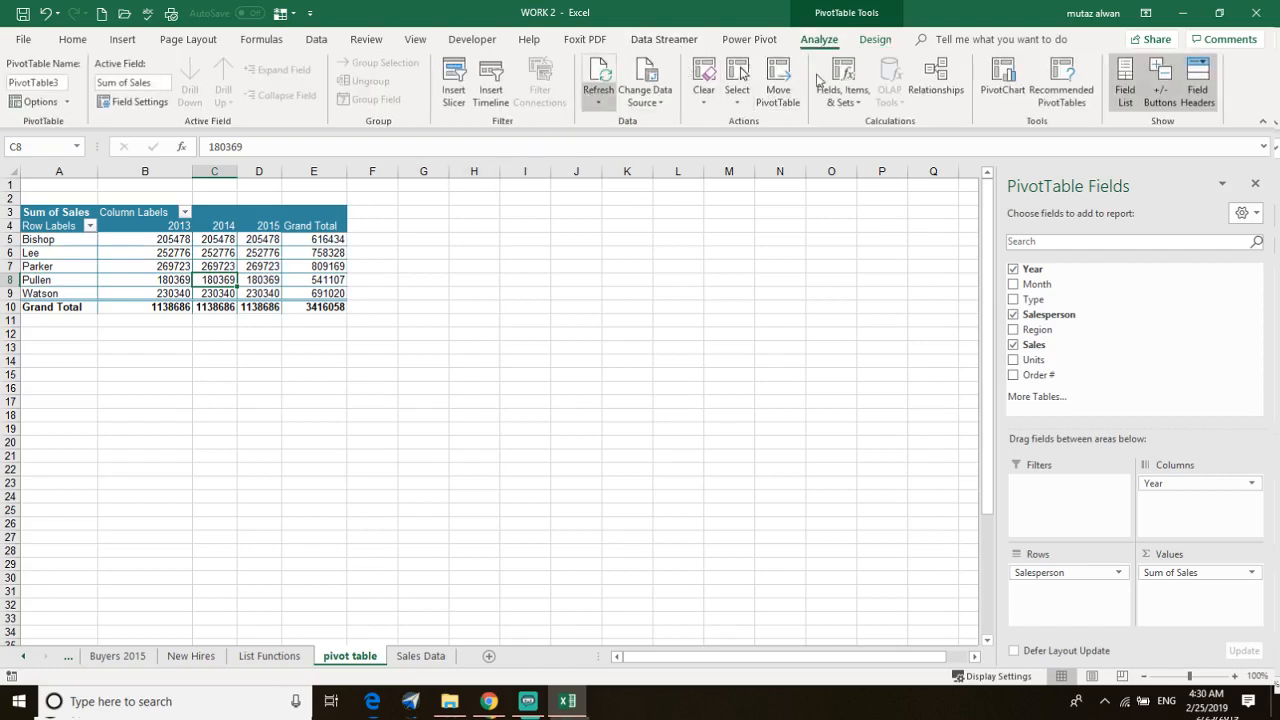
{"action": "left_click", "coordinate": [884, 44]}
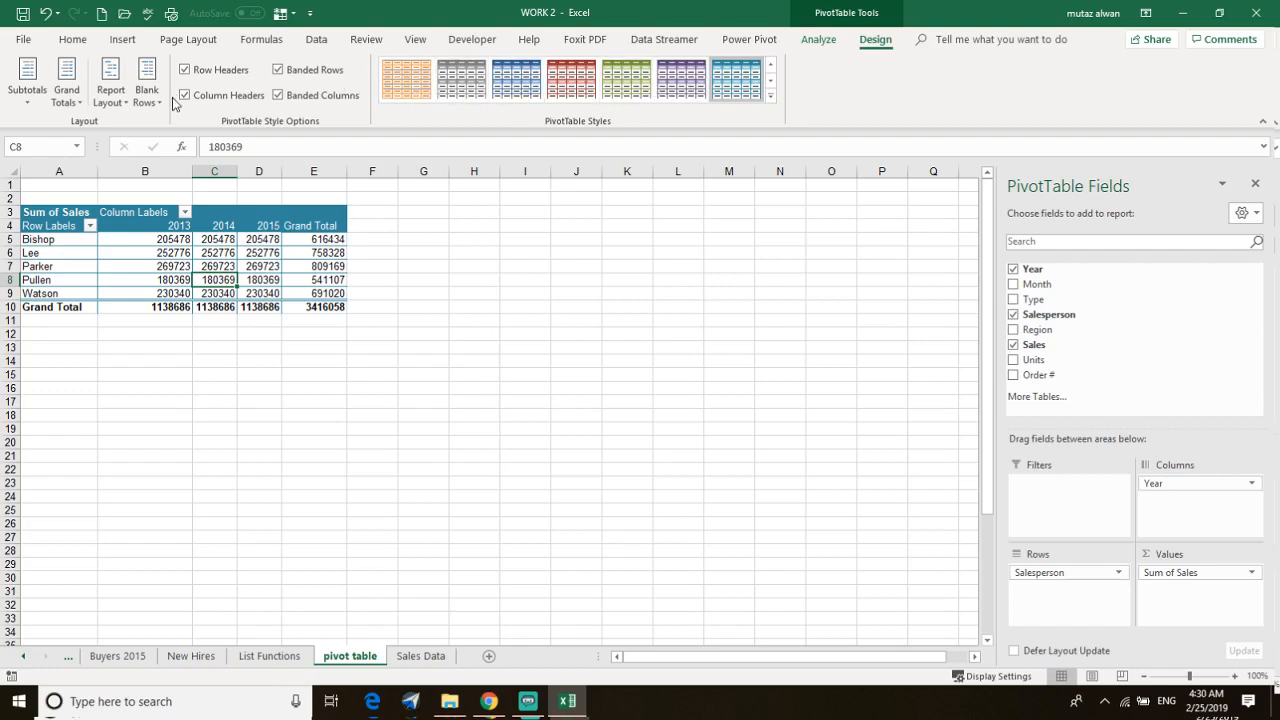
{"action": "left_click", "coordinate": [820, 42]}
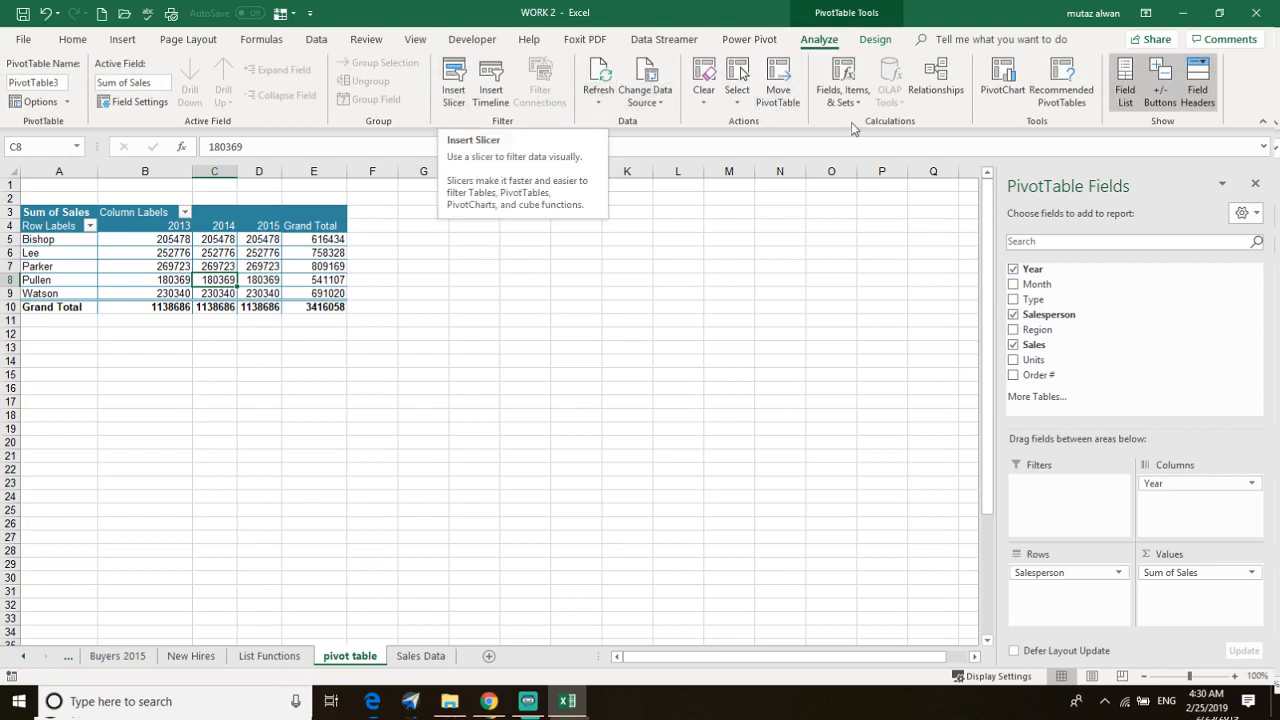
{"action": "left_click", "coordinate": [1008, 100]}
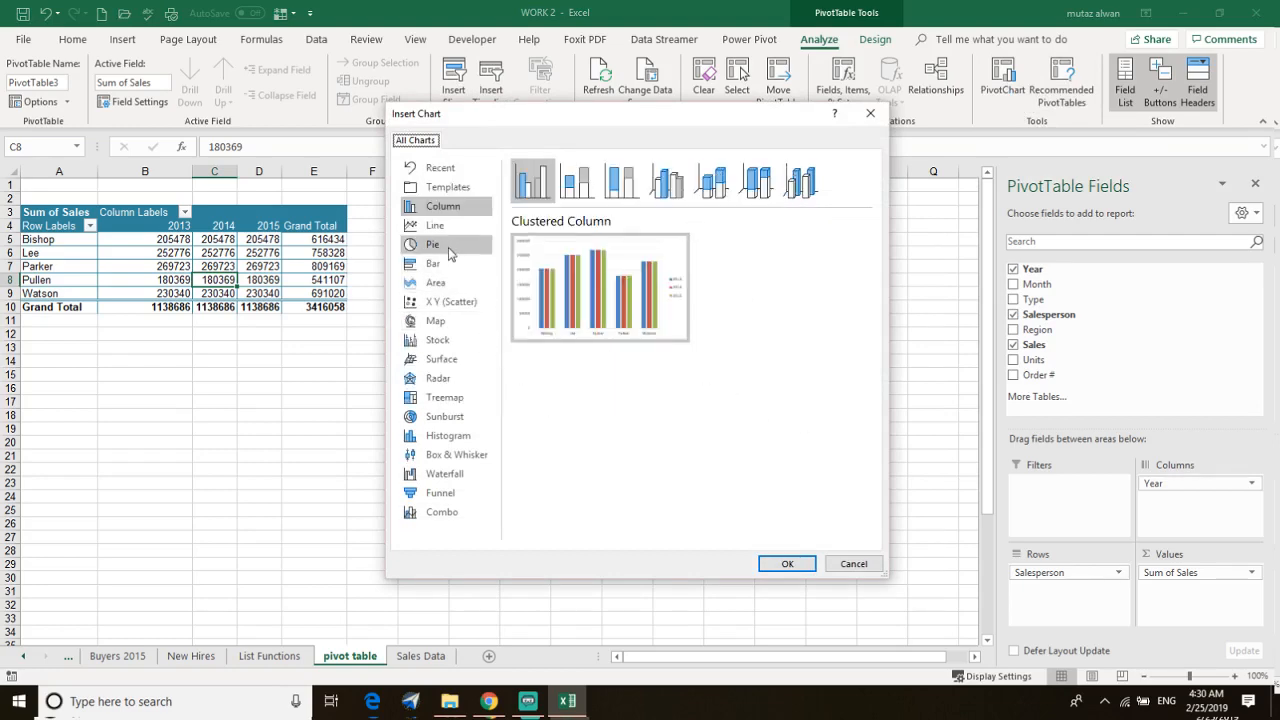
{"action": "left_click", "coordinate": [767, 563]}
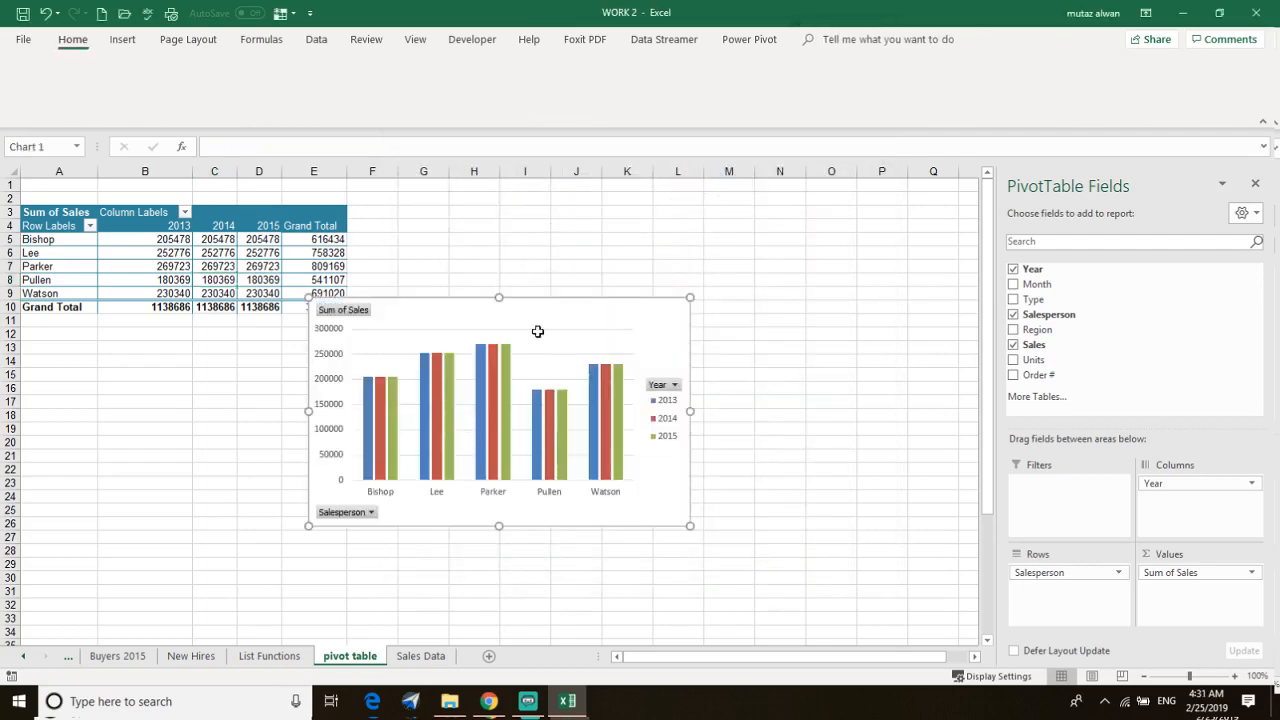
Step: Move the PivotChart below the PivotTable so it starts at row 12 in column A, and enlarge the sheet view to 130%
{"action": "left_click", "coordinate": [537, 330]}
{"action": "left_click_drag", "start_coordinate": [570, 320], "coordinate": [281, 345]}
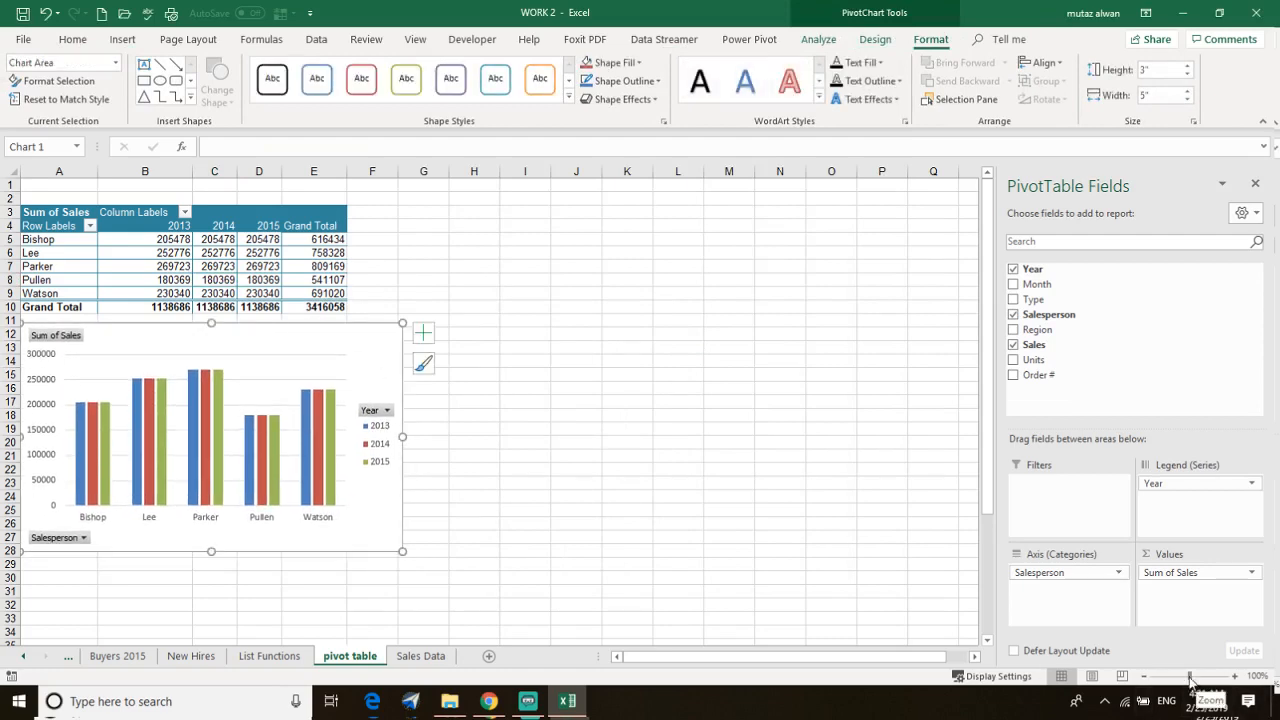
{"action": "left_click_drag", "start_coordinate": [1190, 679], "coordinate": [1194, 679]}
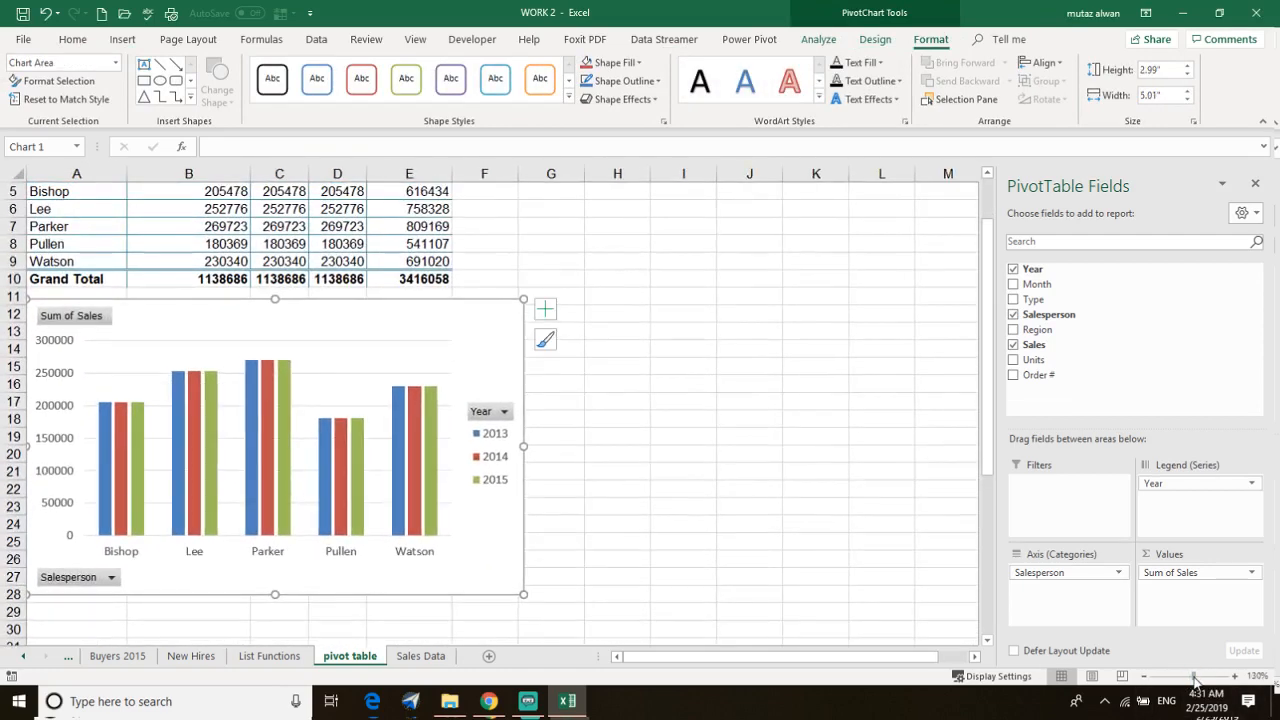
{"action": "scroll", "coordinate": [505, 466], "scroll_direction": "up", "scroll_amount": 2}
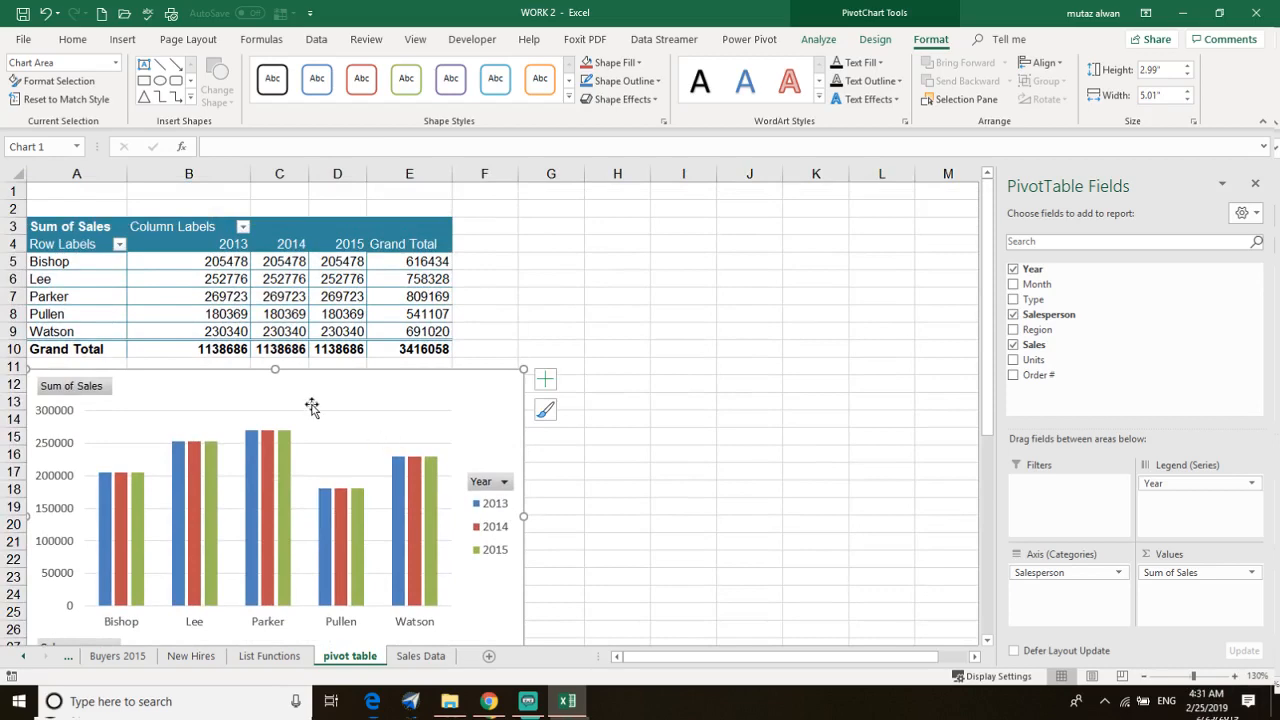
{"action": "scroll", "coordinate": [311, 406], "scroll_direction": "down", "scroll_amount": 1}
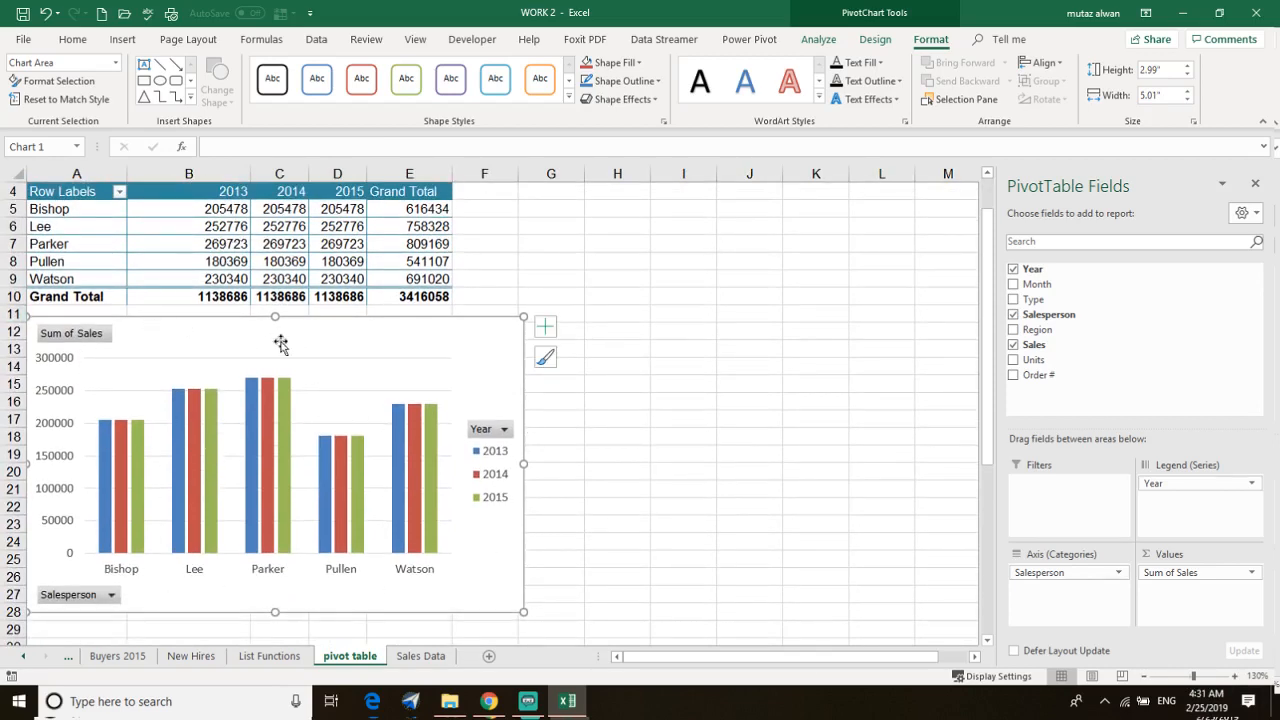
{"action": "left_click_drag", "start_coordinate": [257, 328], "coordinate": [254, 337]}
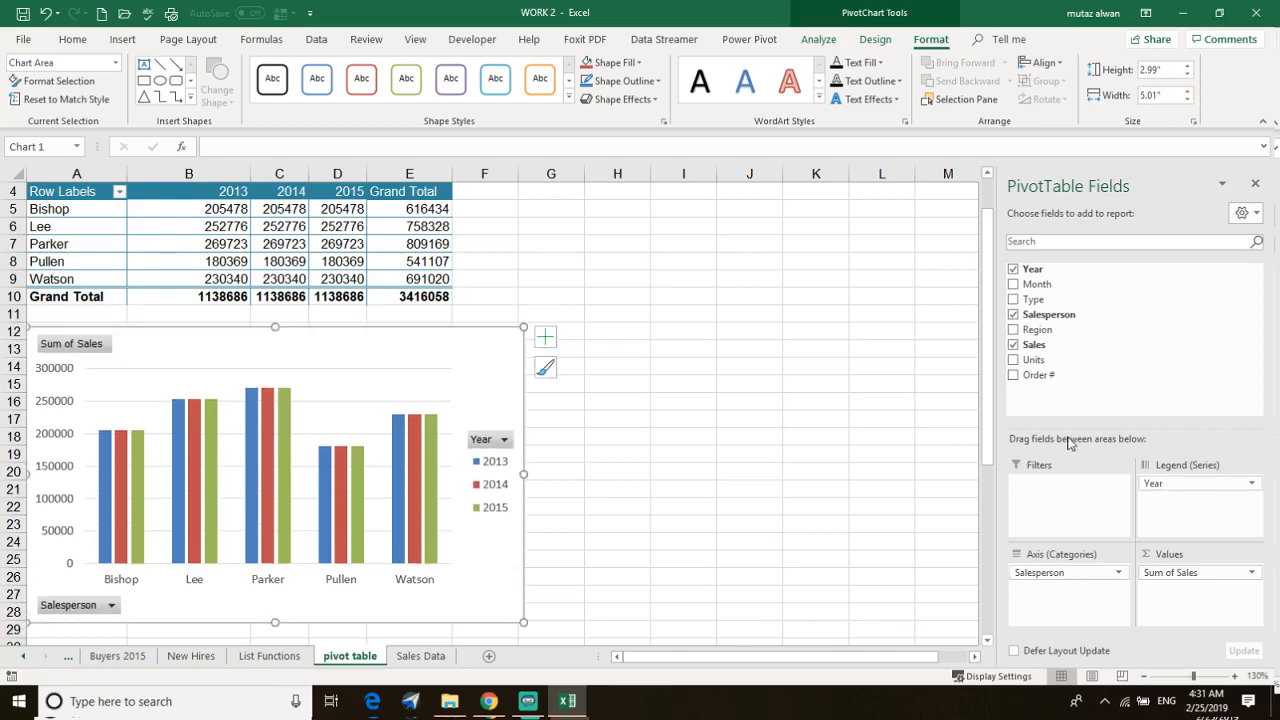
Step: Try the Type field on the chart and remove it, then replace the Year field with Units as a summed value
{"action": "left_click", "coordinate": [1013, 300]}
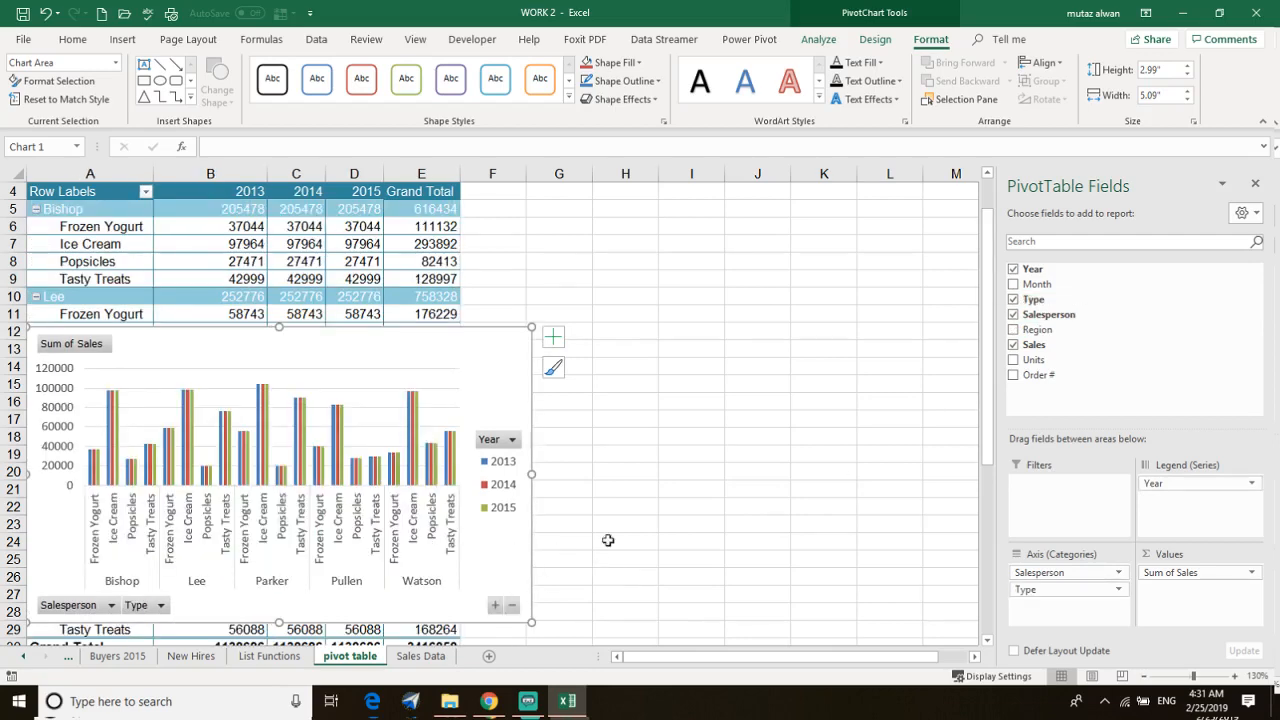
{"action": "left_click", "coordinate": [1014, 301]}
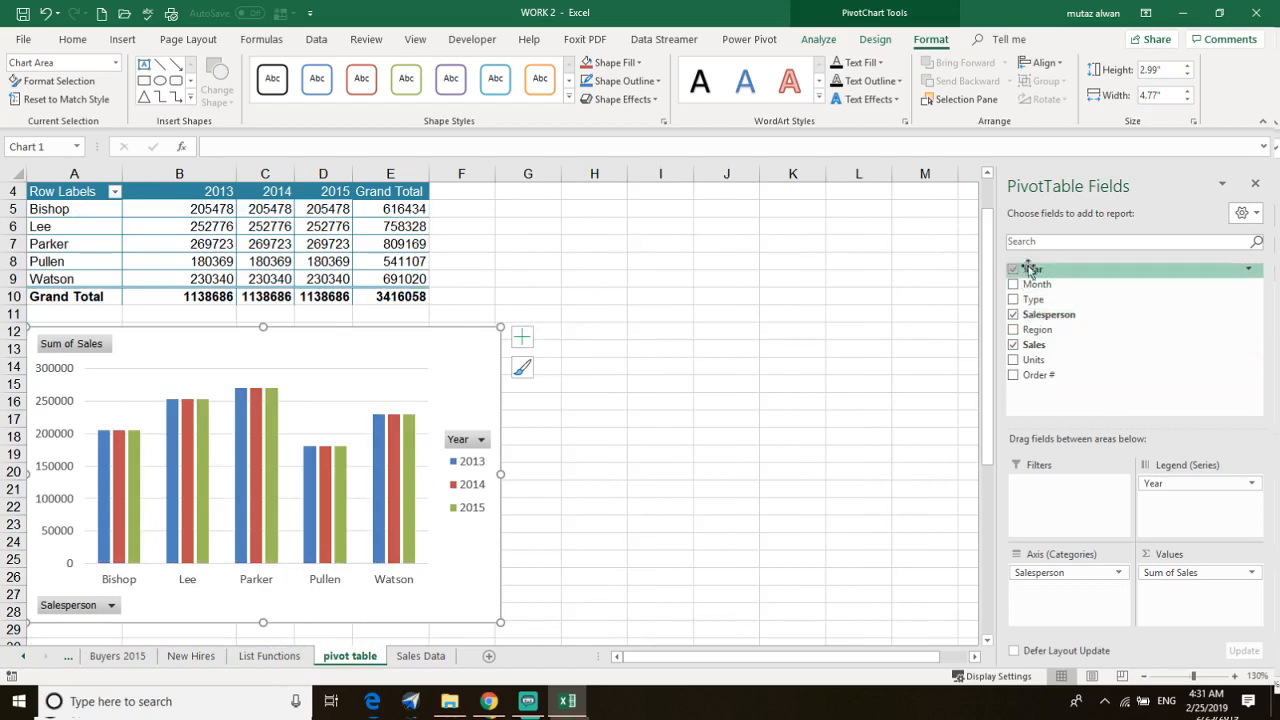
{"action": "left_click", "coordinate": [1013, 269]}
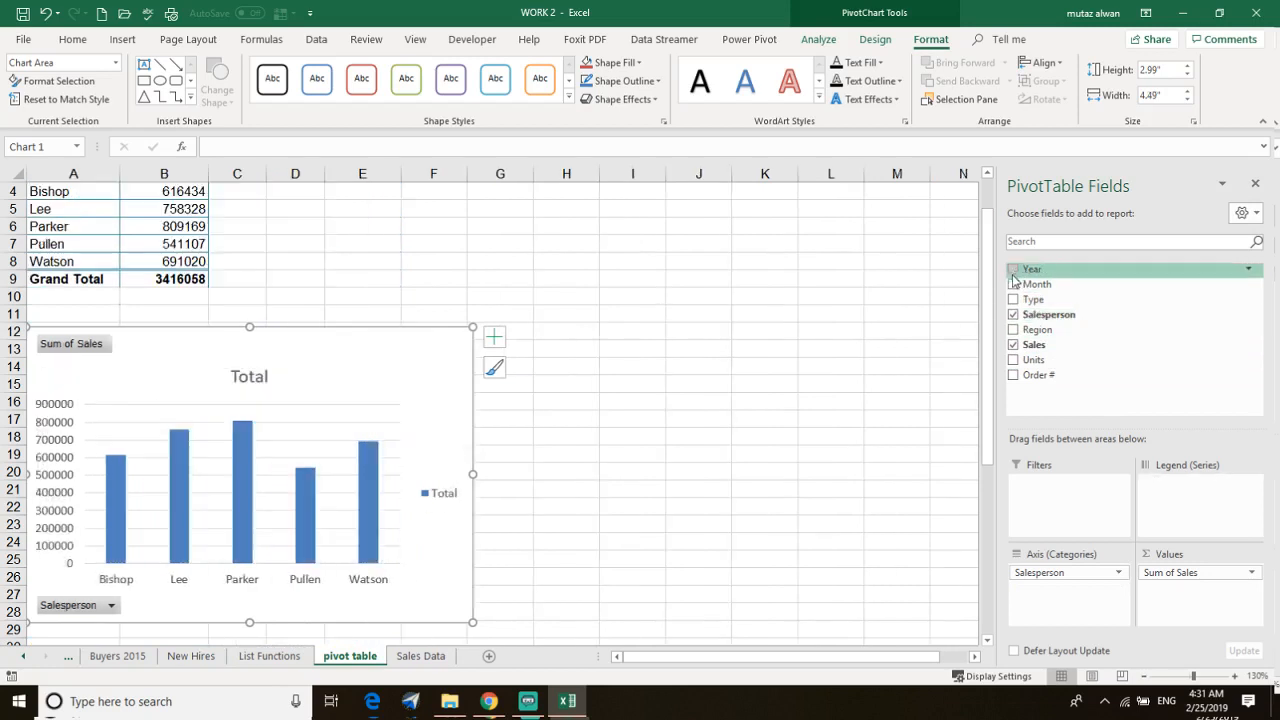
{"action": "left_click", "coordinate": [1013, 360]}
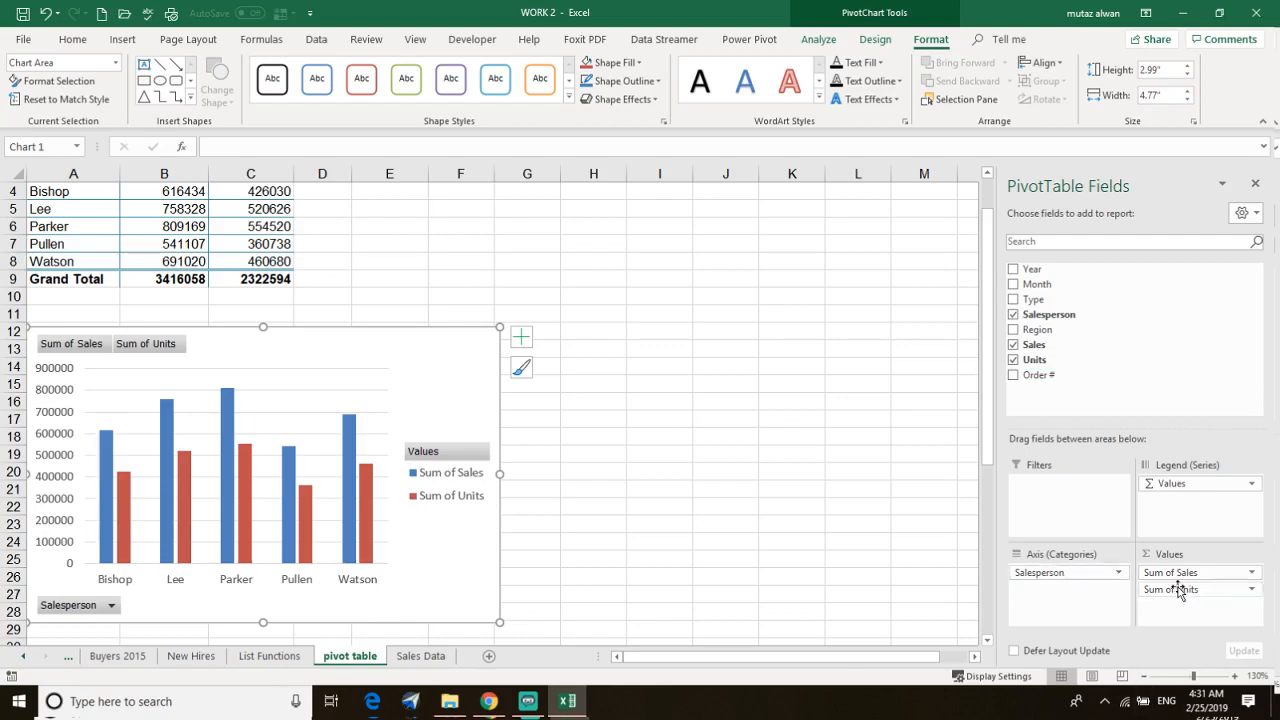
Step: Try the Order # field on the chart widened to about 9.34 inches, then remove it and narrow the chart to about 5.05 inches
{"action": "left_click", "coordinate": [1013, 376]}
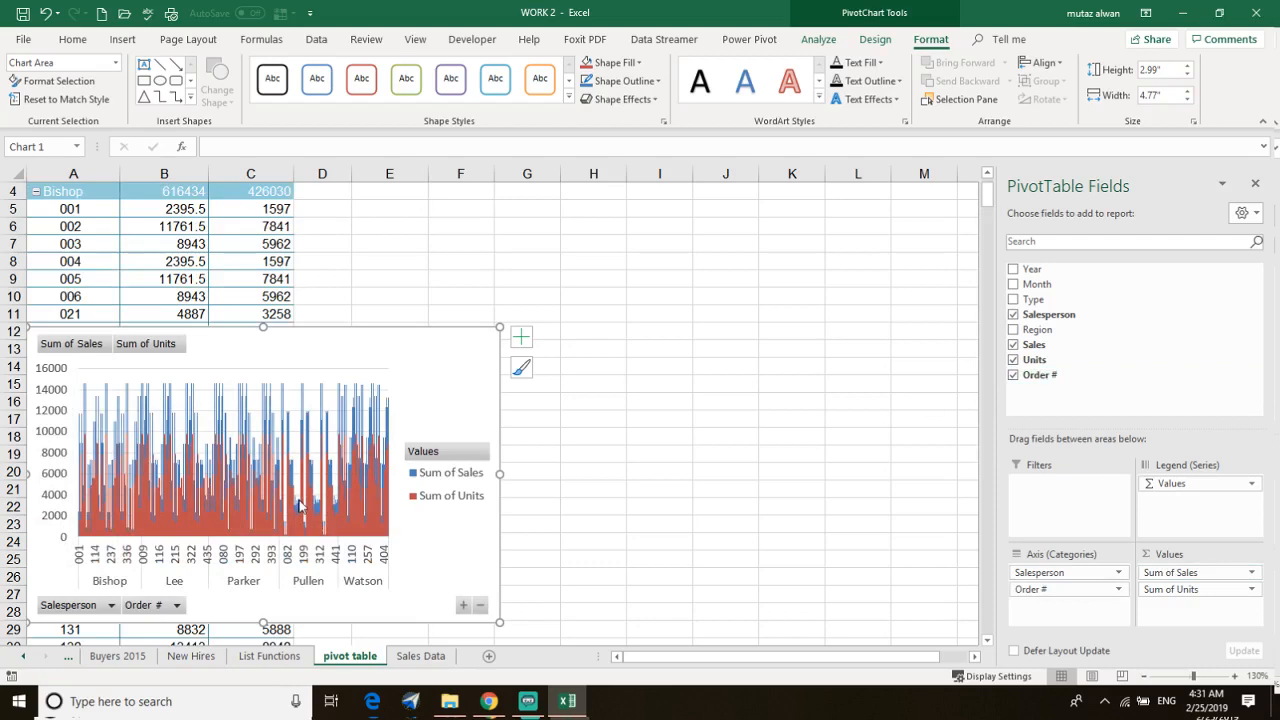
{"action": "scroll", "coordinate": [400, 523], "scroll_direction": "up", "scroll_amount": 1}
{"action": "scroll", "coordinate": [557, 434], "scroll_direction": "down", "scroll_amount": 2}
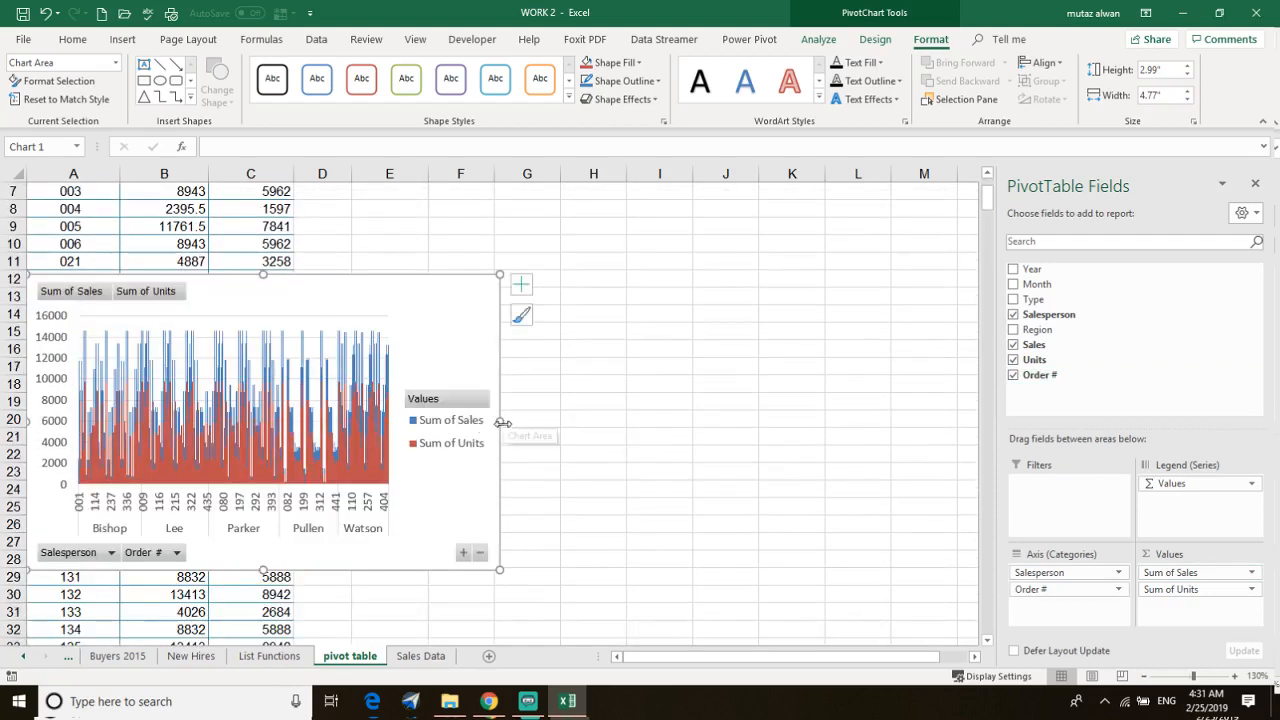
{"action": "left_click_drag", "start_coordinate": [503, 423], "coordinate": [956, 437]}
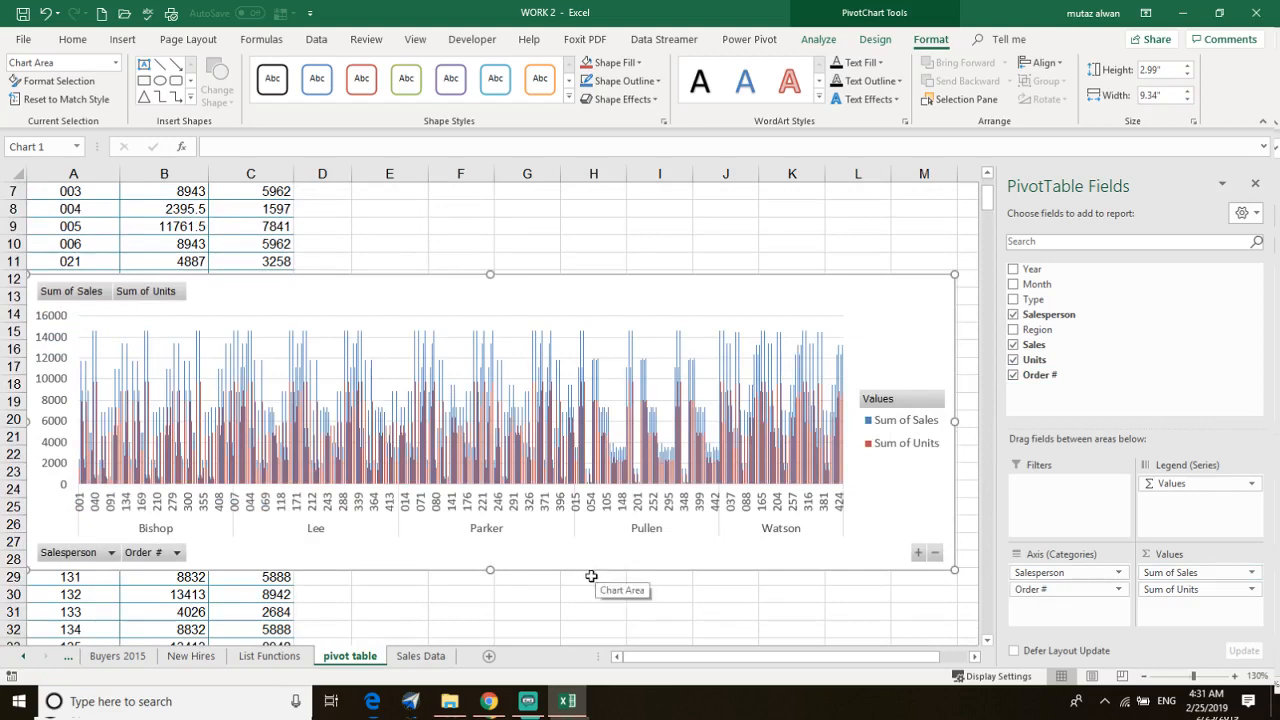
{"action": "left_click", "coordinate": [1013, 375]}
{"action": "left_click_drag", "start_coordinate": [954, 421], "coordinate": [528, 460]}
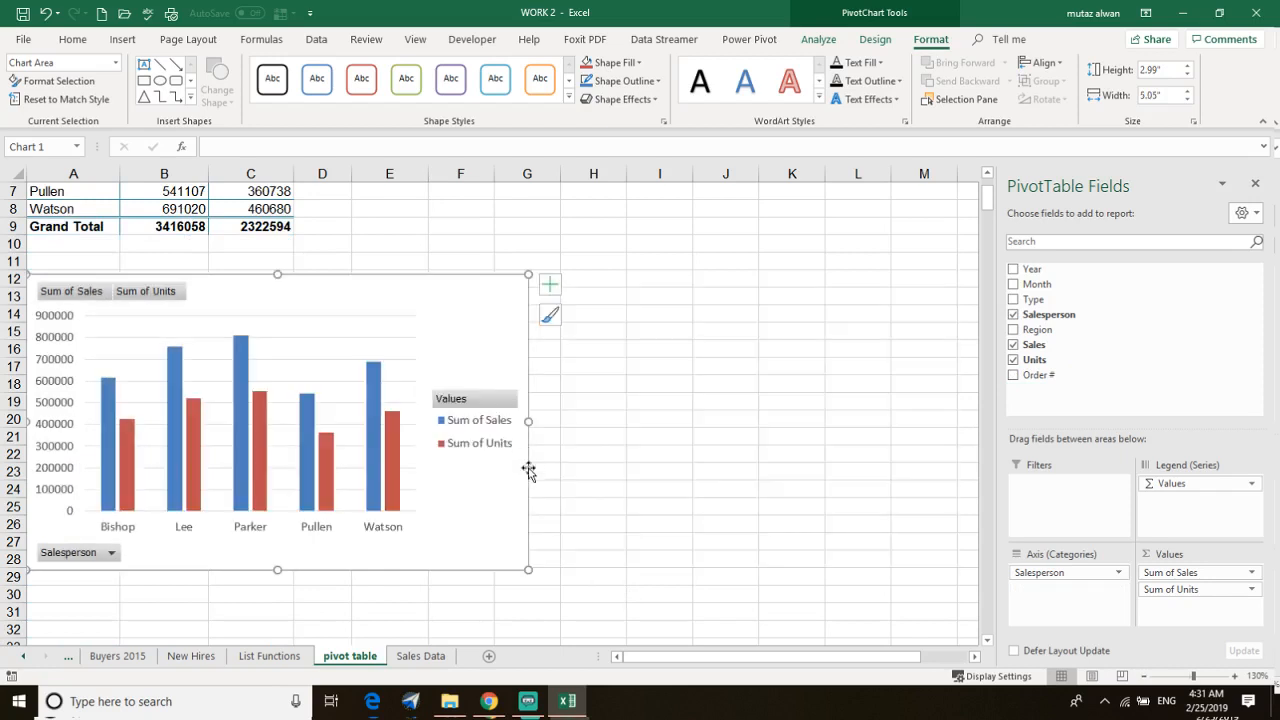
Step: Add the Year field to the PivotChart as a third summed value and select the chart legend
{"action": "left_click", "coordinate": [1014, 270]}
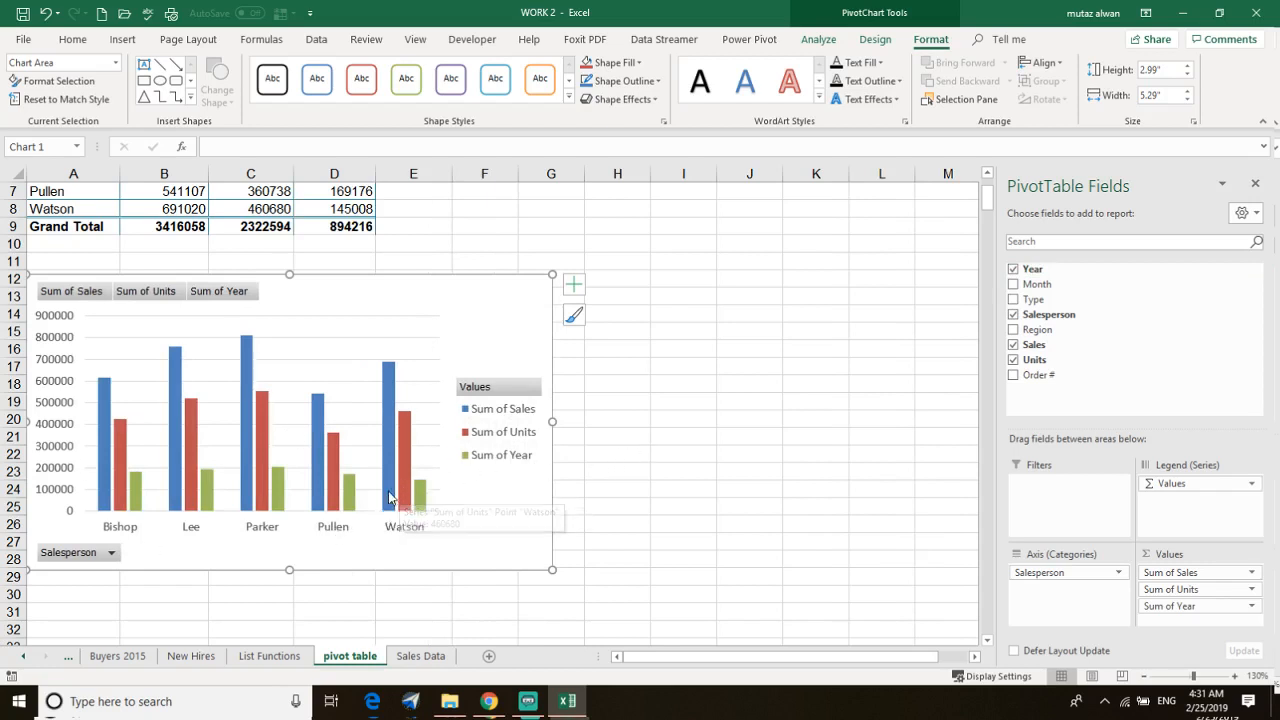
{"action": "mouse_move", "coordinate": [386, 494]}
{"action": "left_click", "coordinate": [467, 456]}
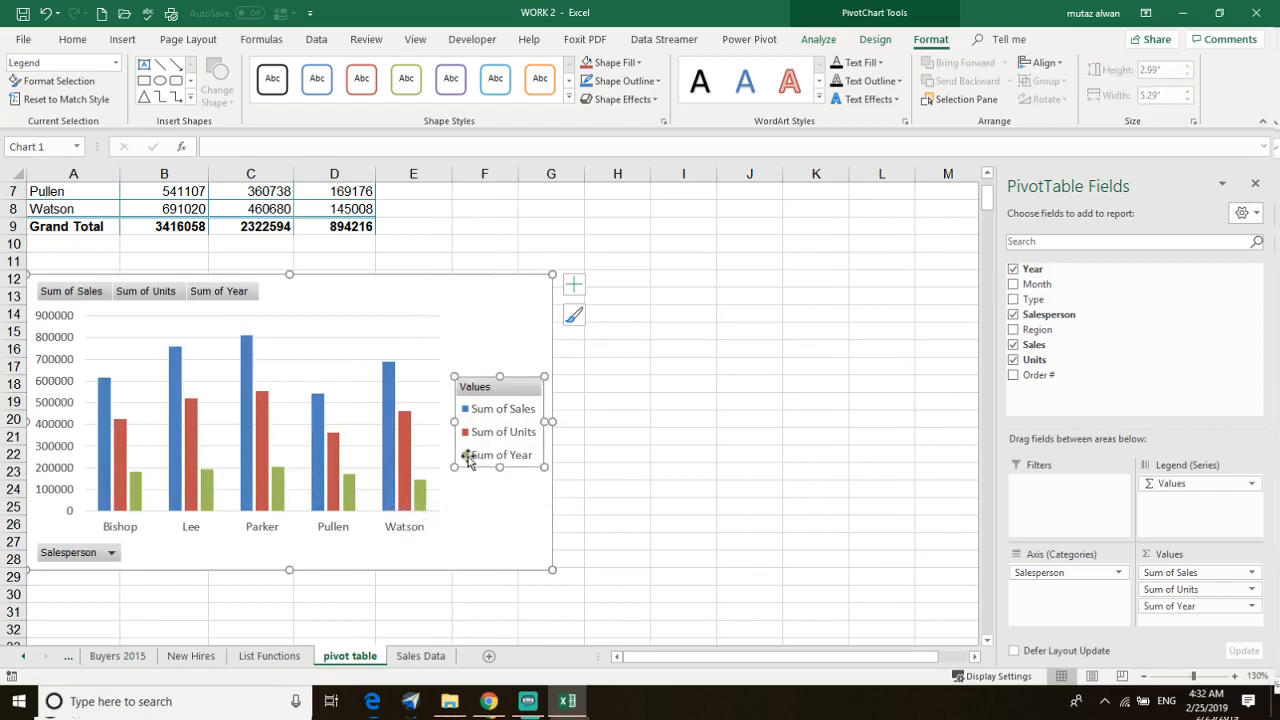
Step: Try the second chart style on the PivotChart and switch it back to the first style
{"action": "left_click", "coordinate": [573, 284]}
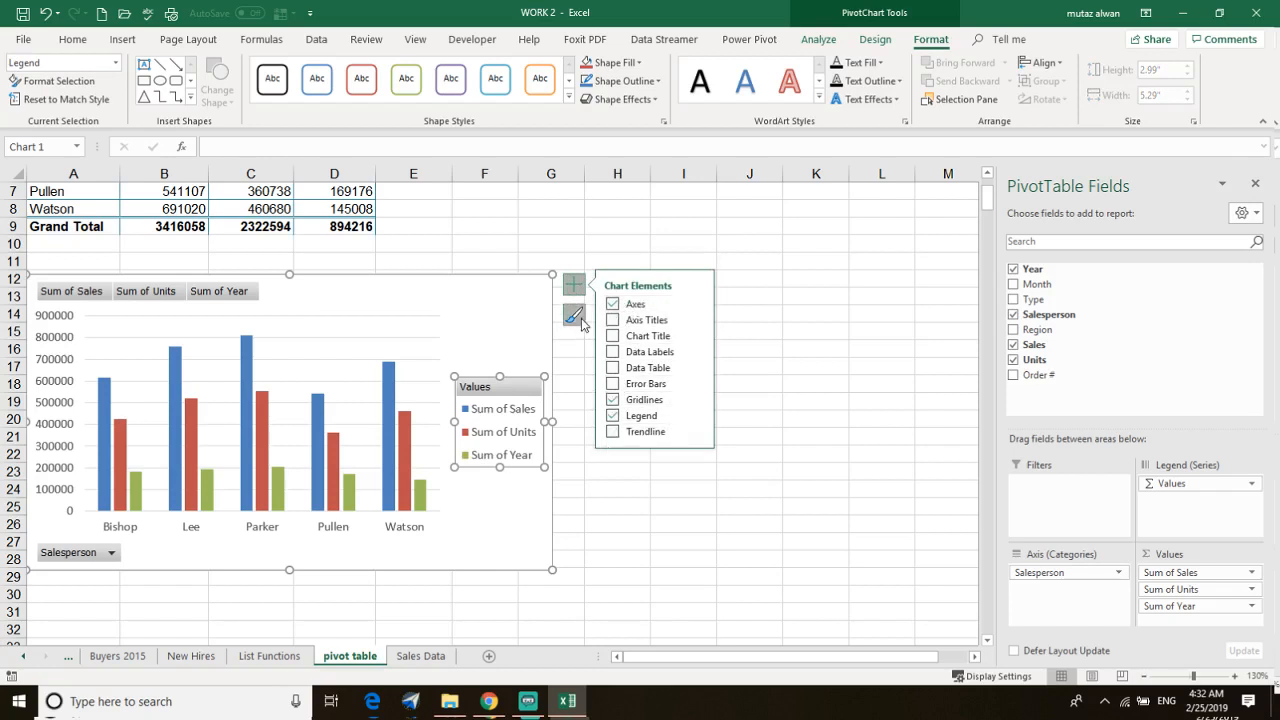
{"action": "left_click", "coordinate": [573, 315]}
{"action": "left_click", "coordinate": [656, 487]}
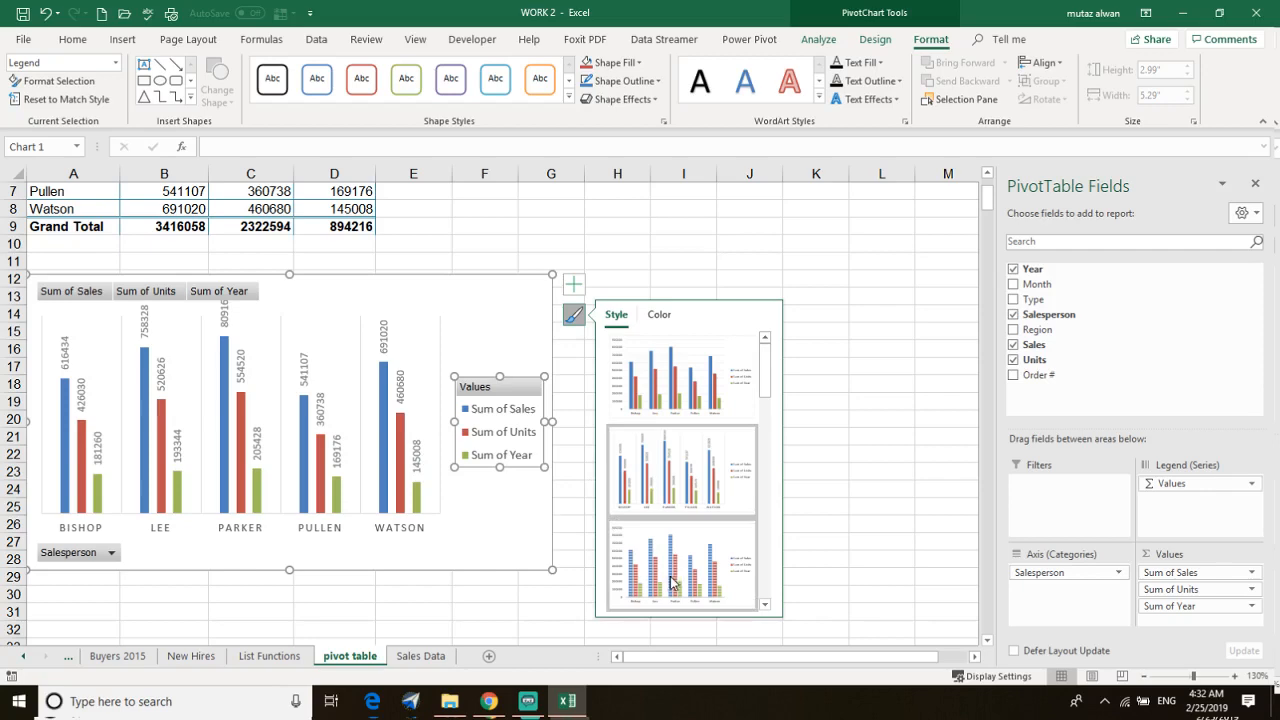
{"action": "left_click", "coordinate": [655, 388]}
{"action": "left_click", "coordinate": [470, 540]}
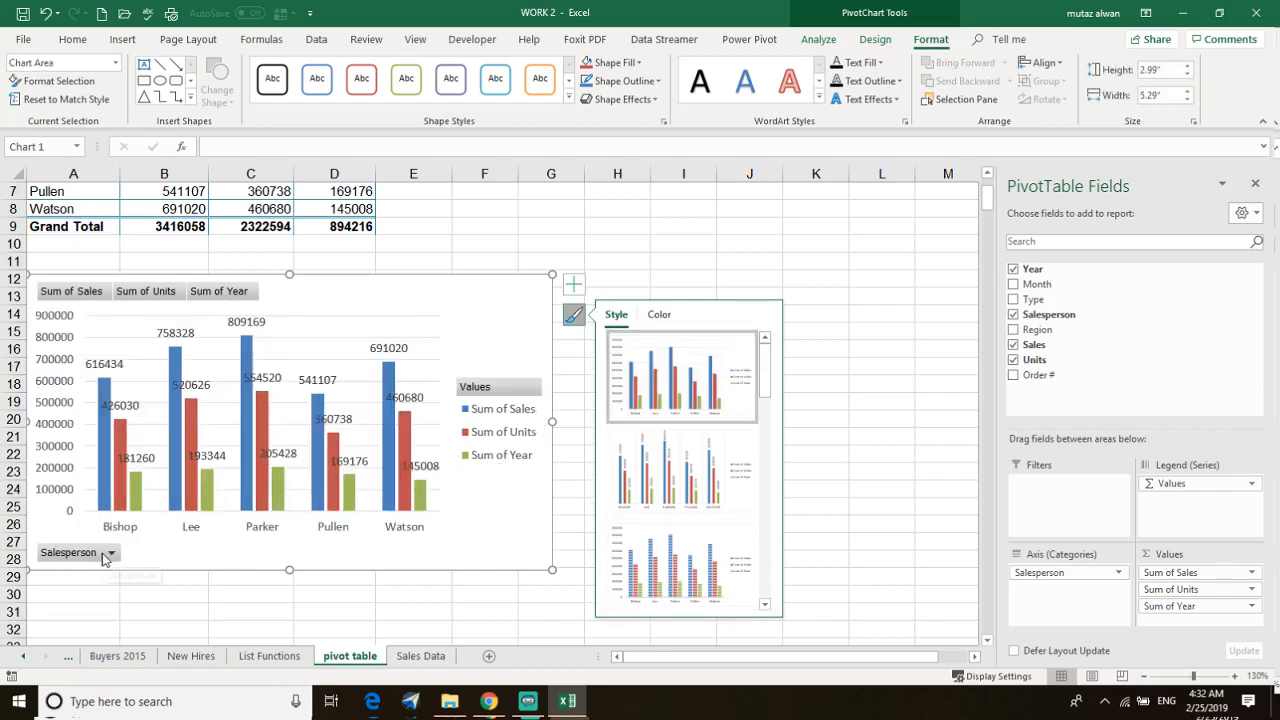
Step: Filter the PivotChart's Salesperson field to only the second and third salespeople in the list
{"action": "left_click", "coordinate": [110, 553]}
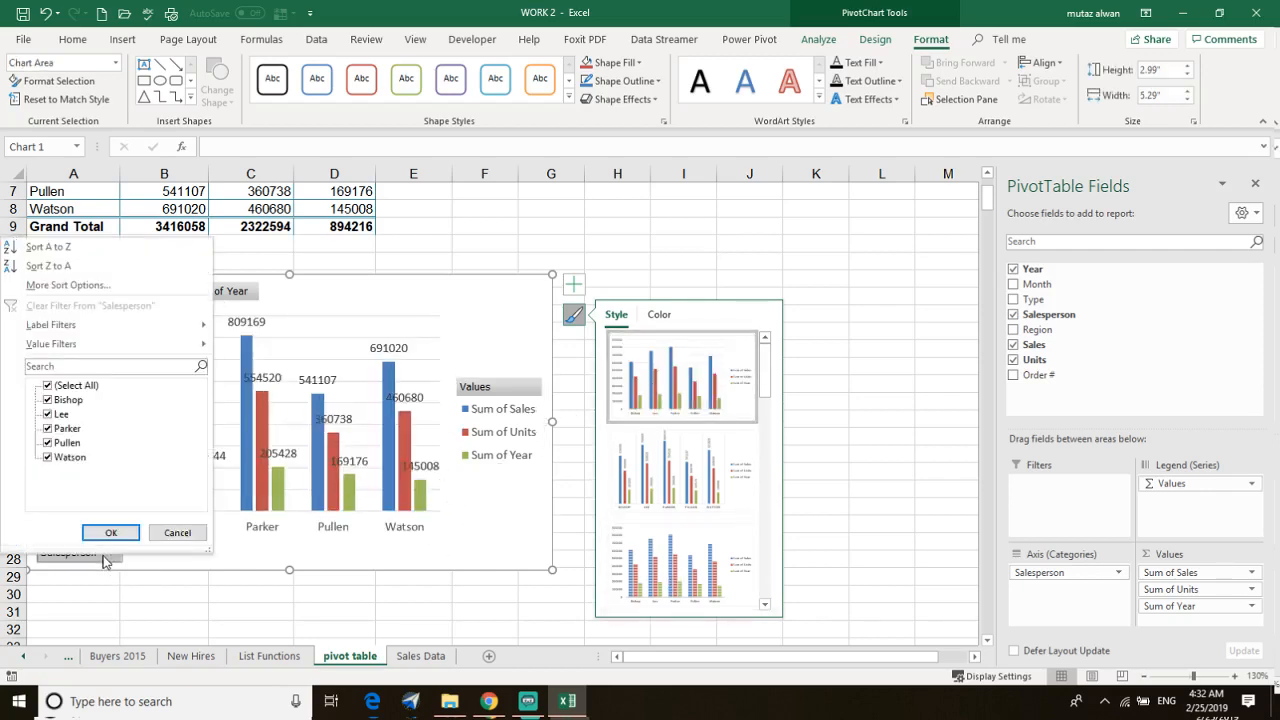
{"action": "left_click", "coordinate": [47, 385]}
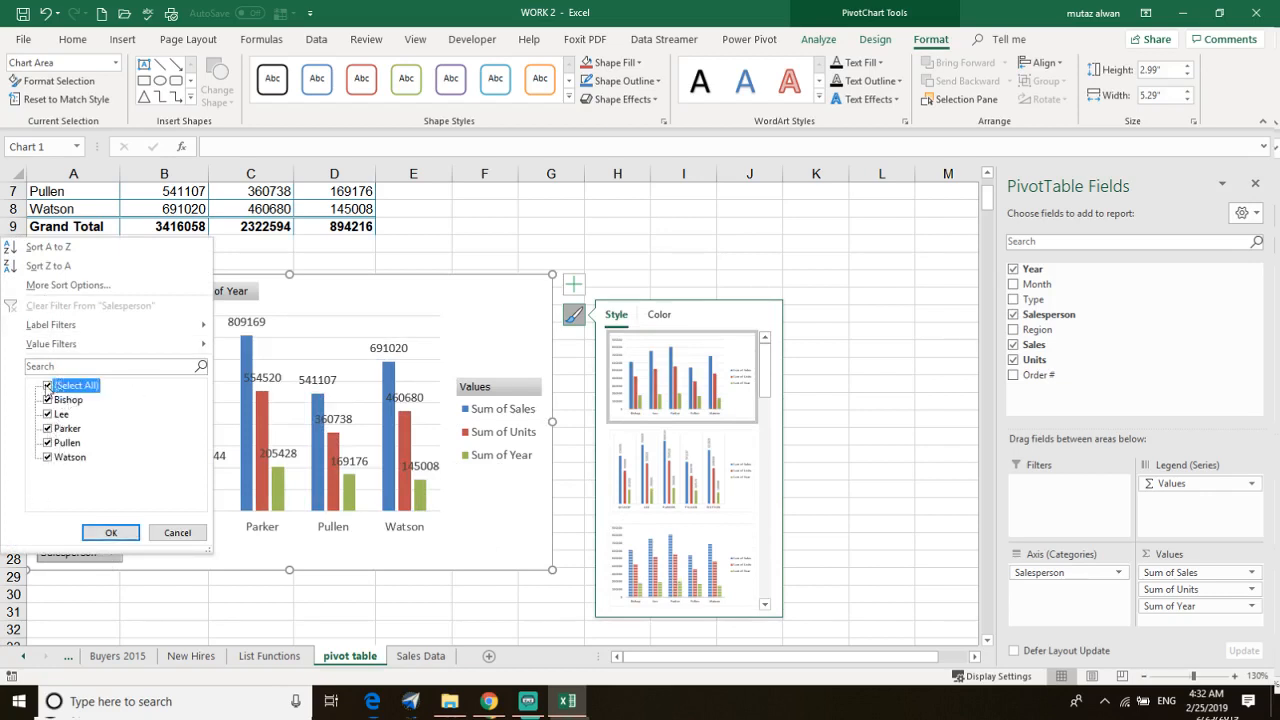
{"action": "left_click", "coordinate": [49, 428]}
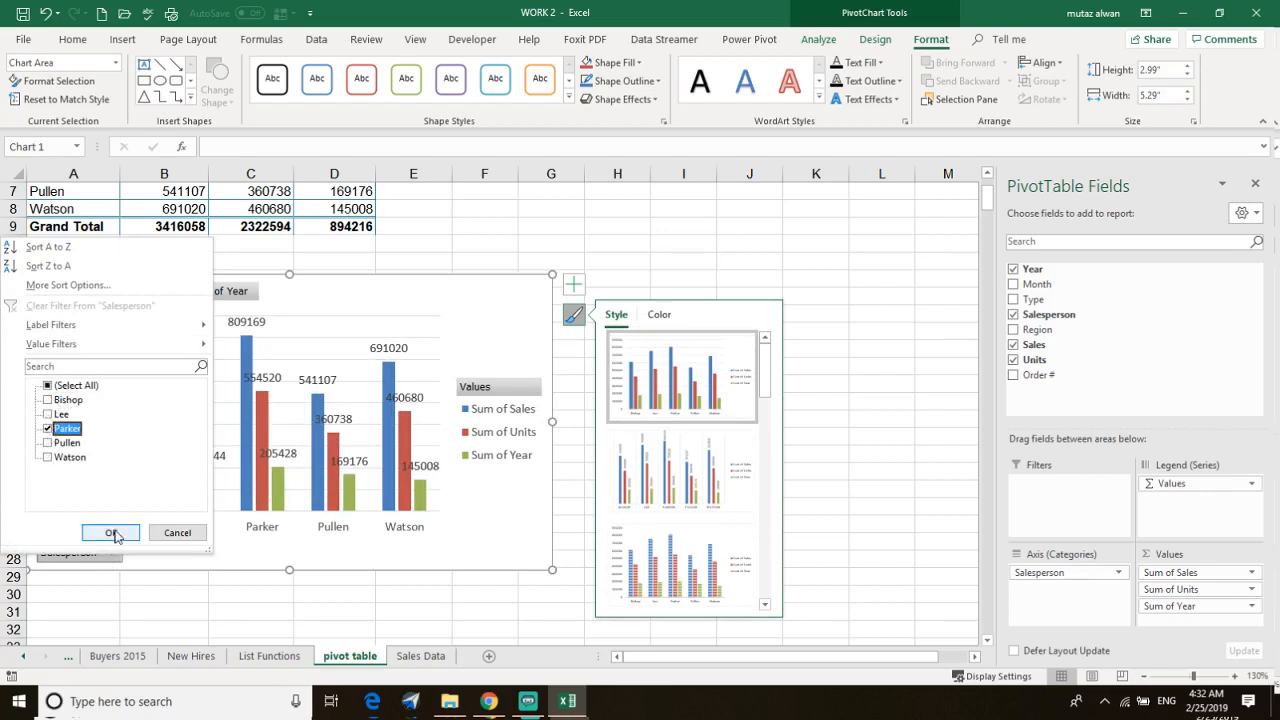
{"action": "left_click", "coordinate": [48, 413]}
{"action": "left_click", "coordinate": [101, 532]}
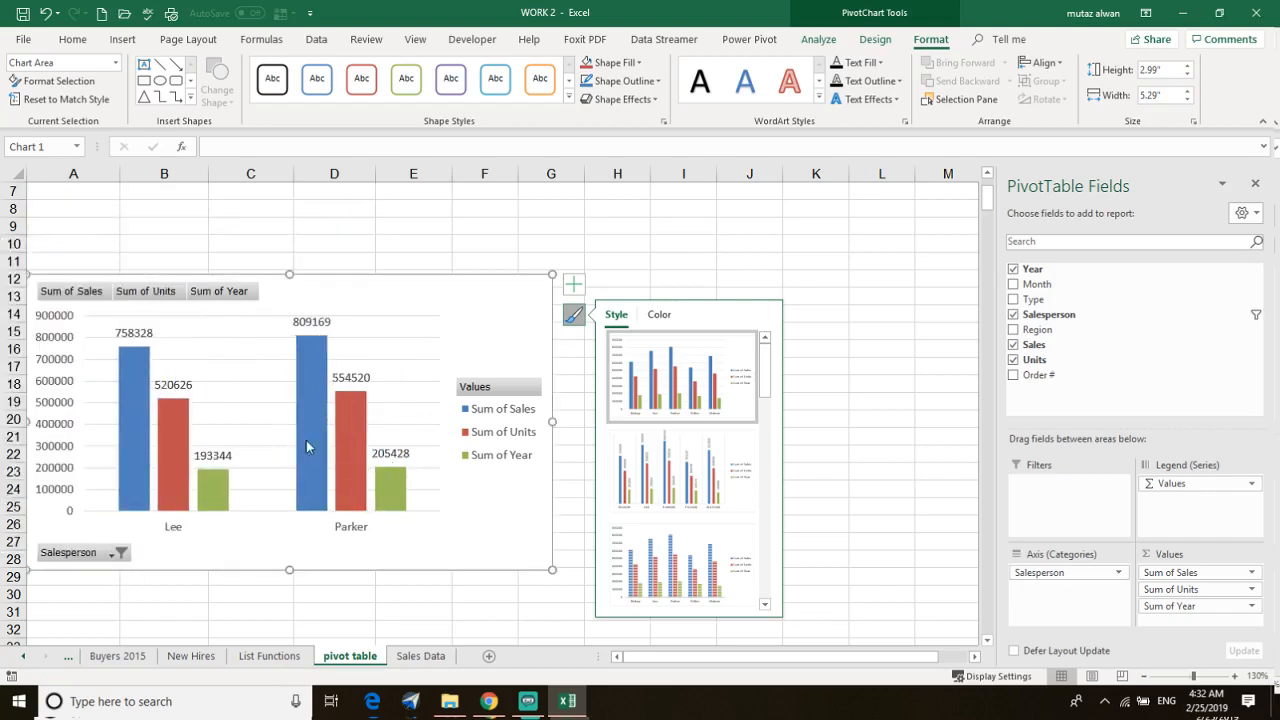
Step: Add the Type field to the PivotTable as a report filter and check its field options without changing them
{"action": "scroll", "coordinate": [306, 414], "scroll_direction": "up", "scroll_amount": 2}
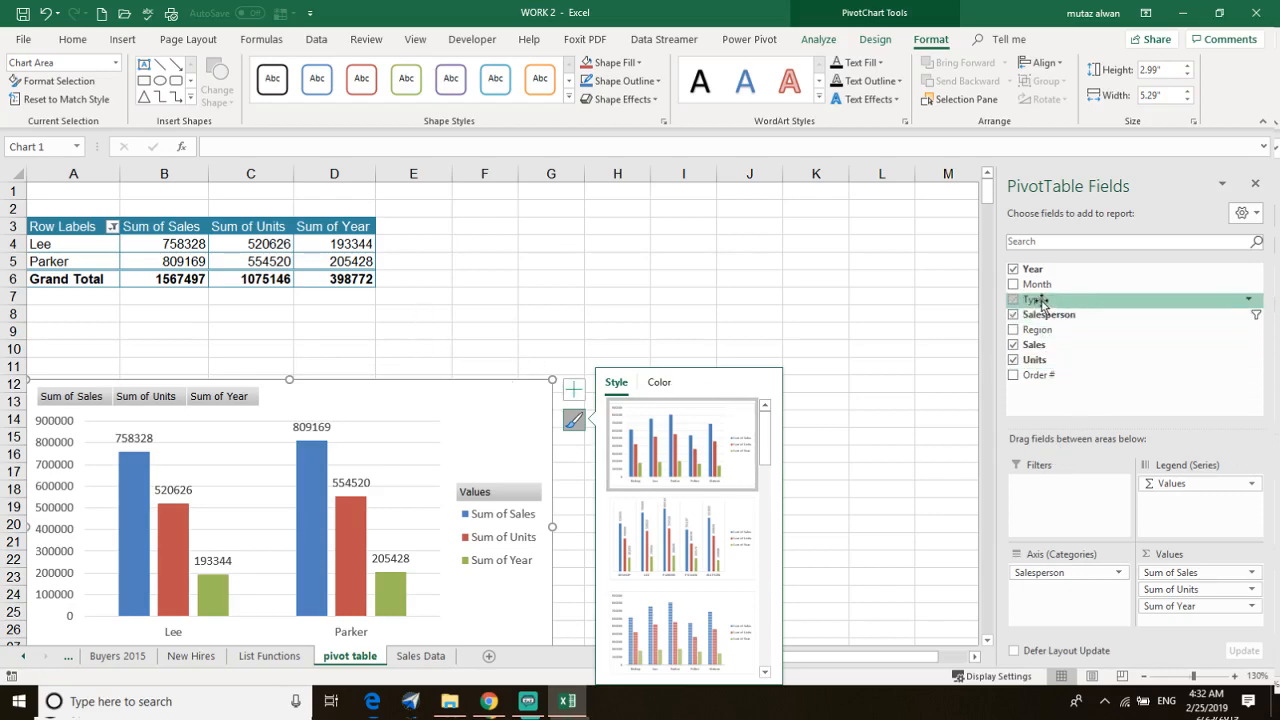
{"action": "left_click_drag", "start_coordinate": [1040, 302], "coordinate": [1054, 492]}
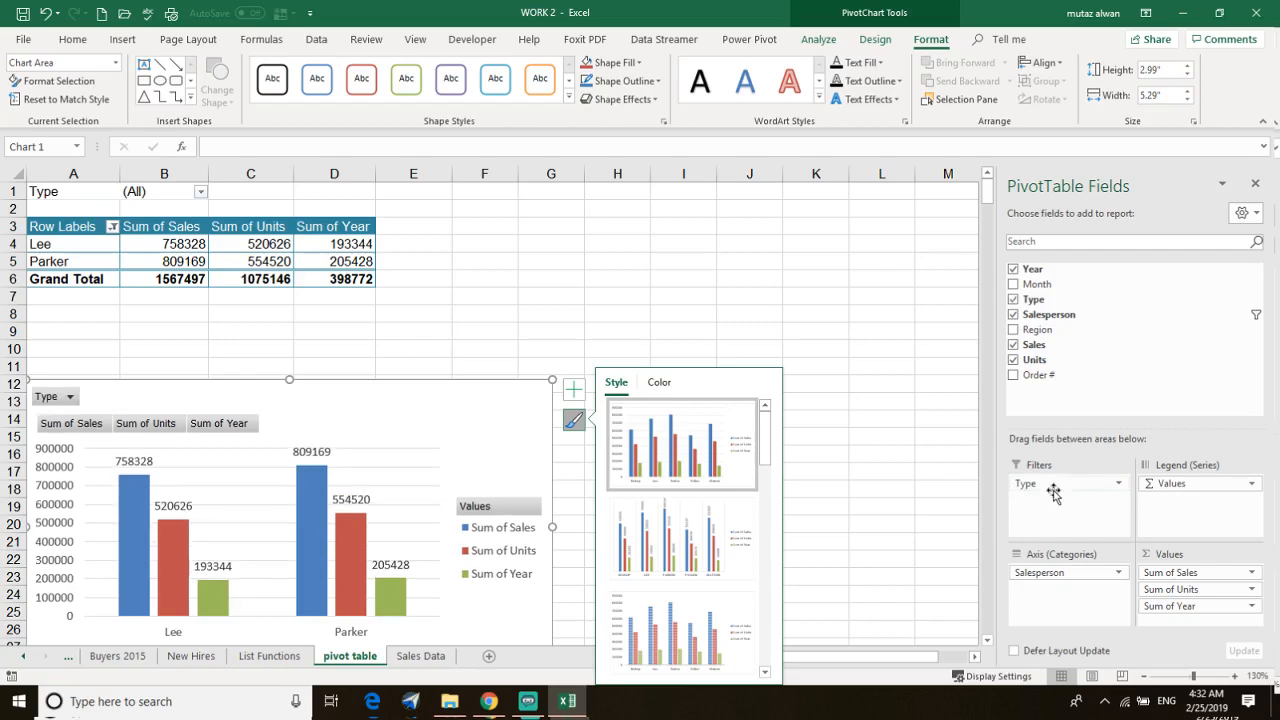
{"action": "left_click", "coordinate": [616, 311]}
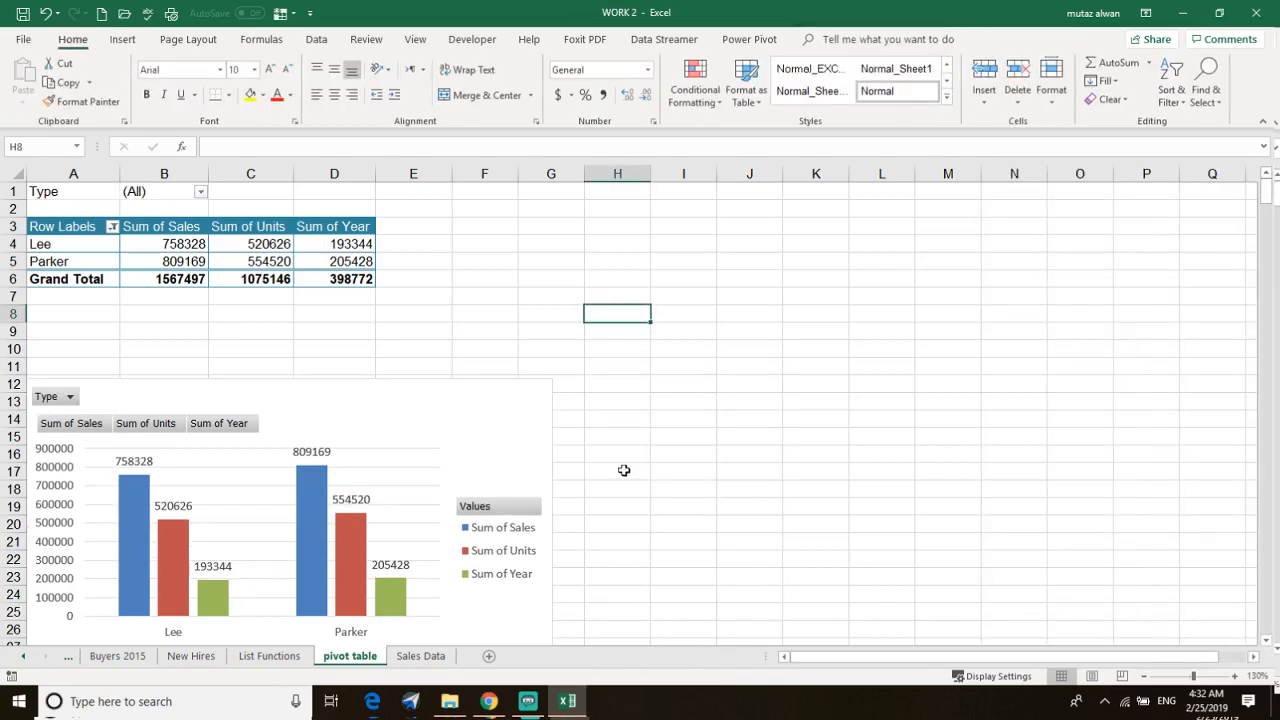
{"action": "left_click", "coordinate": [253, 262]}
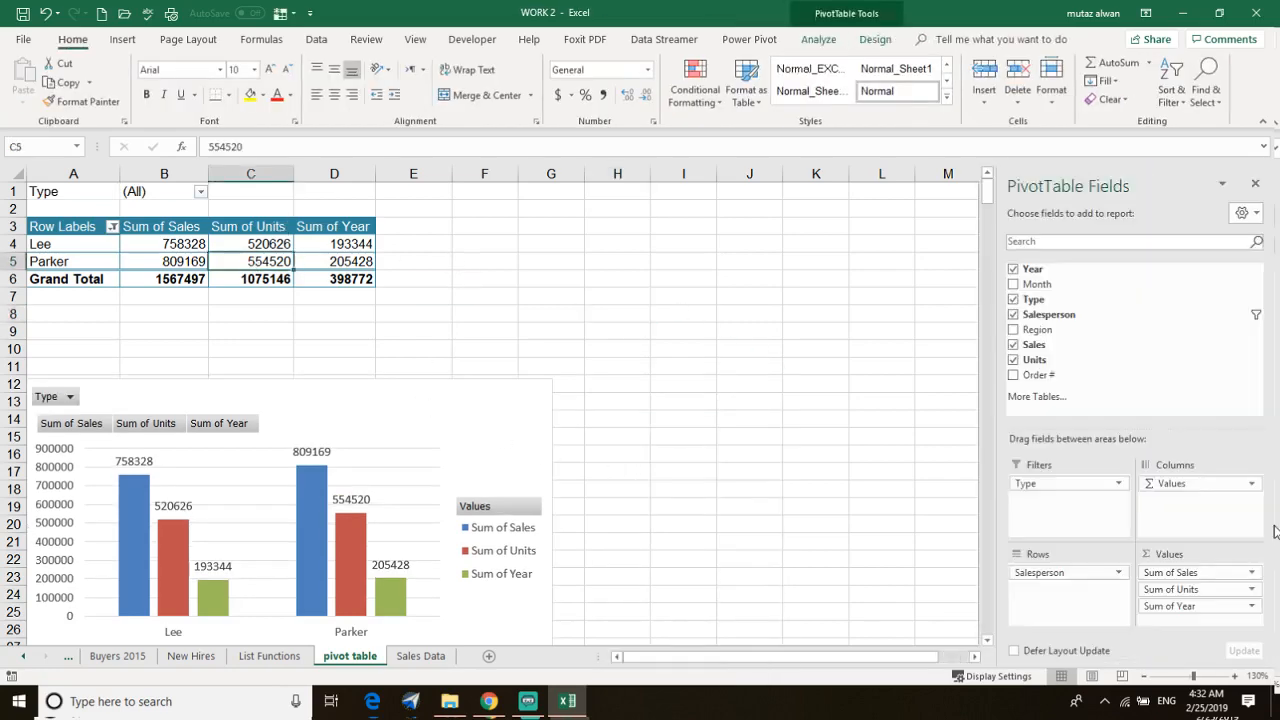
{"action": "left_click", "coordinate": [1119, 484]}
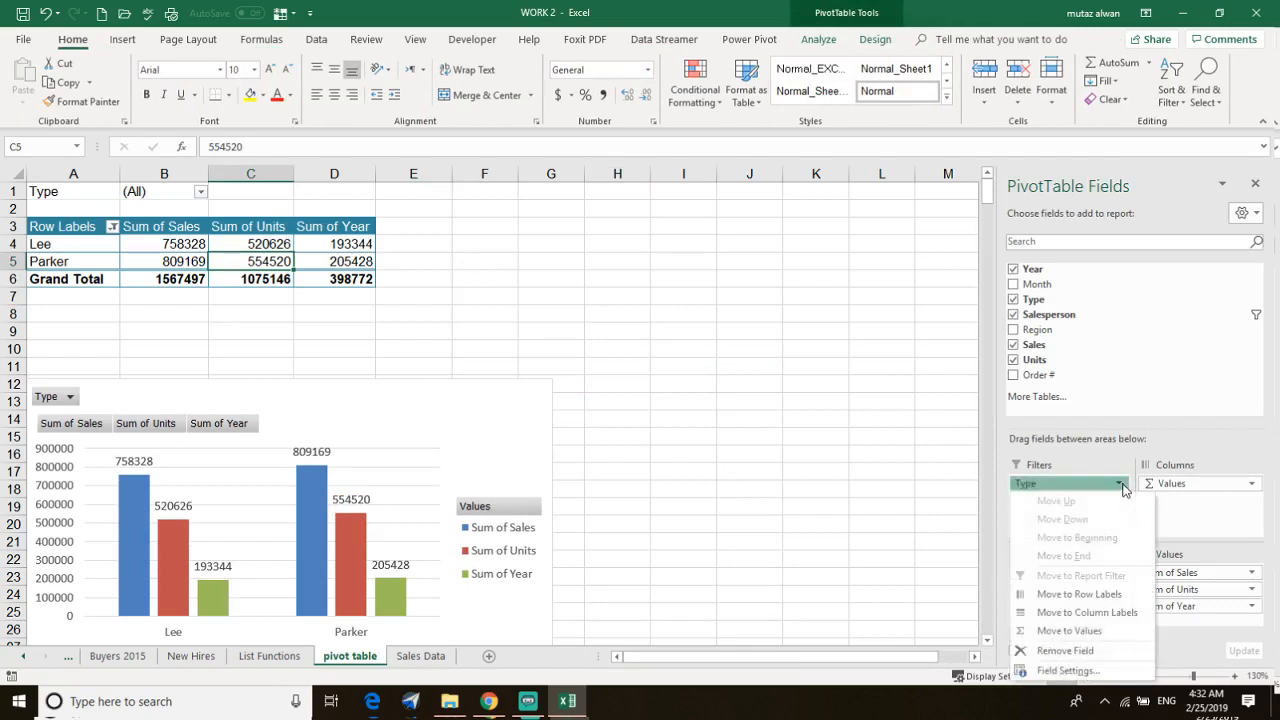
{"action": "left_click", "coordinate": [880, 437]}
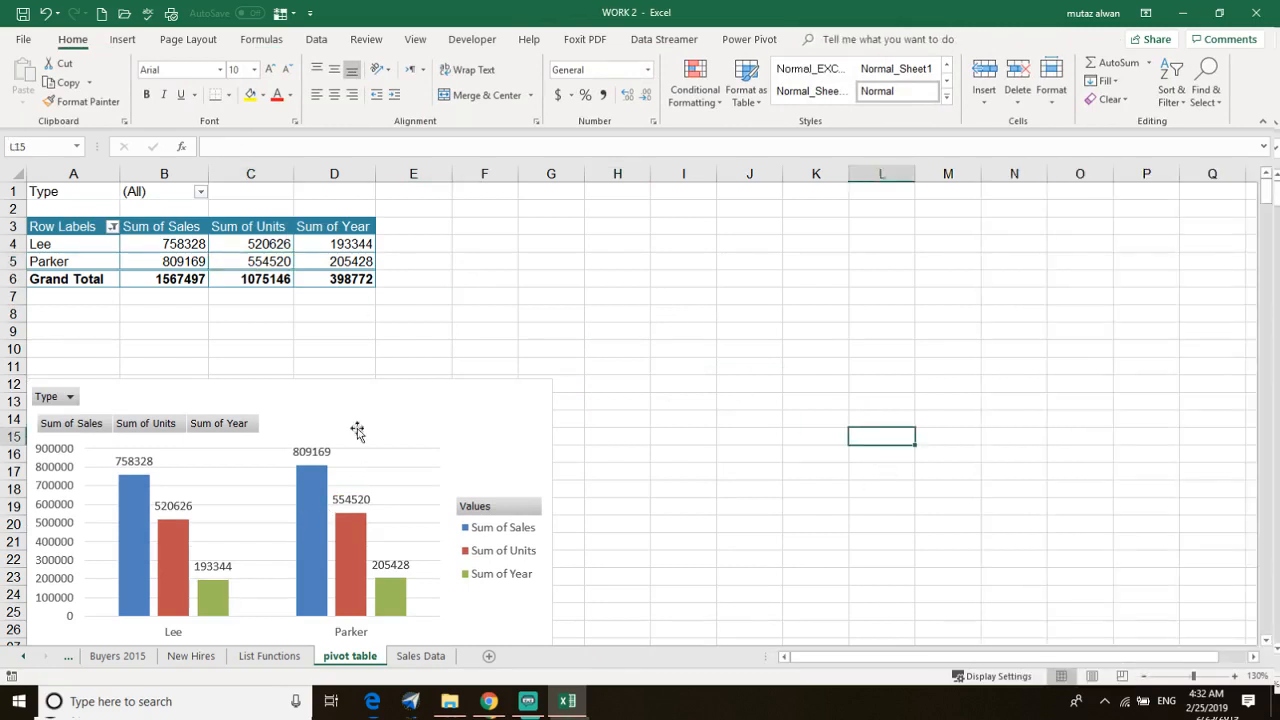
{"action": "left_click", "coordinate": [250, 261]}
{"action": "scroll", "coordinate": [257, 461], "scroll_direction": "down", "scroll_amount": 2}
{"action": "scroll", "coordinate": [257, 455], "scroll_direction": "up", "scroll_amount": 2}
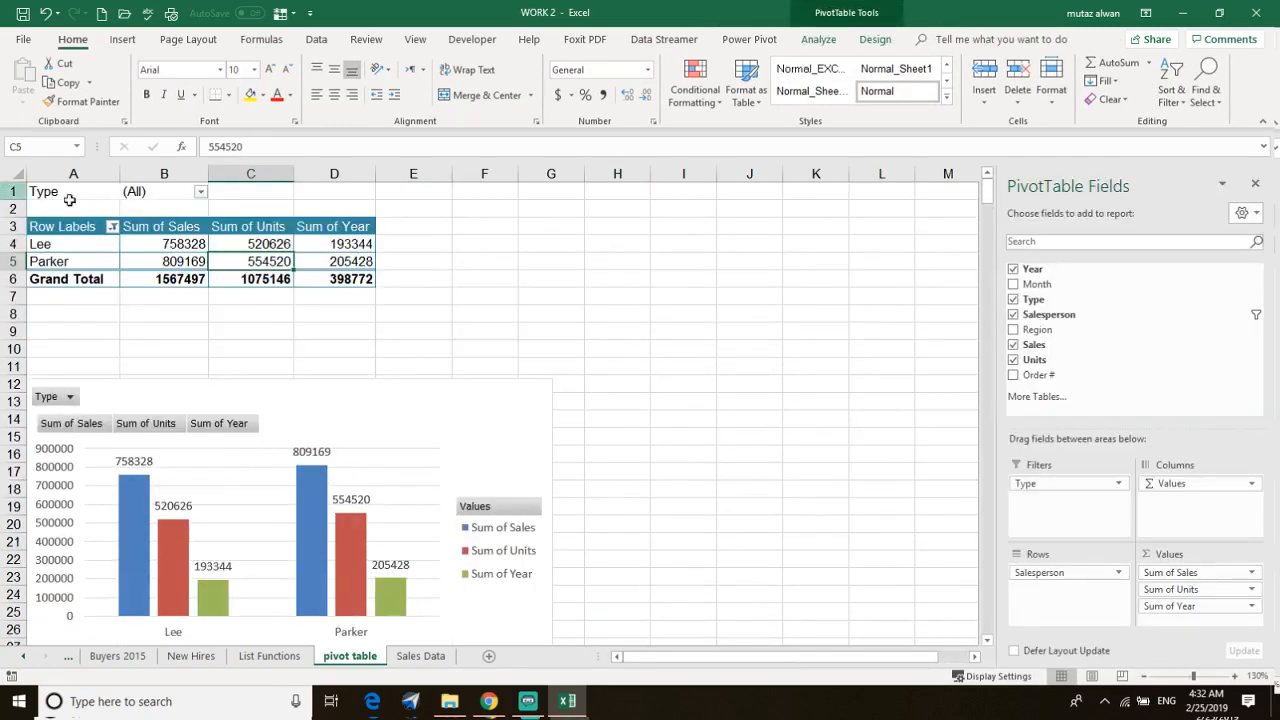
Step: Filter the PivotTable by Type to show only Frozen Yogurt
{"action": "left_click", "coordinate": [201, 191]}
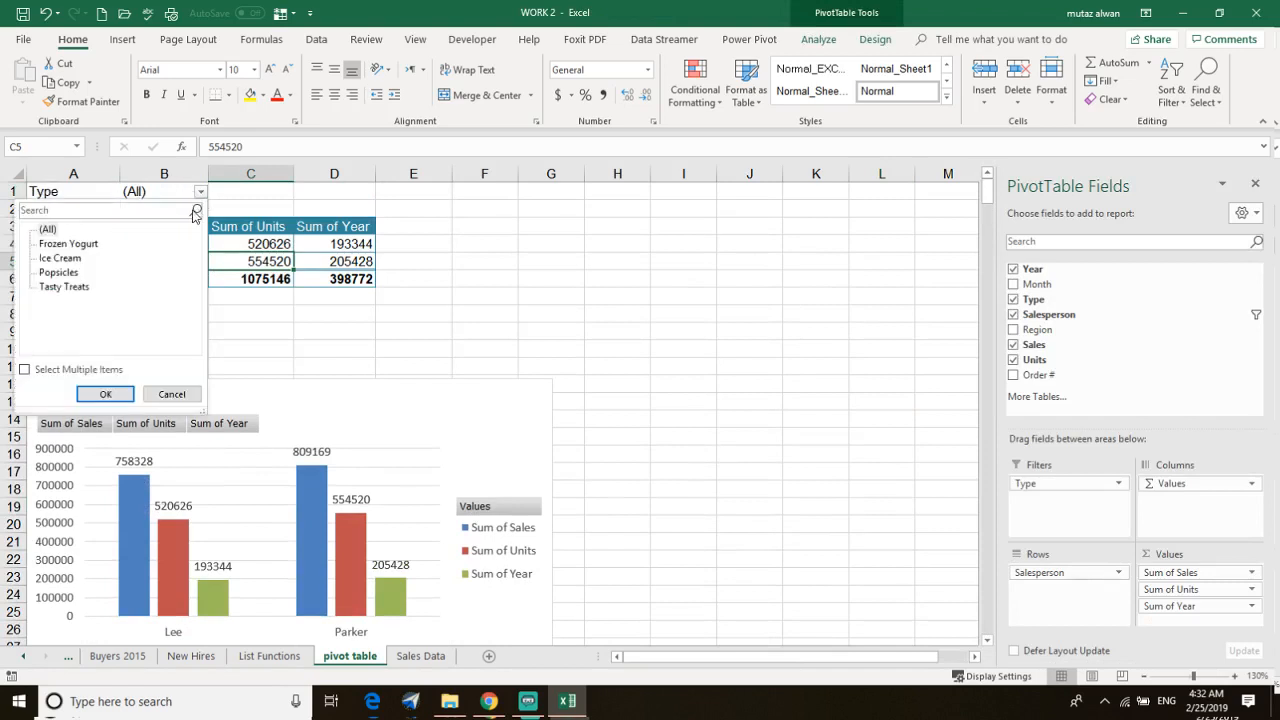
{"action": "left_click", "coordinate": [77, 246]}
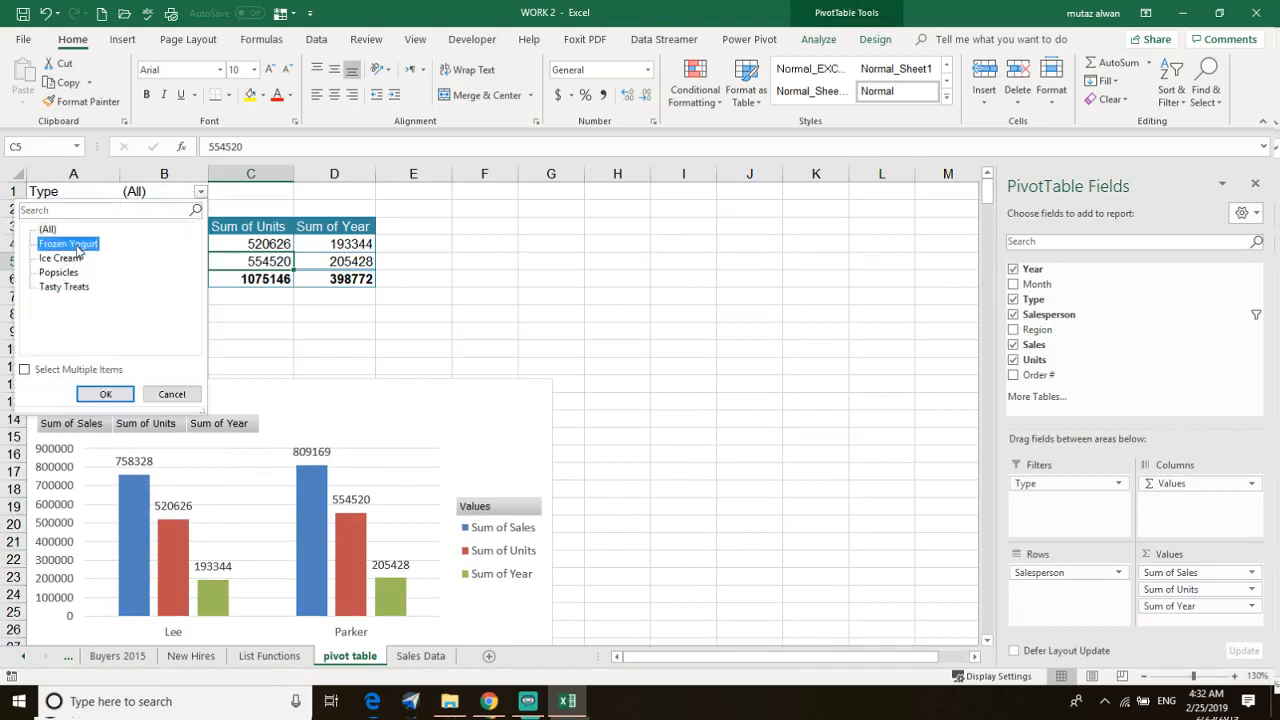
{"action": "left_click", "coordinate": [97, 396]}
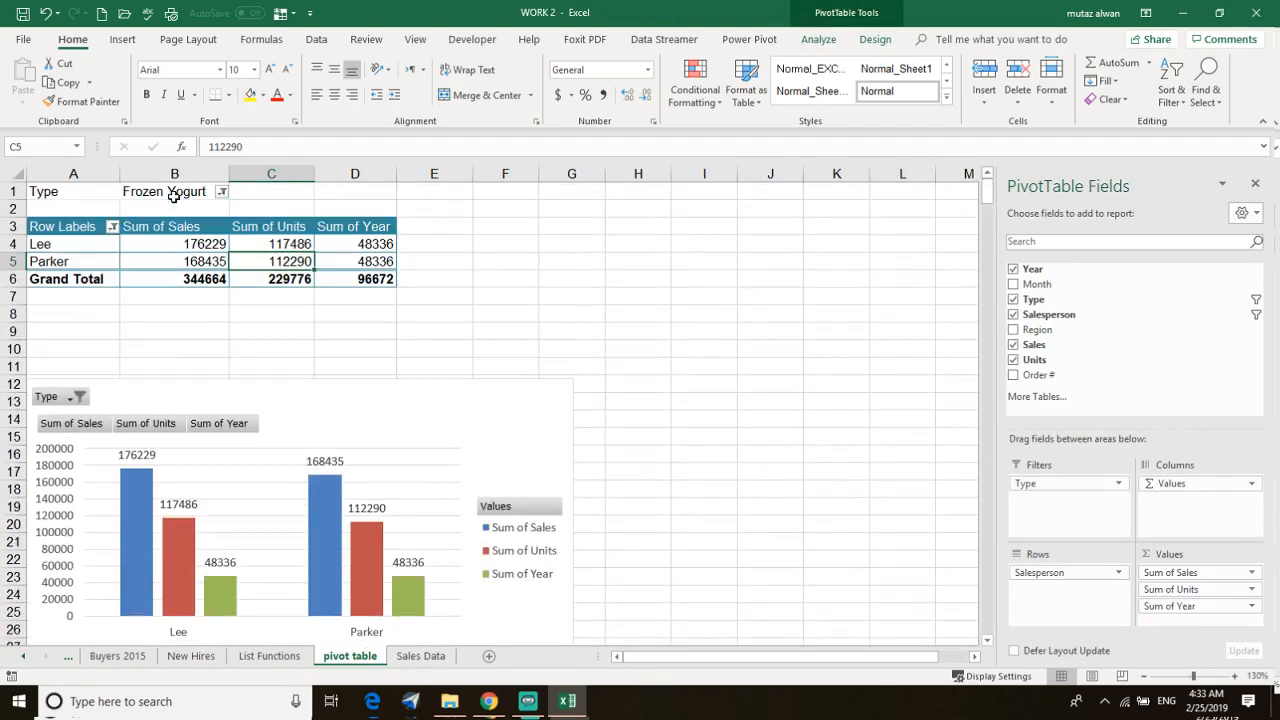
Step: Change the Type report filter to allow multiple items and show only Ice Cream and Popsicles
{"action": "left_click", "coordinate": [221, 192]}
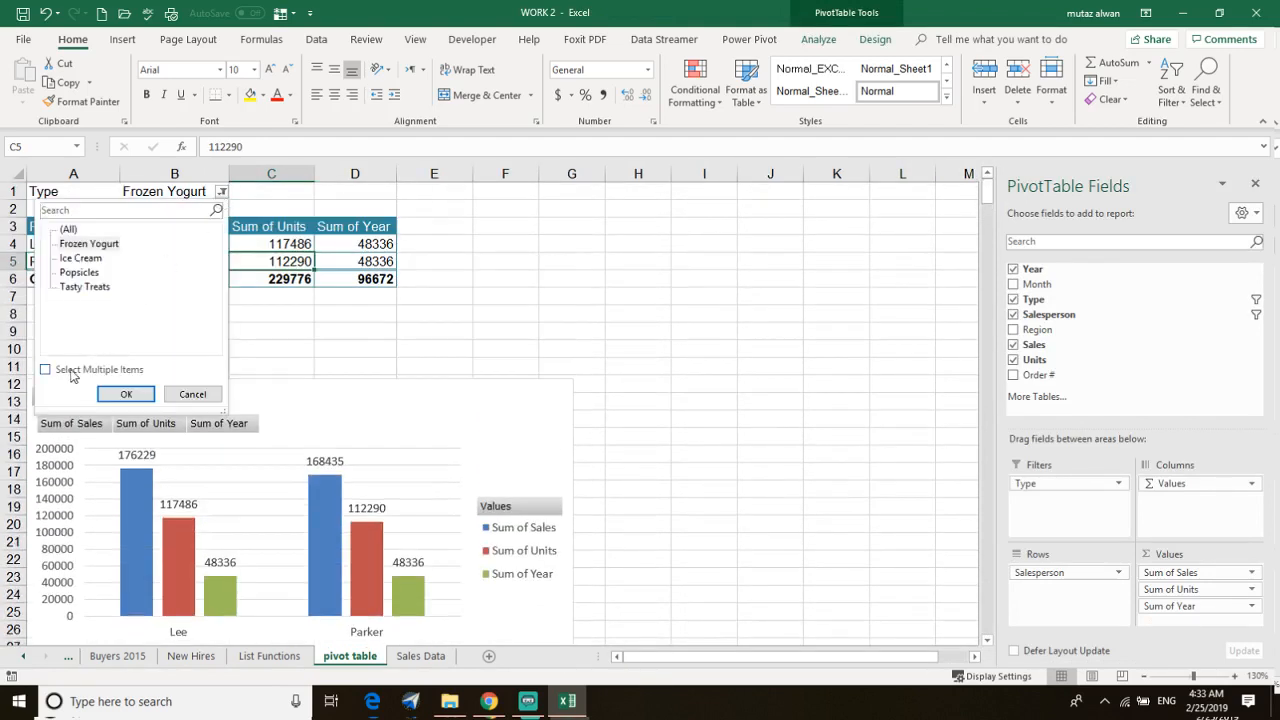
{"action": "left_click", "coordinate": [78, 273]}
{"action": "left_click", "coordinate": [89, 261]}
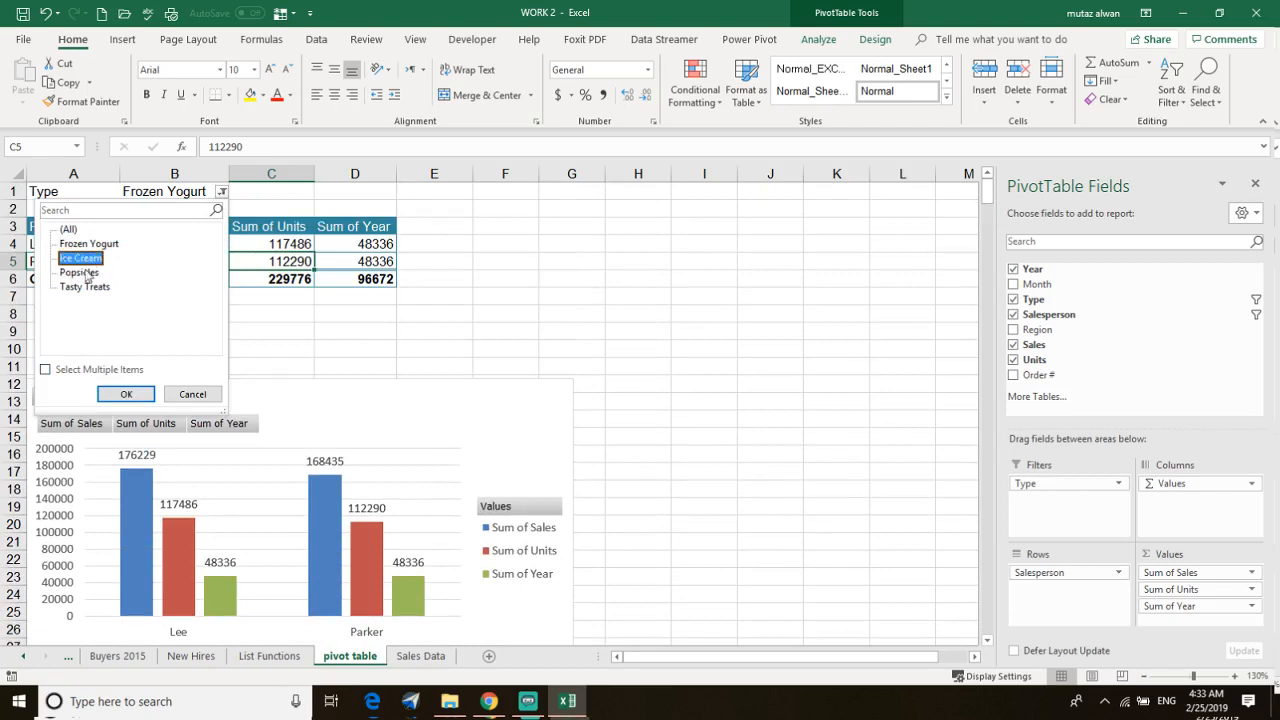
{"action": "left_click", "coordinate": [45, 370]}
{"action": "left_click", "coordinate": [73, 272]}
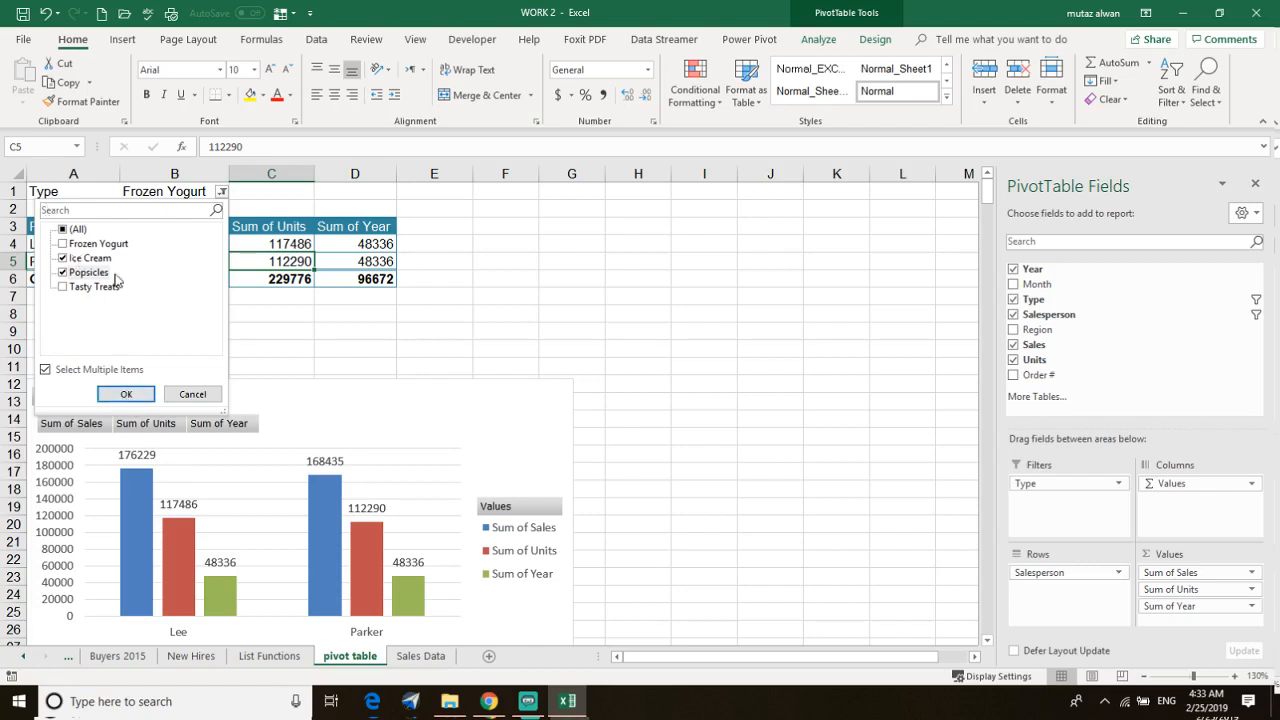
{"action": "left_click", "coordinate": [127, 394]}
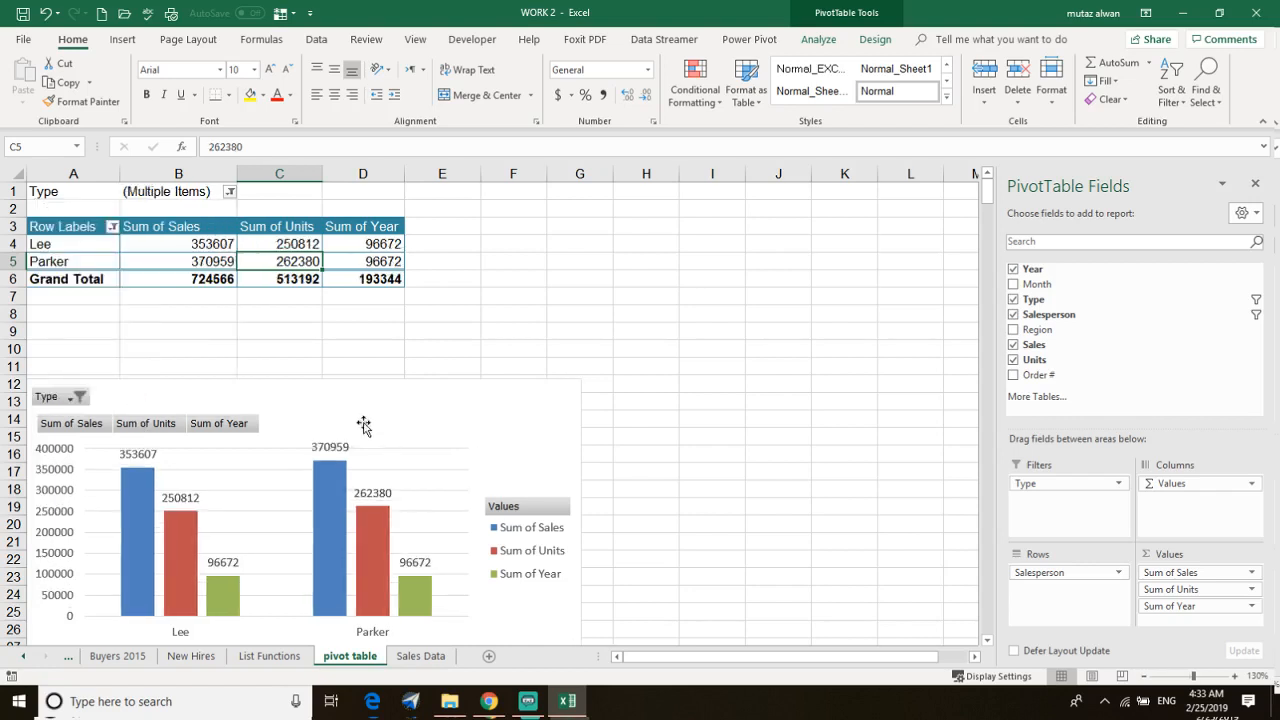
Step: Examine the filtered PivotChart against the PivotTable, checking its Sum of Year, Sum of Units and Sum of Sales field buttons
{"action": "scroll", "coordinate": [340, 425], "scroll_direction": "down", "scroll_amount": 4}
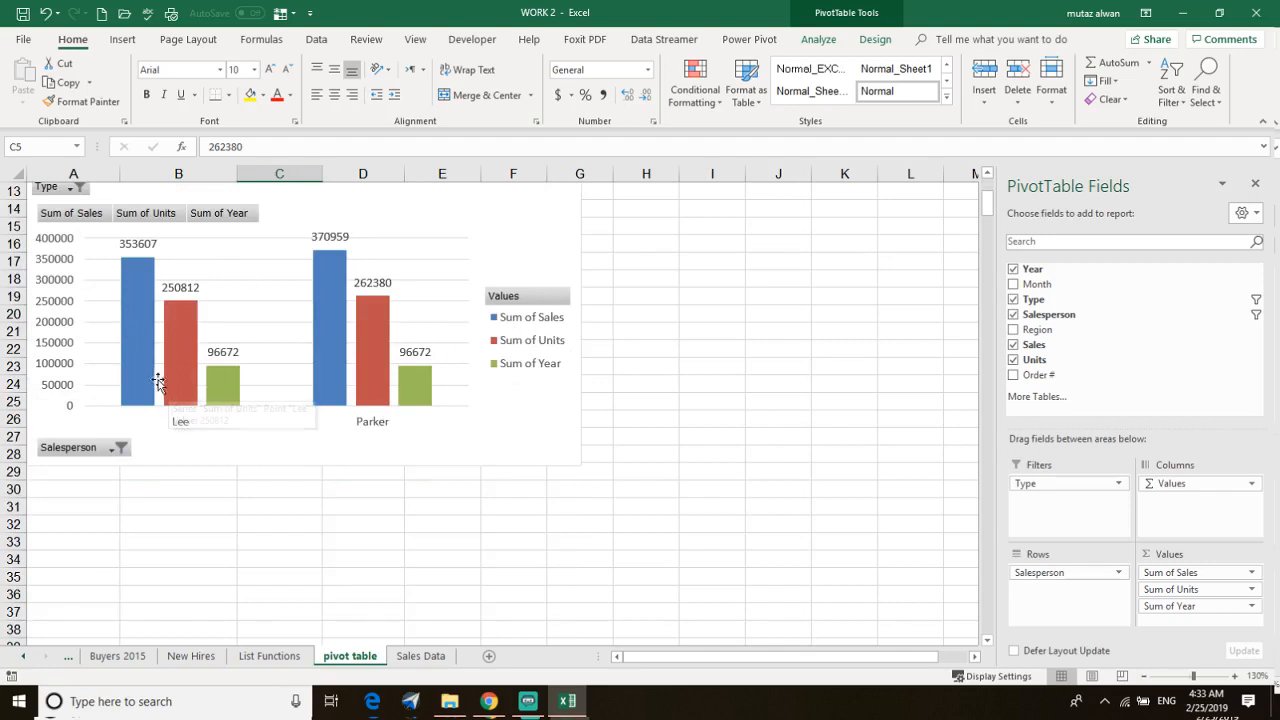
{"action": "scroll", "coordinate": [276, 384], "scroll_direction": "up", "scroll_amount": 2}
{"action": "scroll", "coordinate": [312, 410], "scroll_direction": "up", "scroll_amount": 2}
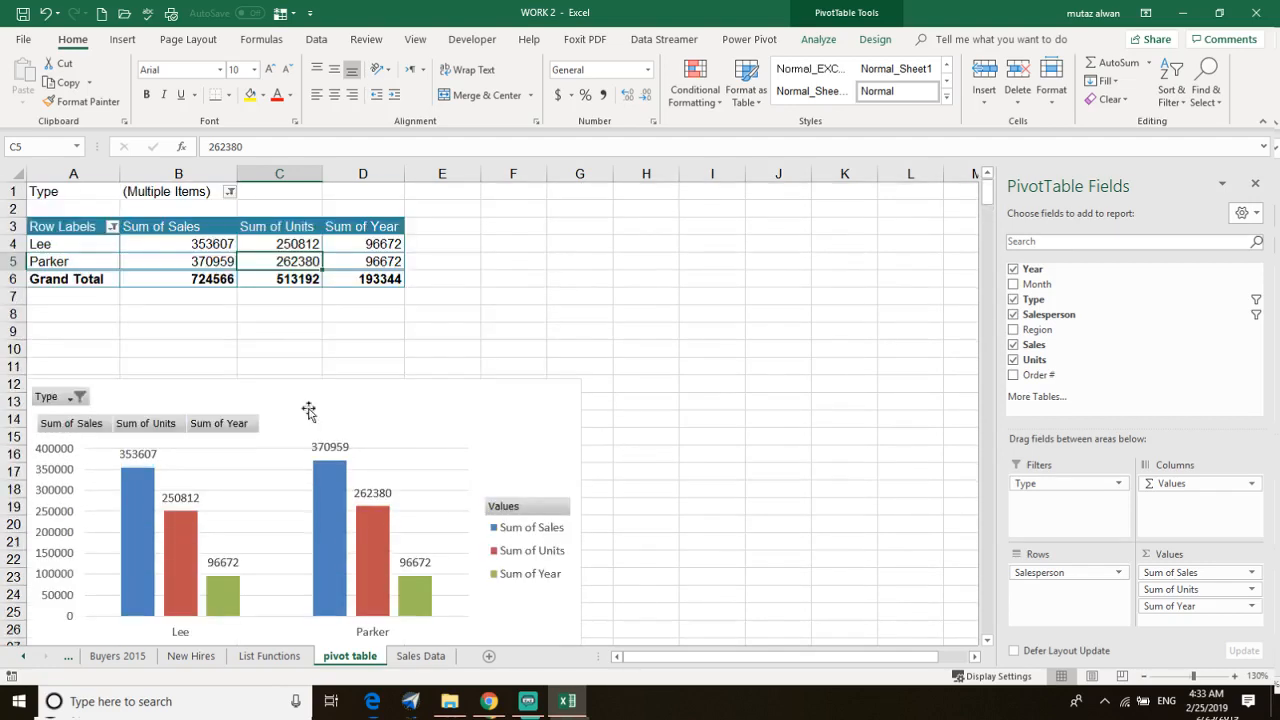
{"action": "scroll", "coordinate": [279, 503], "scroll_direction": "down", "scroll_amount": 1}
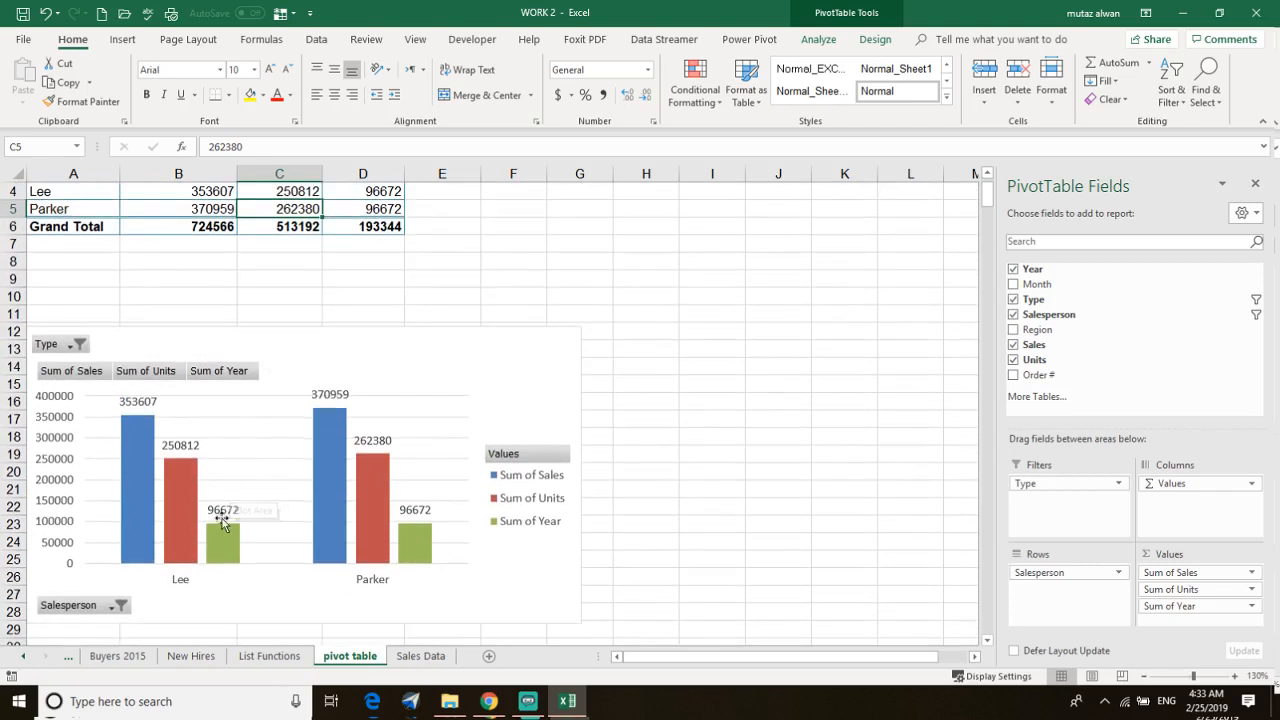
{"action": "left_click", "coordinate": [225, 372]}
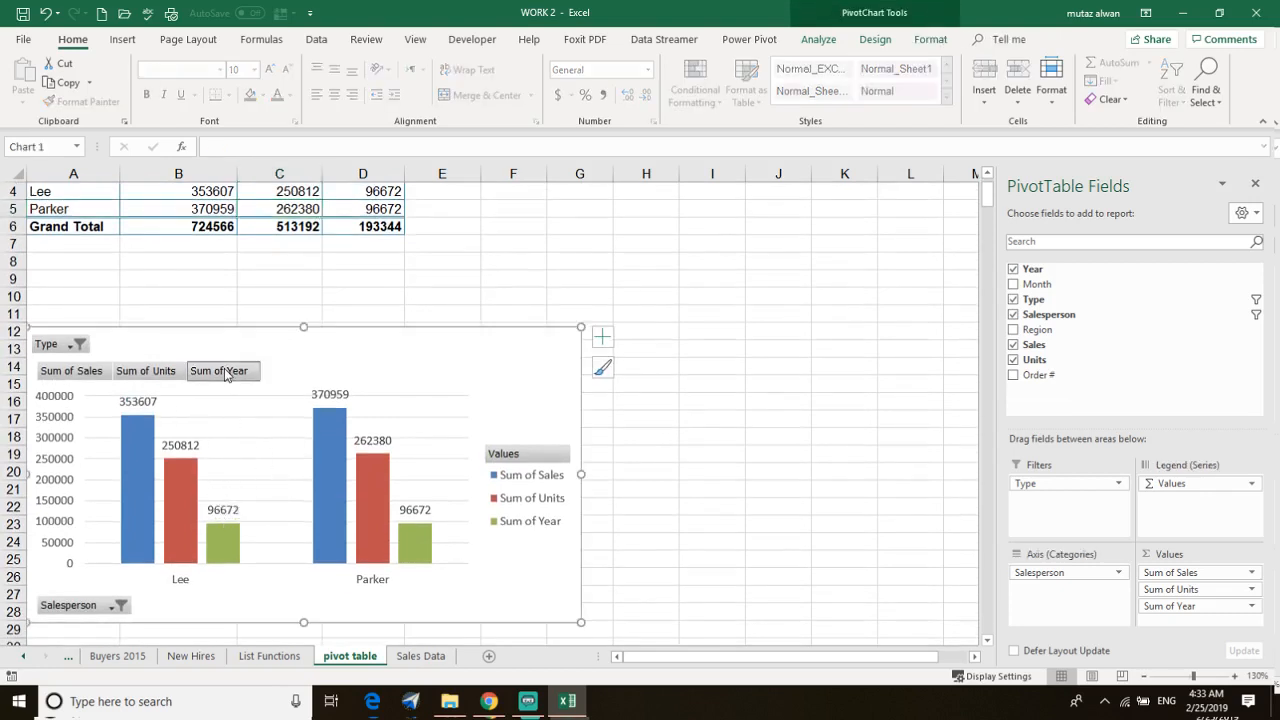
{"action": "left_click", "coordinate": [147, 376]}
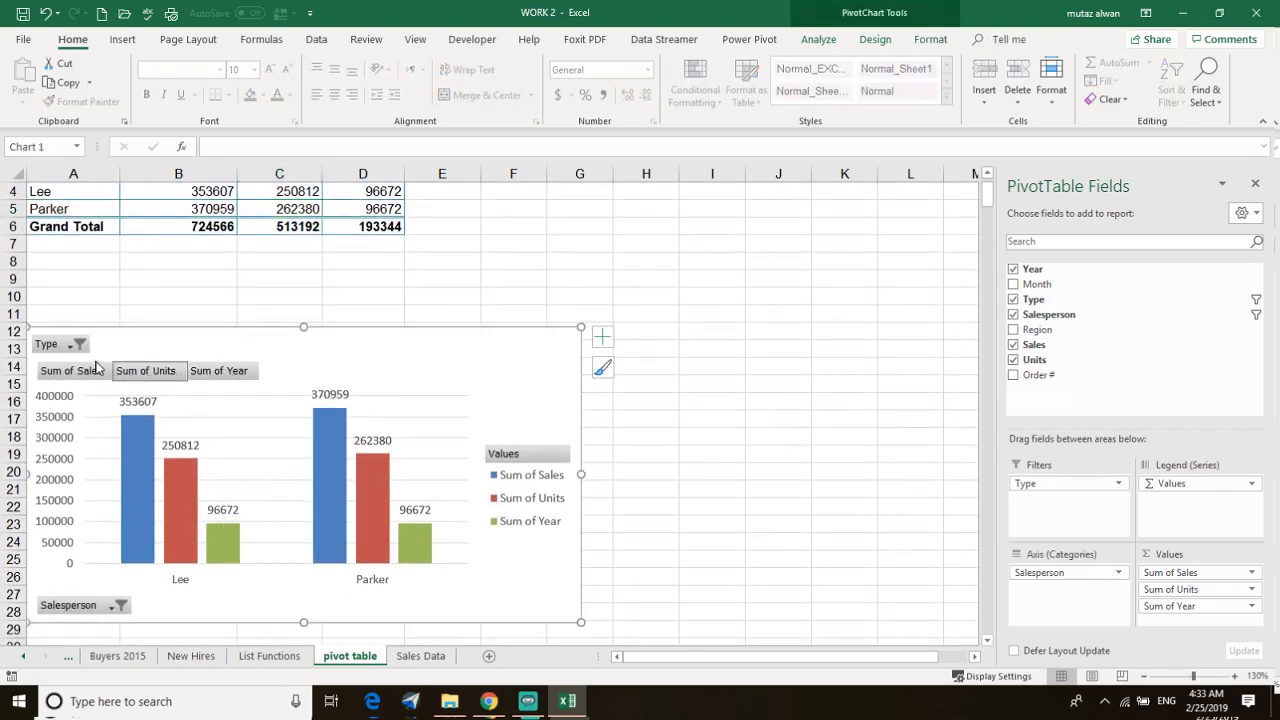
{"action": "left_click", "coordinate": [99, 371]}
{"action": "scroll", "coordinate": [211, 340], "scroll_direction": "up", "scroll_amount": 1}
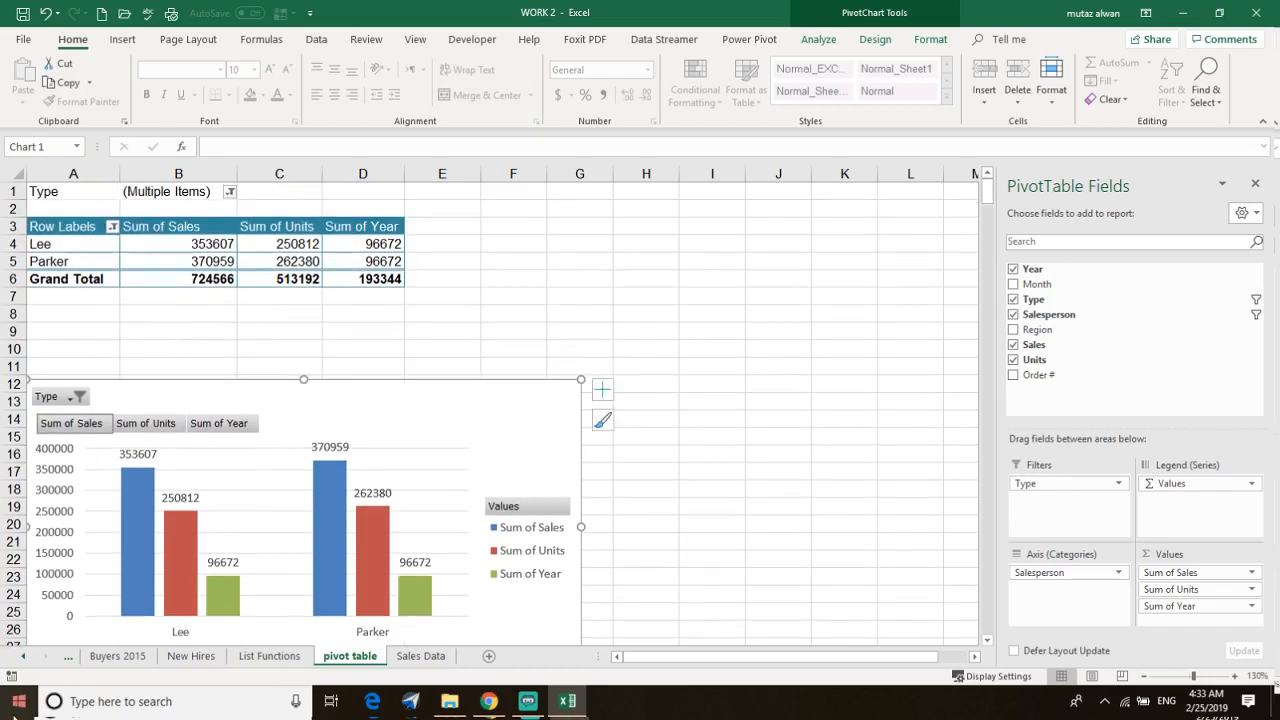
Step: Move the PivotChart slightly upward beneath the PivotTable
{"action": "left_click", "coordinate": [620, 349]}
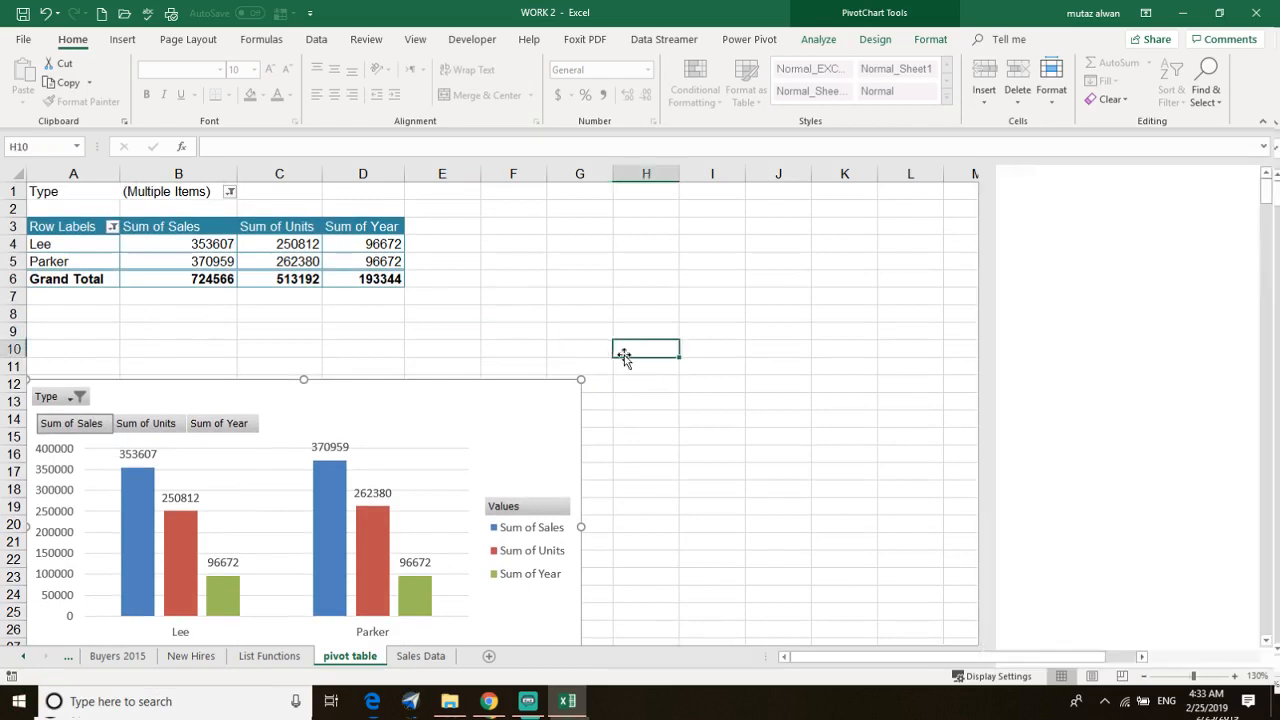
{"action": "left_click", "coordinate": [345, 334]}
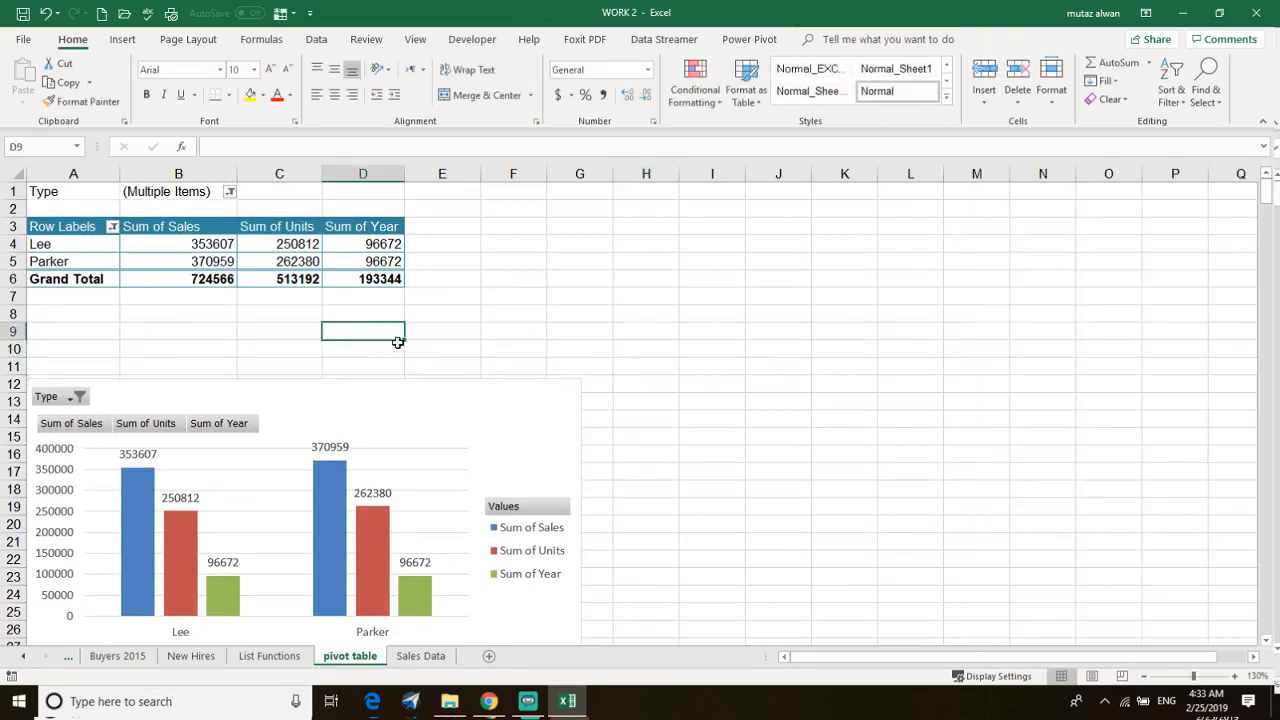
{"action": "left_click", "coordinate": [127, 352]}
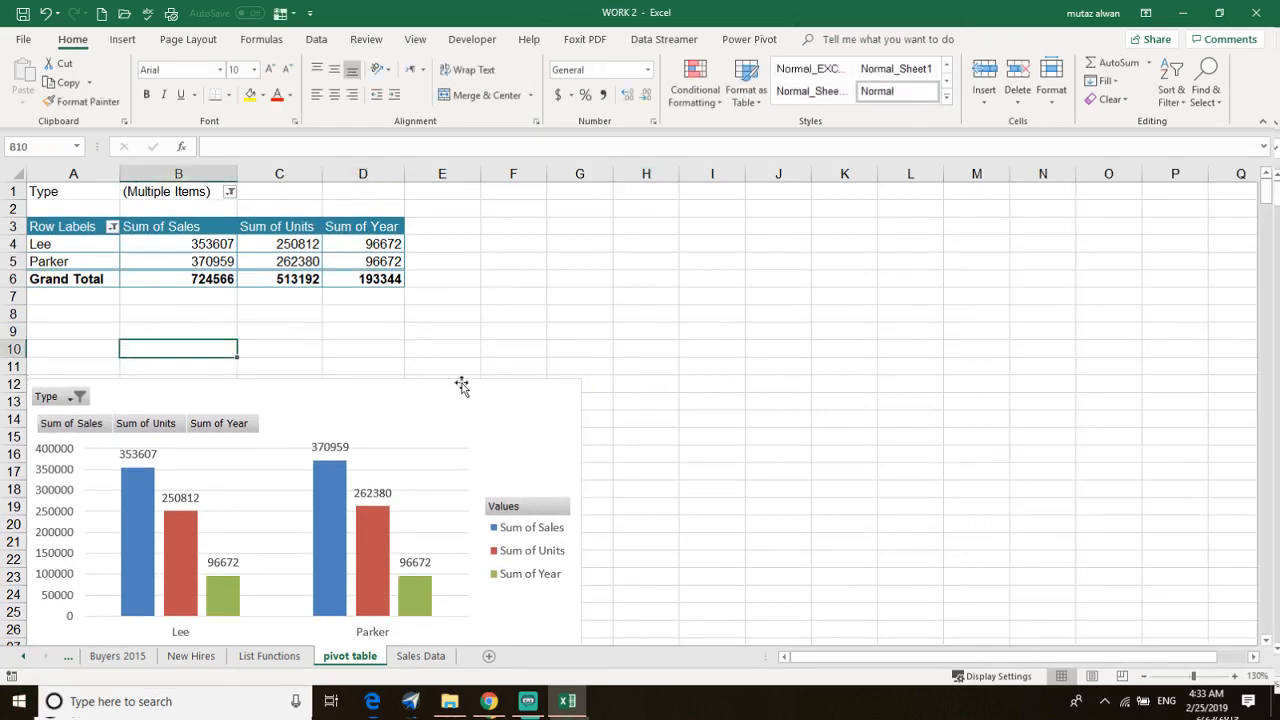
{"action": "left_click_drag", "start_coordinate": [531, 396], "coordinate": [526, 390]}
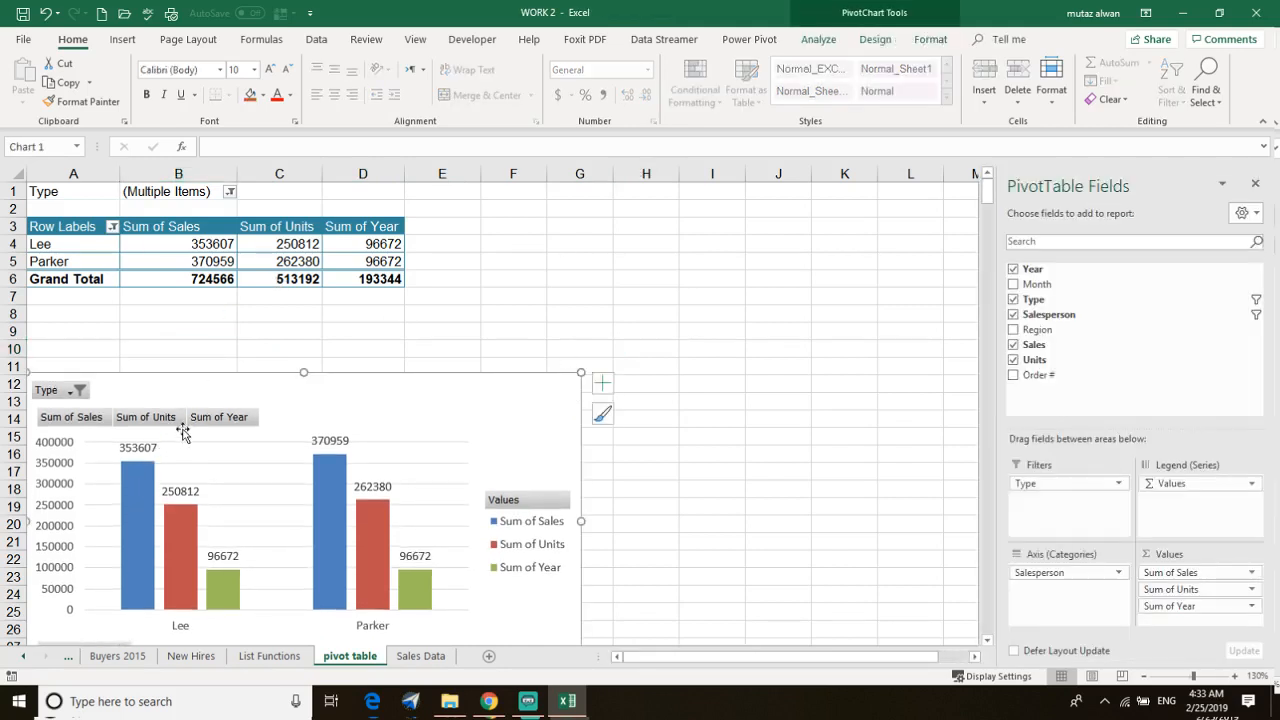
Step: Remove the Type field from the PivotTable's report filters
{"action": "left_click", "coordinate": [224, 262]}
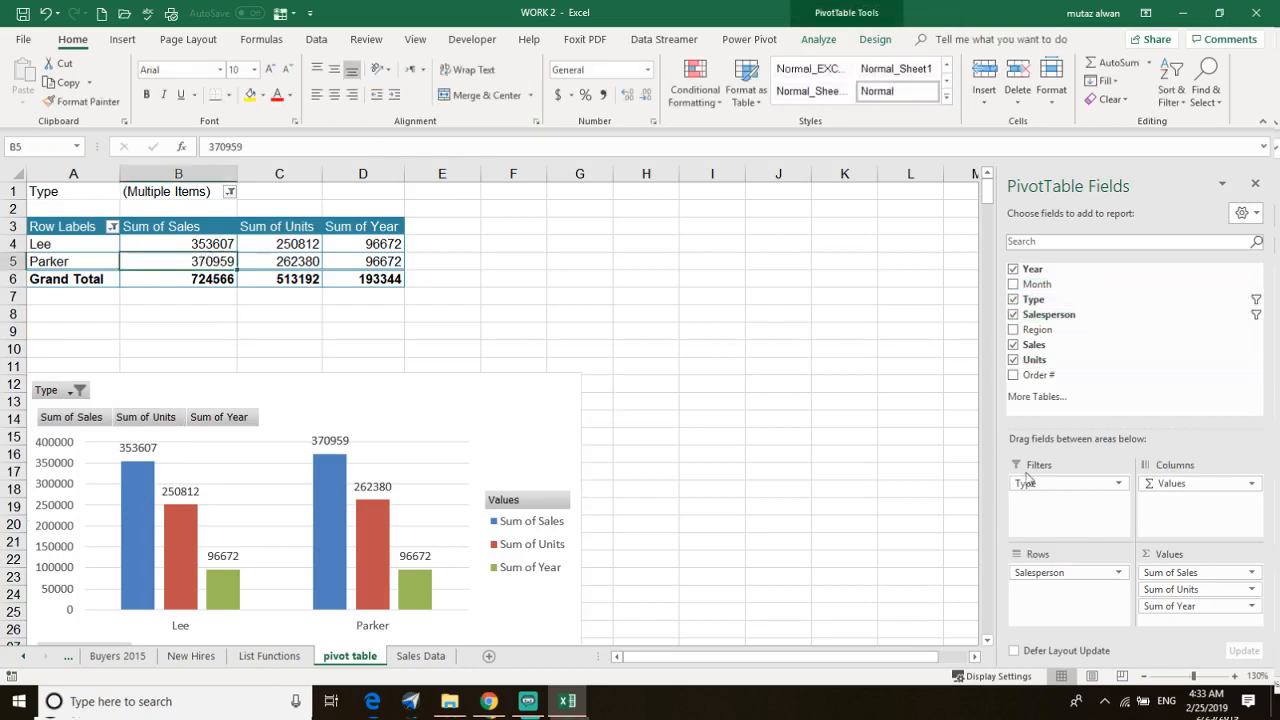
{"action": "left_click_drag", "start_coordinate": [1070, 487], "coordinate": [1027, 337]}
{"action": "scroll", "coordinate": [591, 391], "scroll_direction": "down", "scroll_amount": 1}
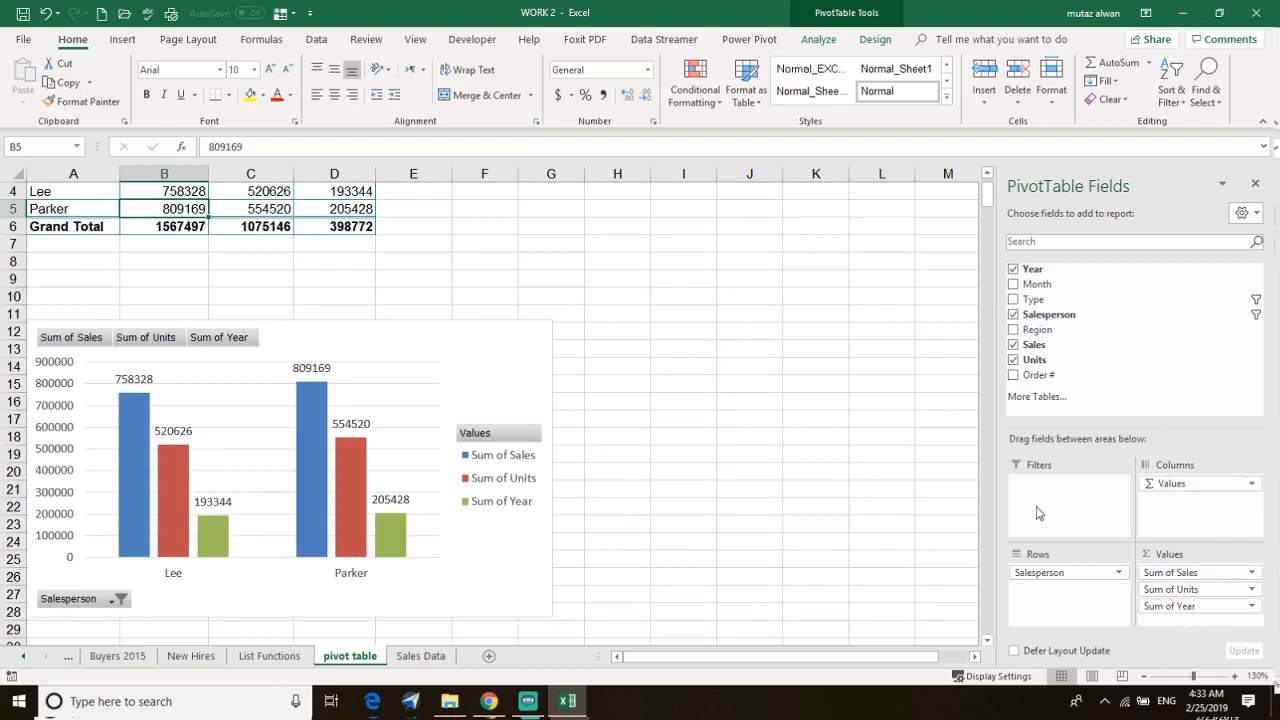
{"action": "scroll", "coordinate": [255, 246], "scroll_direction": "up", "scroll_amount": 1}
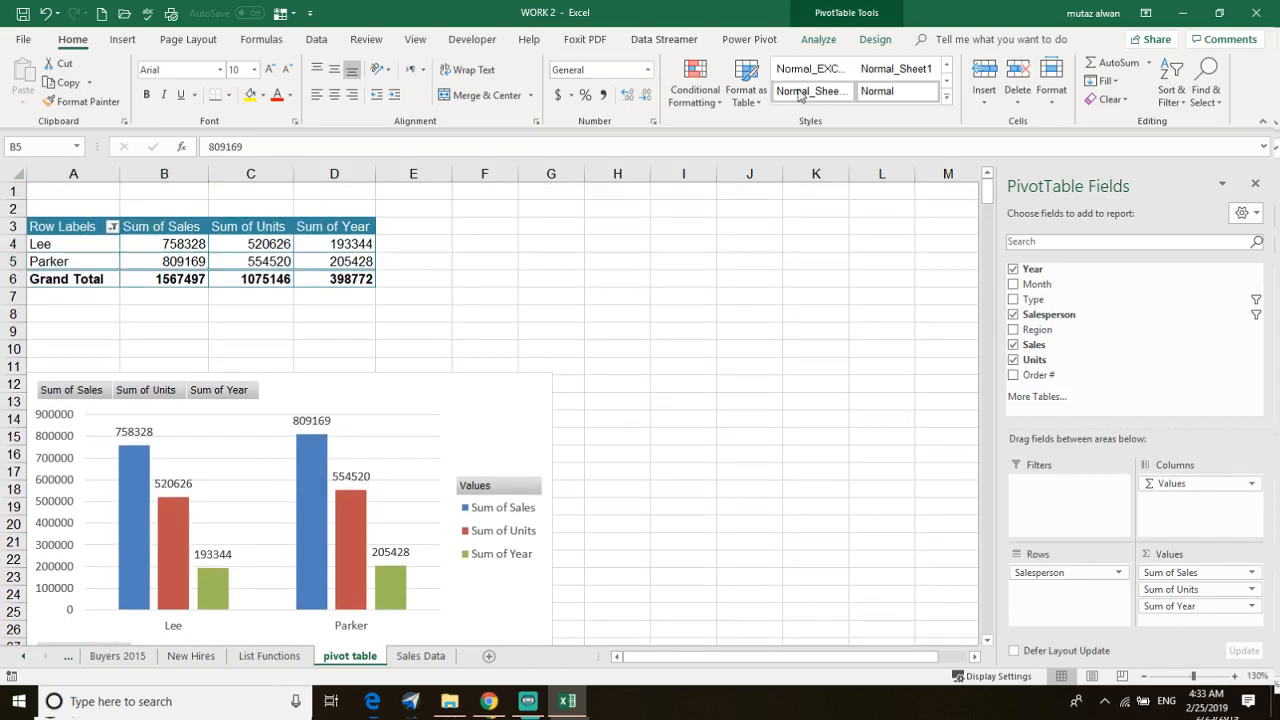
Step: Insert a slicer for the Region field and place it in the empty area around columns I to K, clear of the chart
{"action": "left_click", "coordinate": [257, 258]}
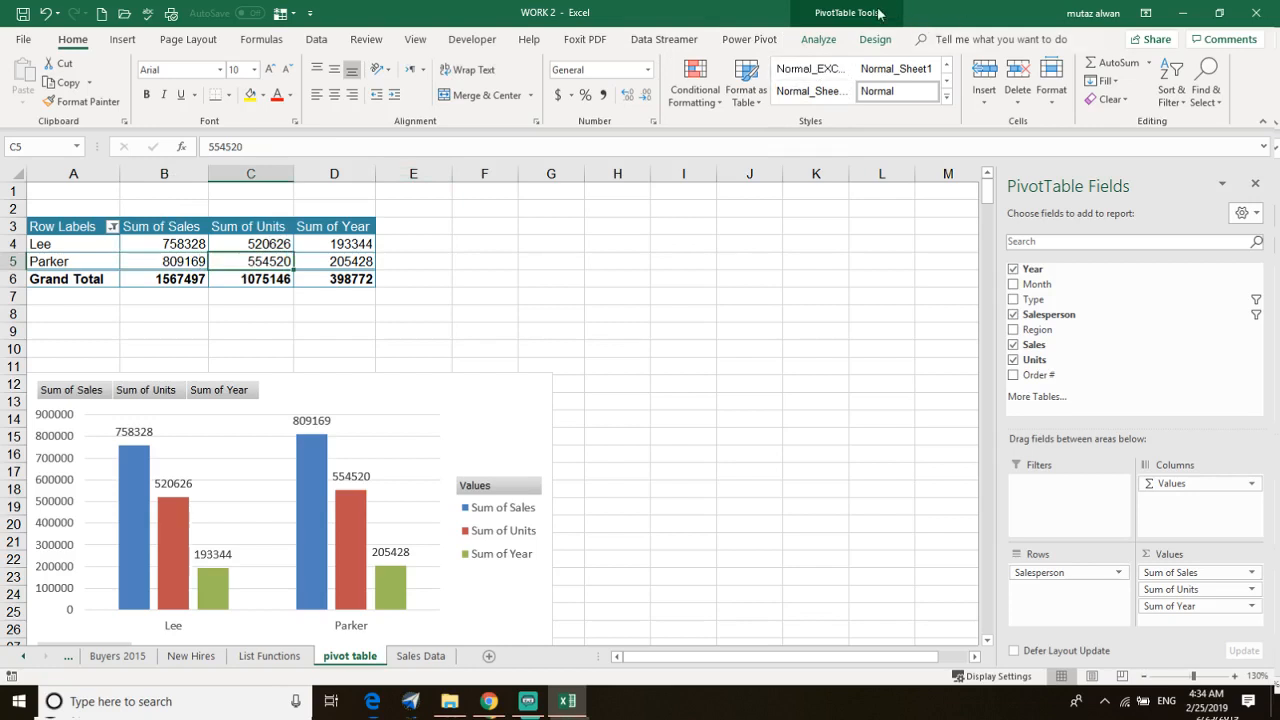
{"action": "left_click", "coordinate": [818, 42]}
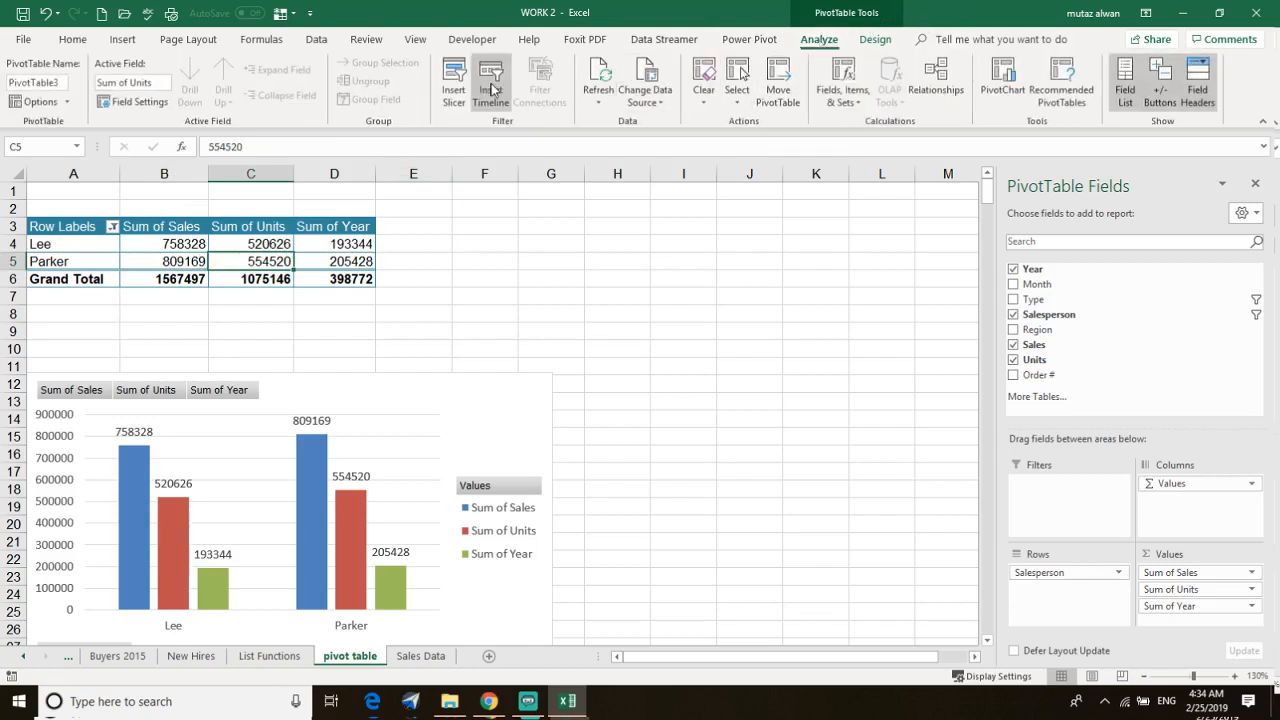
{"action": "left_click", "coordinate": [458, 82]}
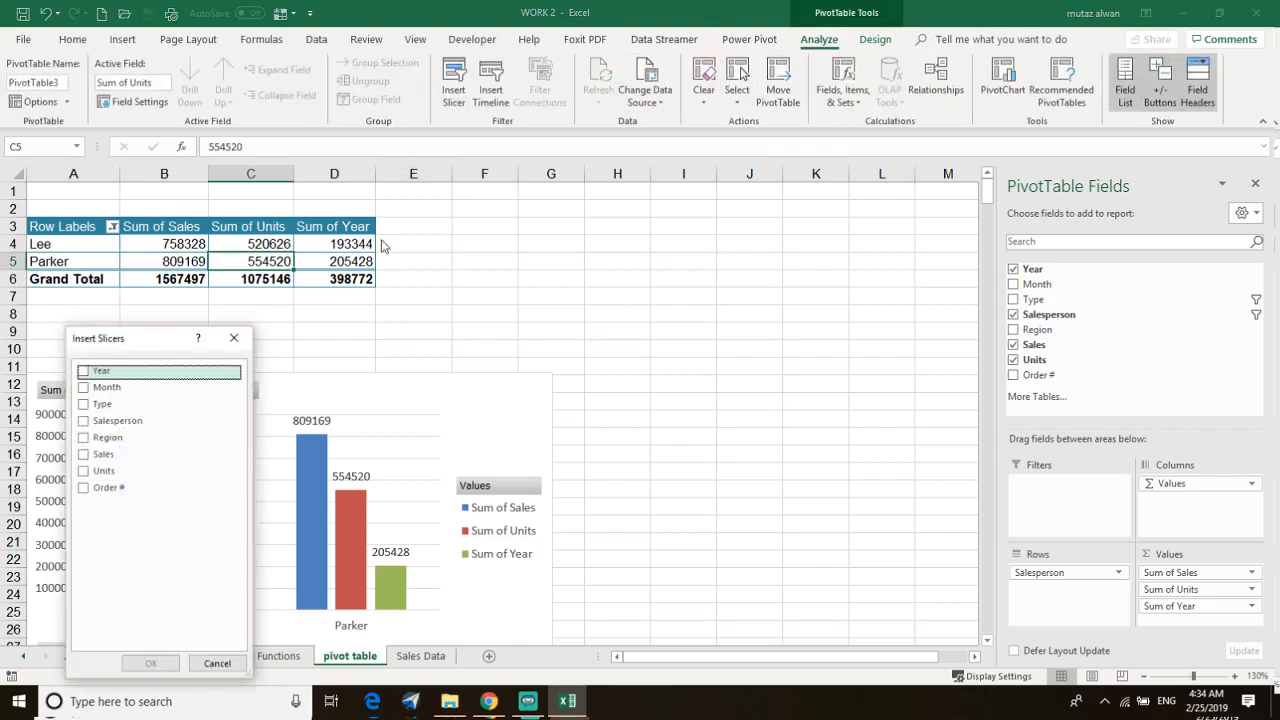
{"action": "left_click_drag", "start_coordinate": [133, 345], "coordinate": [695, 208]}
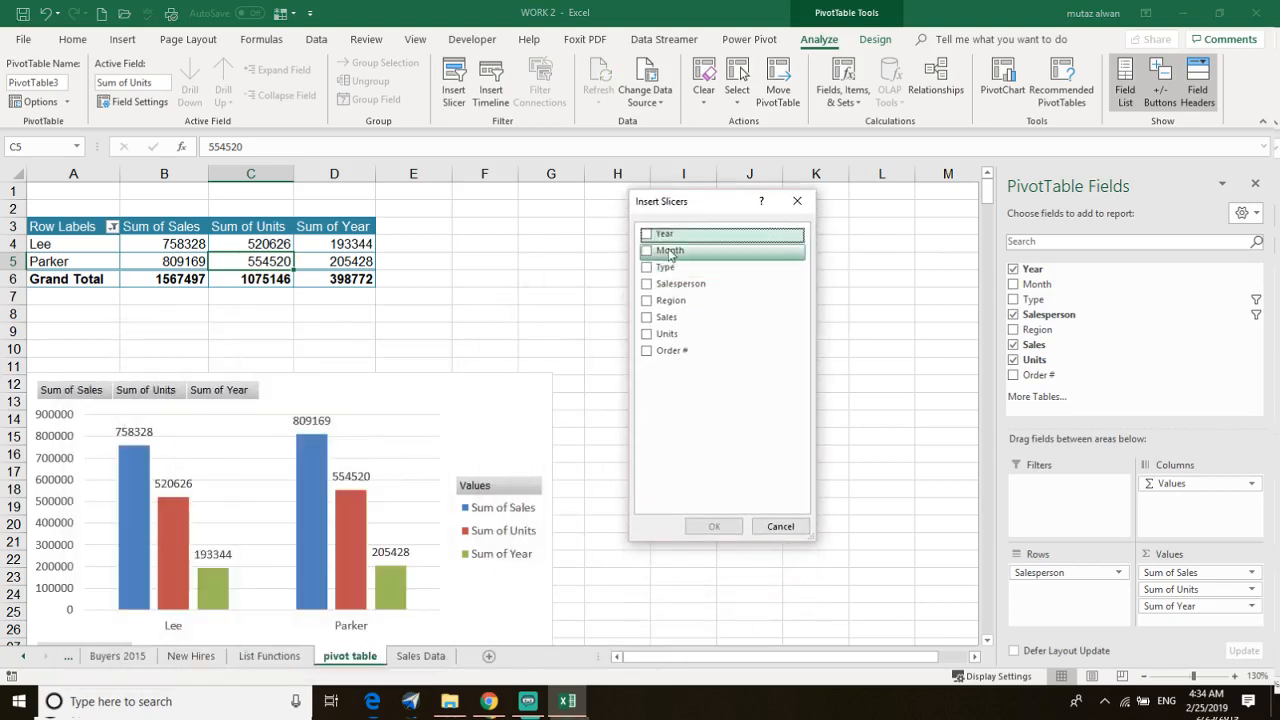
{"action": "left_click", "coordinate": [646, 301]}
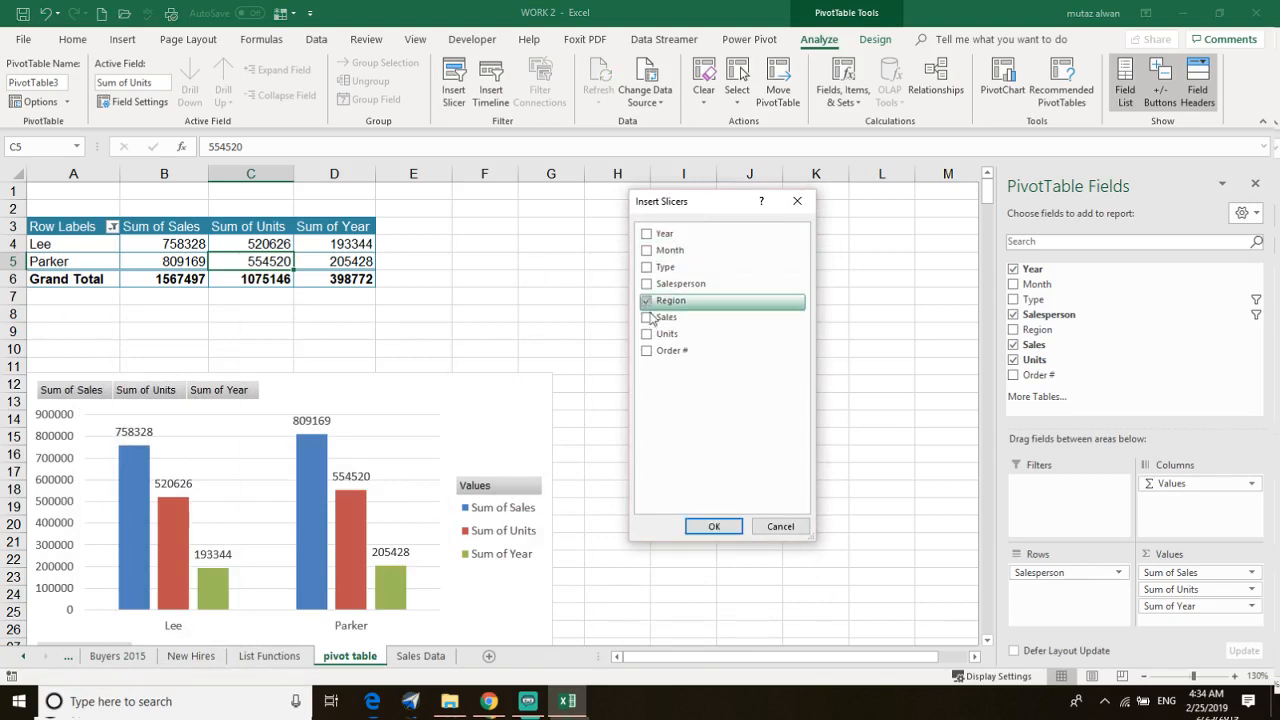
{"action": "left_click", "coordinate": [711, 526]}
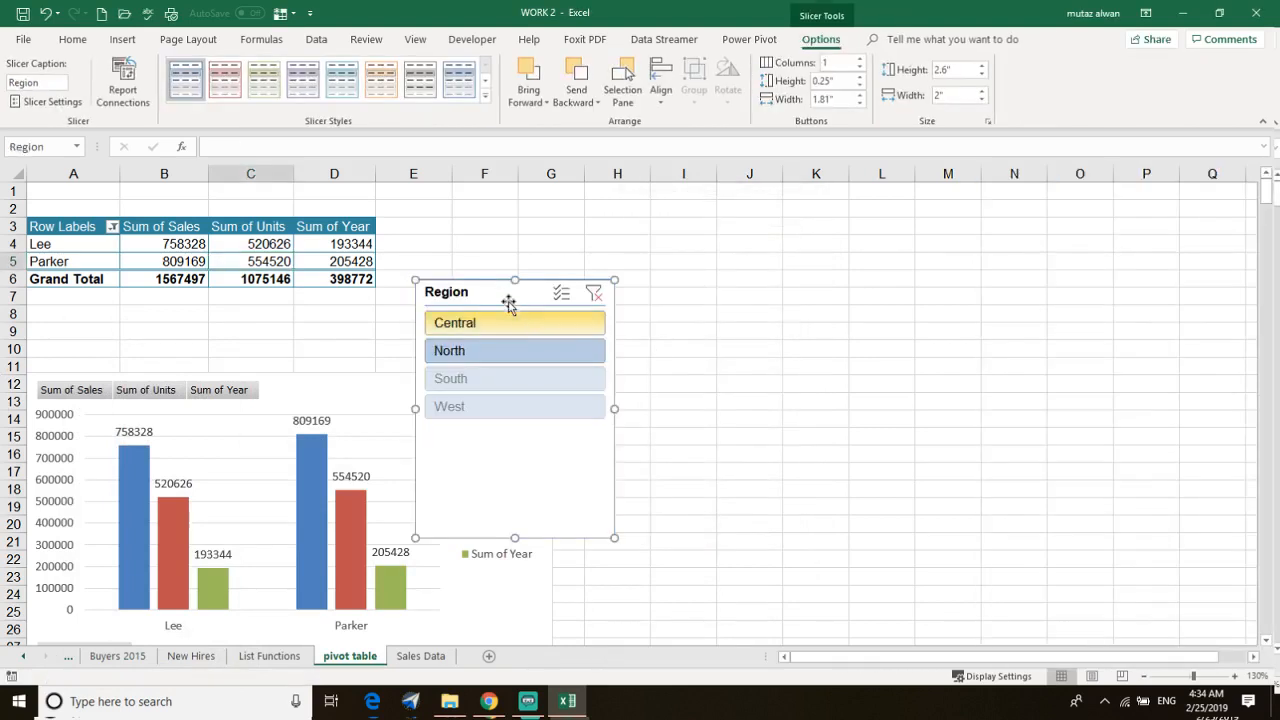
{"action": "left_click_drag", "start_coordinate": [504, 294], "coordinate": [743, 223]}
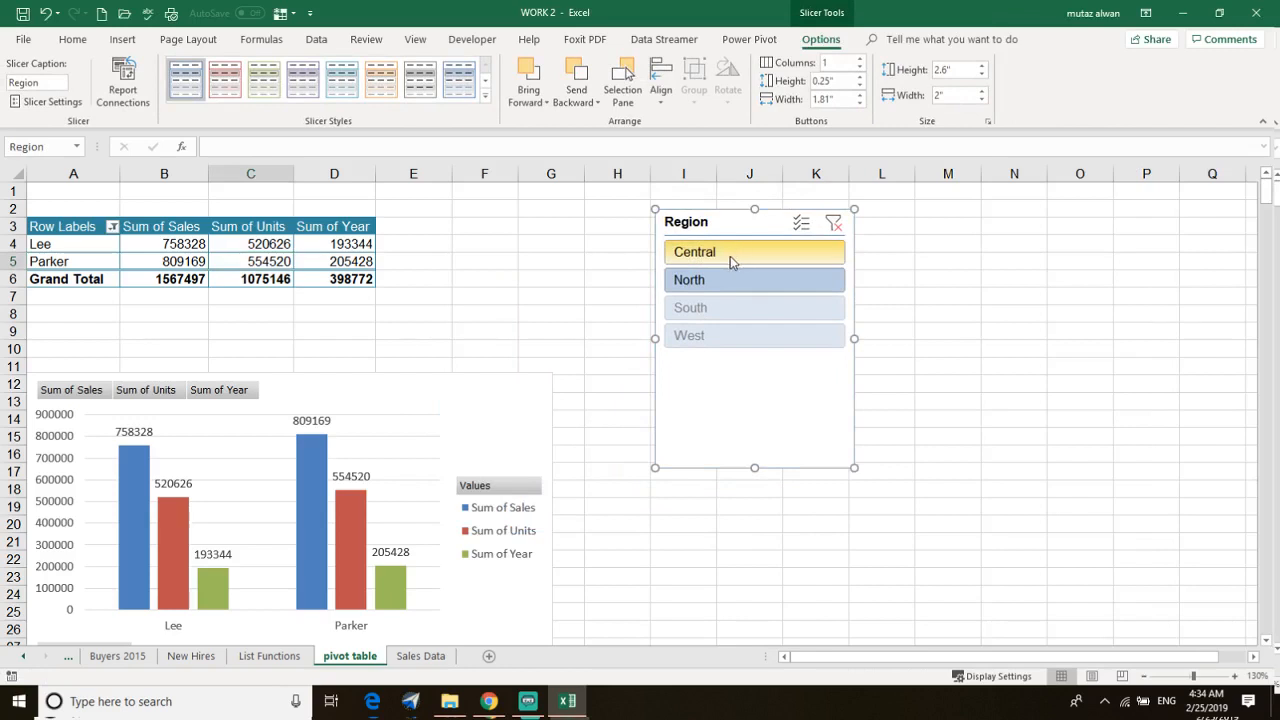
Step: Filter the PivotTable and chart with the Region slicer to Central and switch the selection to North
{"action": "left_click", "coordinate": [731, 262]}
{"action": "left_click", "coordinate": [720, 285]}
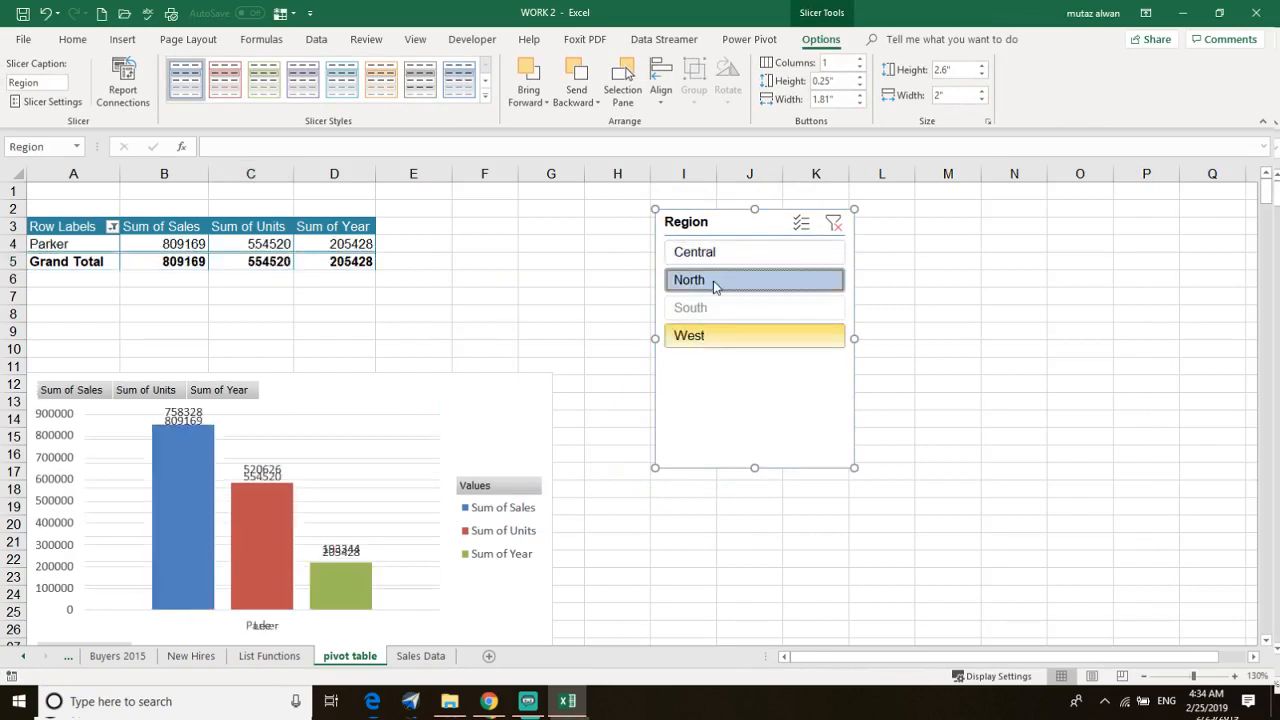
Step: Filter the PivotTable and chart with the Region slicer to West, switching the selection to Central
{"action": "left_click", "coordinate": [697, 342]}
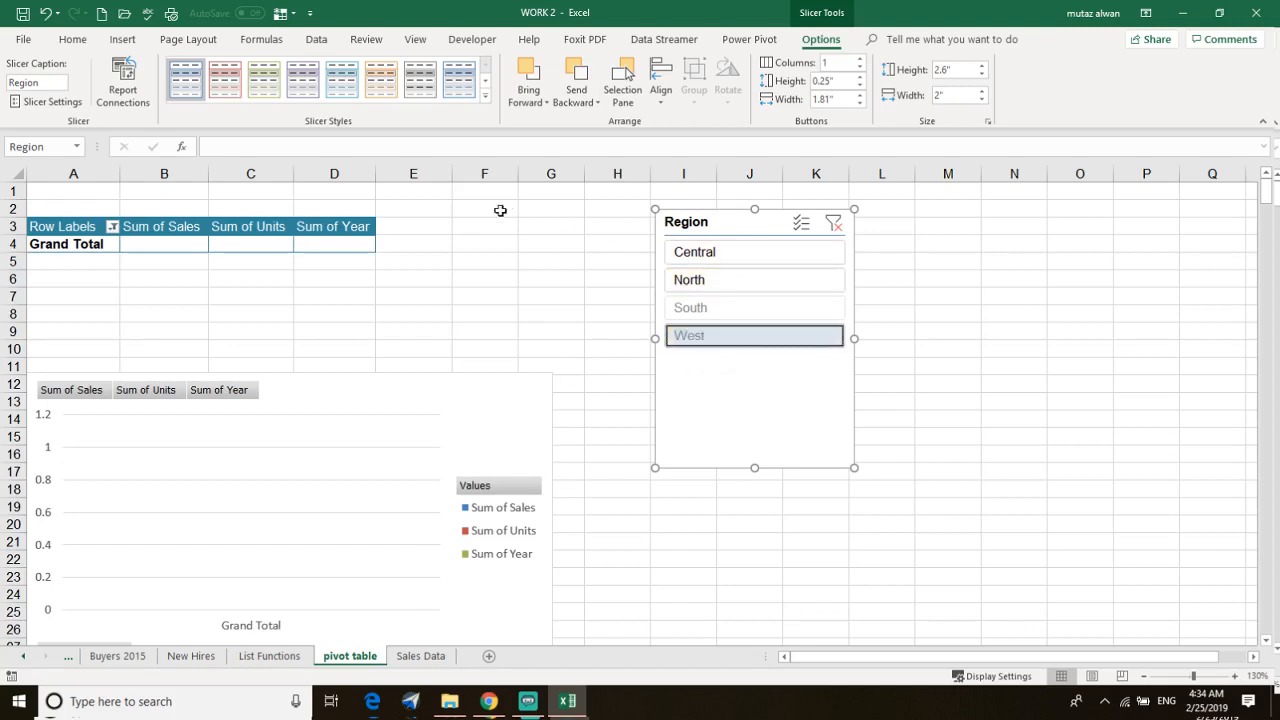
{"action": "left_click", "coordinate": [745, 256]}
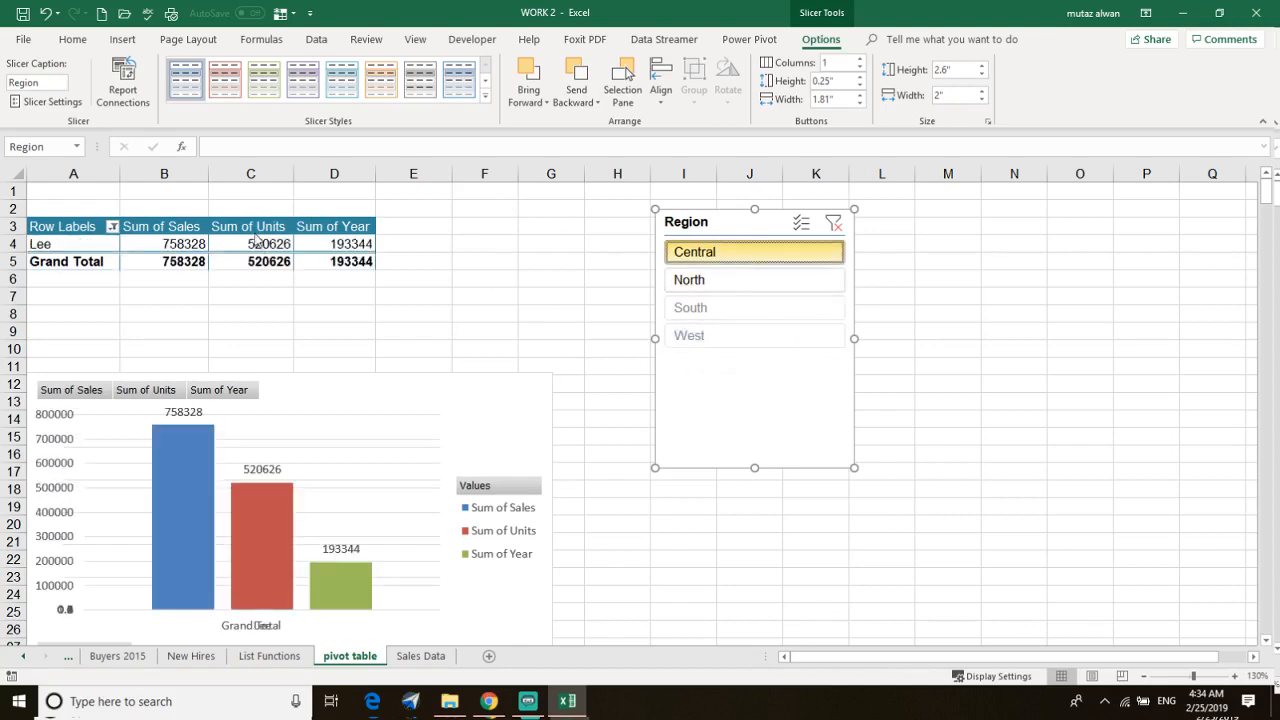
Step: Remove the Salesperson field from the PivotTable's rows and add it back
{"action": "left_click", "coordinate": [268, 244]}
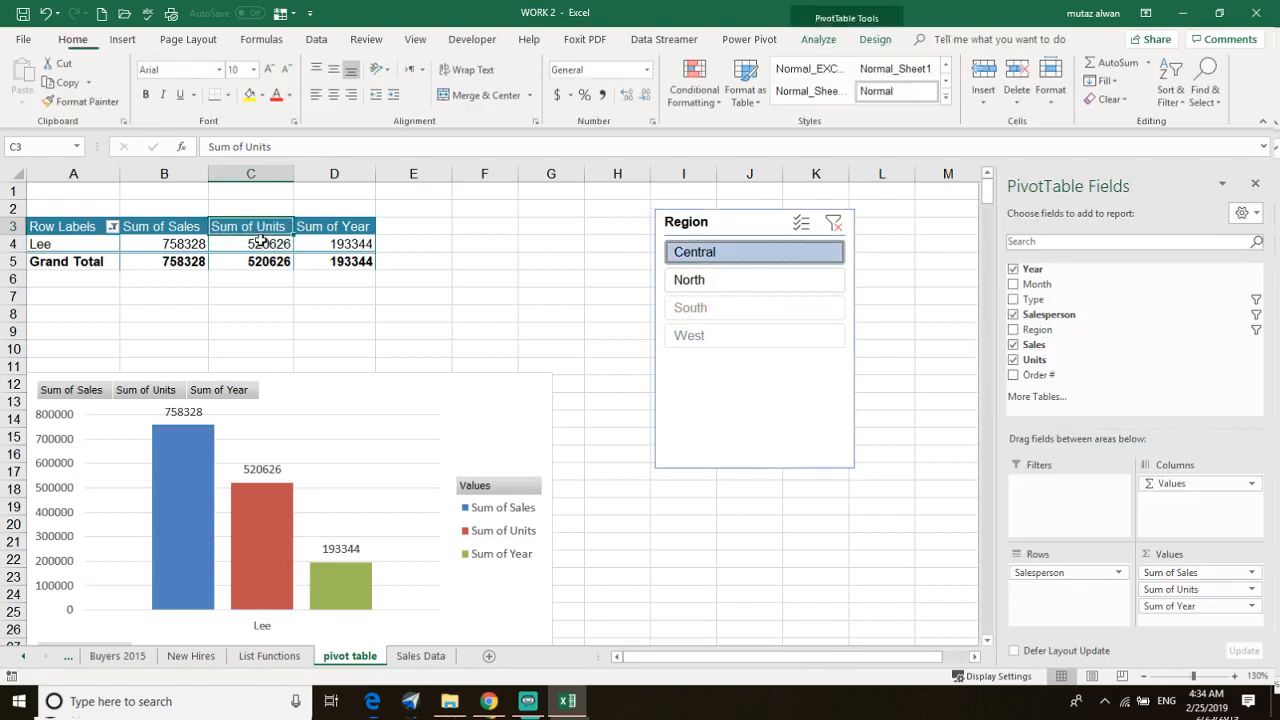
{"action": "left_click", "coordinate": [1088, 572]}
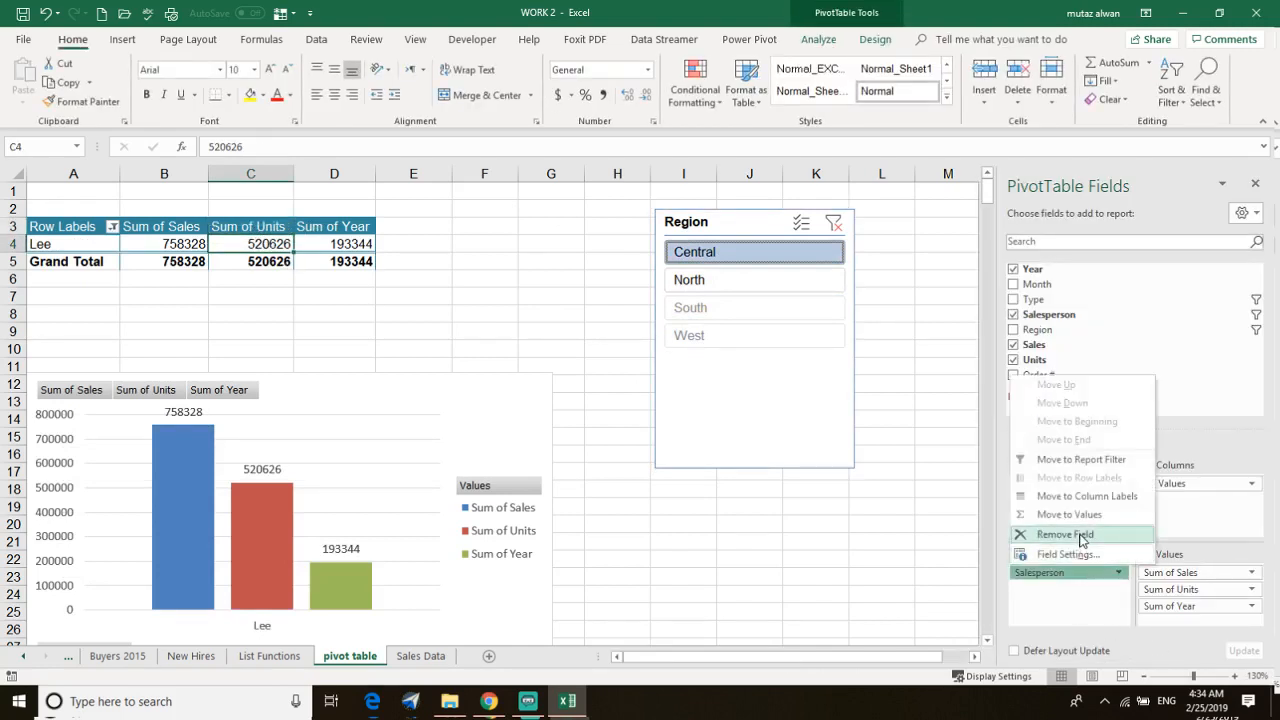
{"action": "left_click", "coordinate": [1080, 536]}
{"action": "left_click", "coordinate": [1015, 316]}
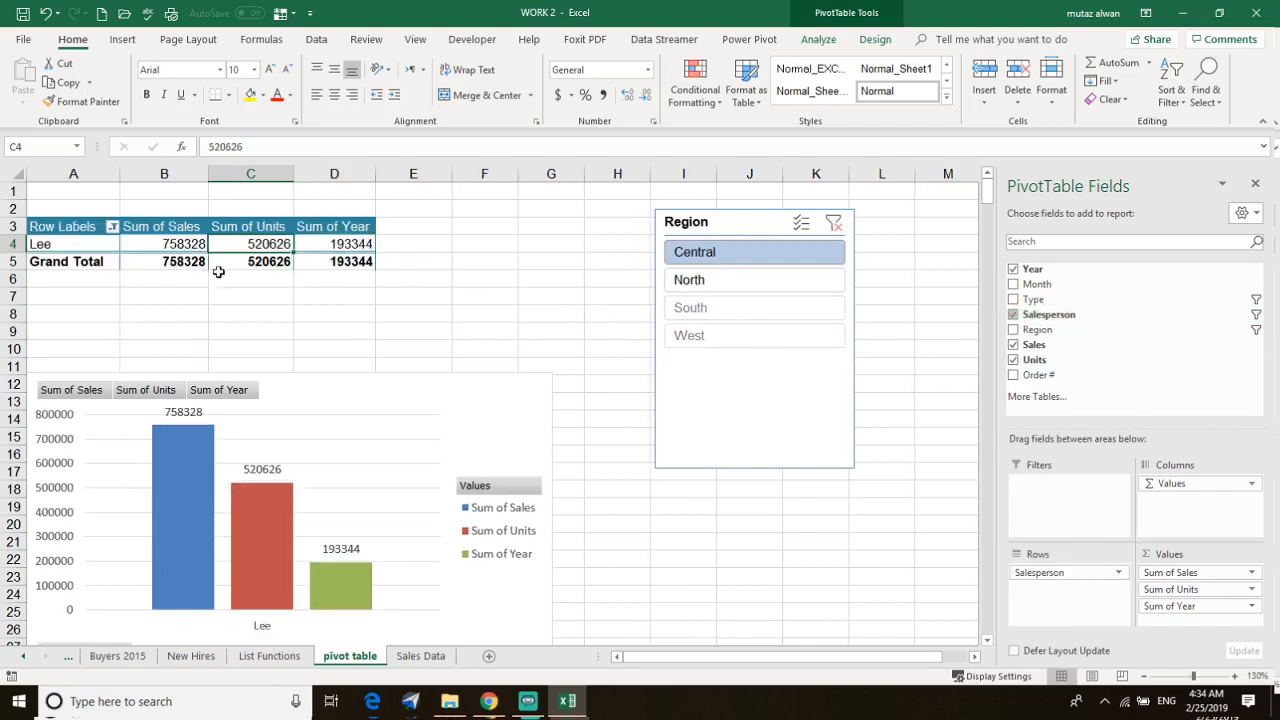
Step: Clear the row labels filter so that every salesperson is included in the PivotTable
{"action": "left_click", "coordinate": [114, 227]}
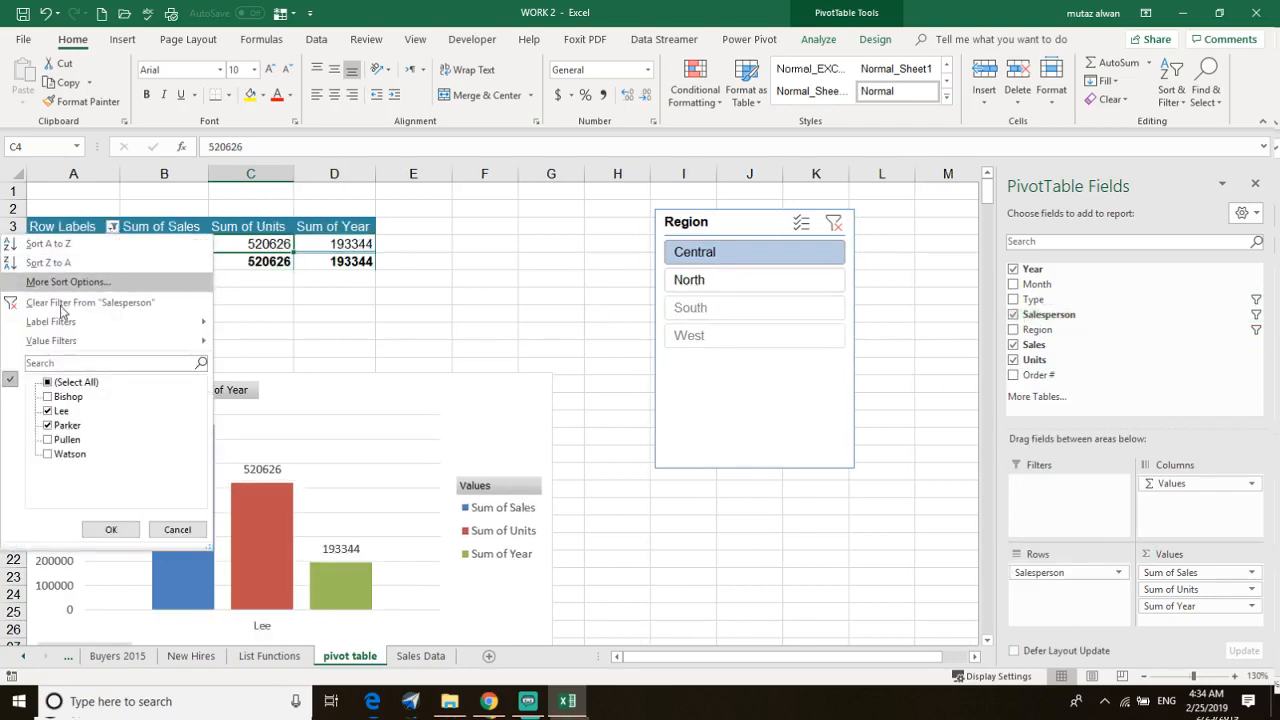
{"action": "left_click", "coordinate": [110, 530]}
Step: Filter the PivotTable and chart with the Region slicer to South, West and North, one after another
{"action": "left_click", "coordinate": [703, 312]}
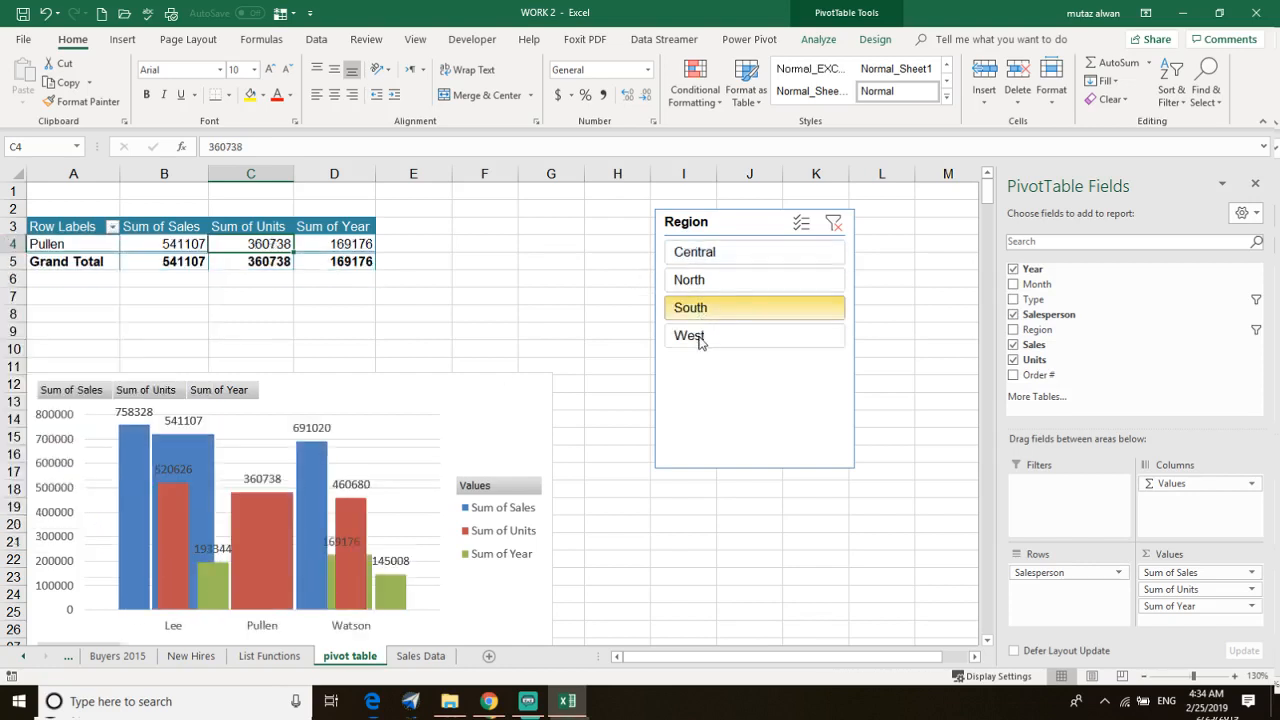
{"action": "left_click", "coordinate": [698, 338]}
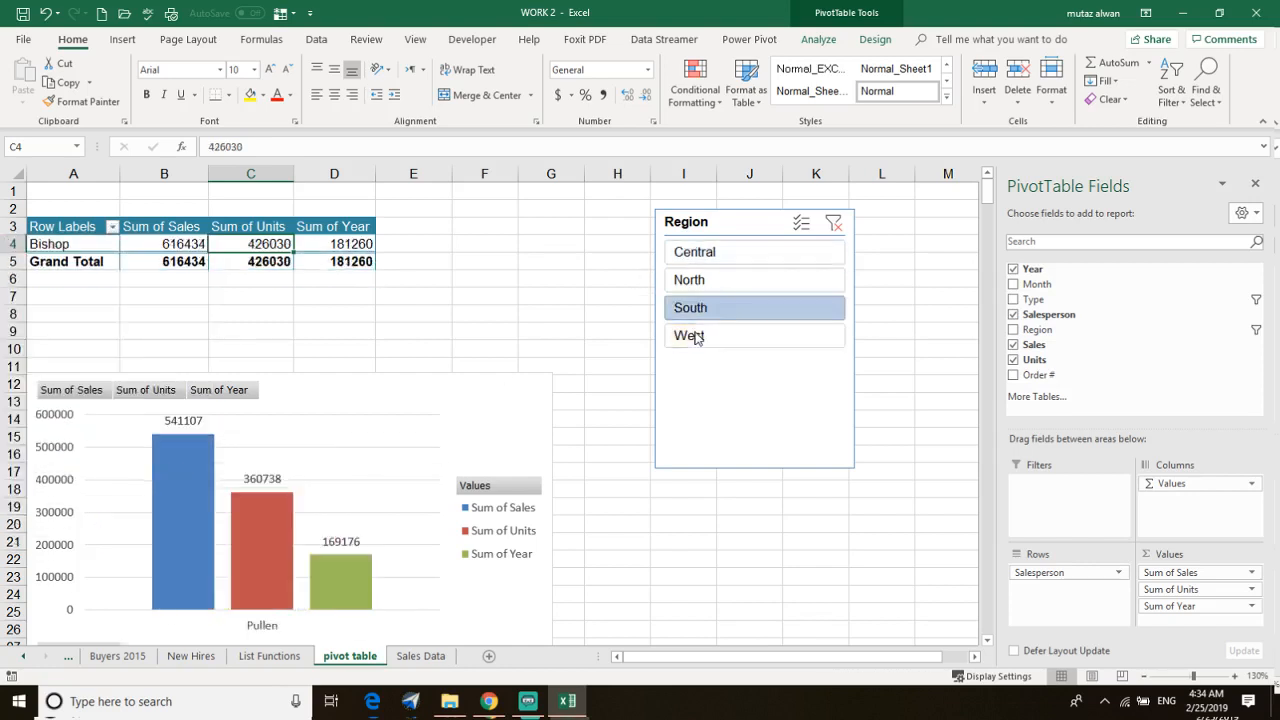
{"action": "left_click", "coordinate": [714, 279]}
Step: Select Central, North and South together in the Region slicer to filter the PivotTable and chart by all three
{"action": "left_click", "coordinate": [714, 256]}
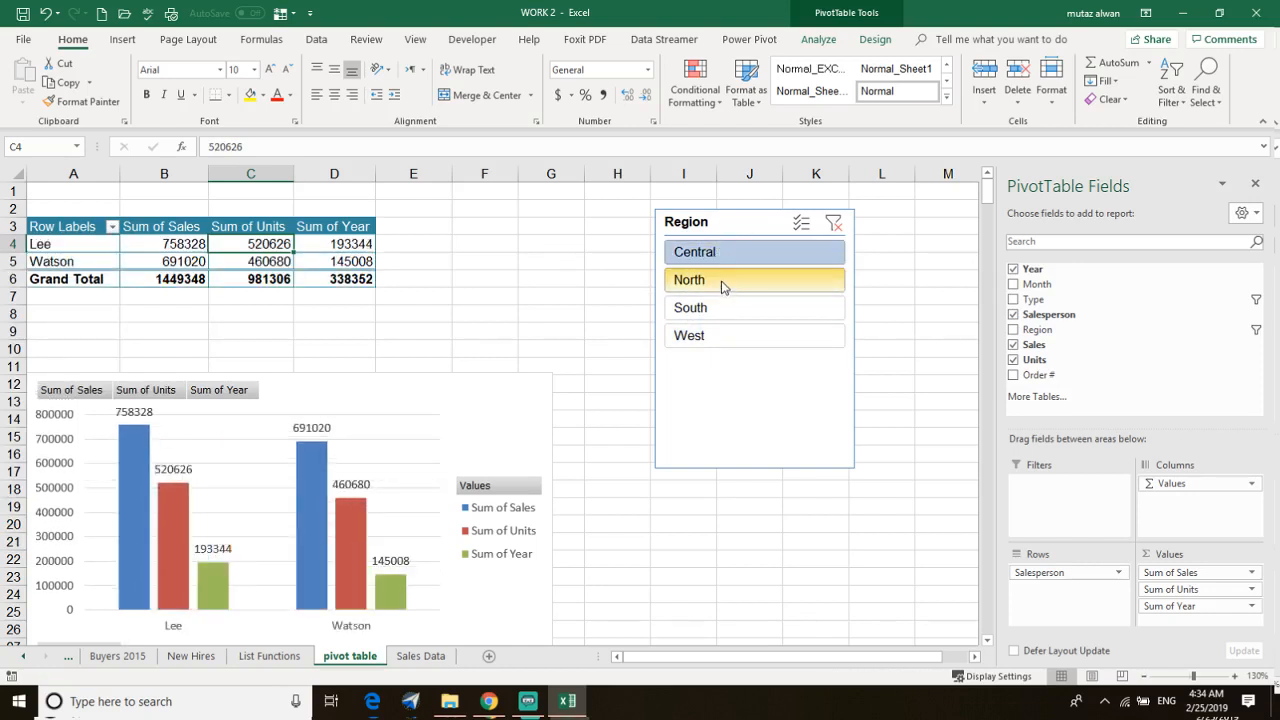
{"action": "left_click", "coordinate": [714, 290], "text": "ctrl"}
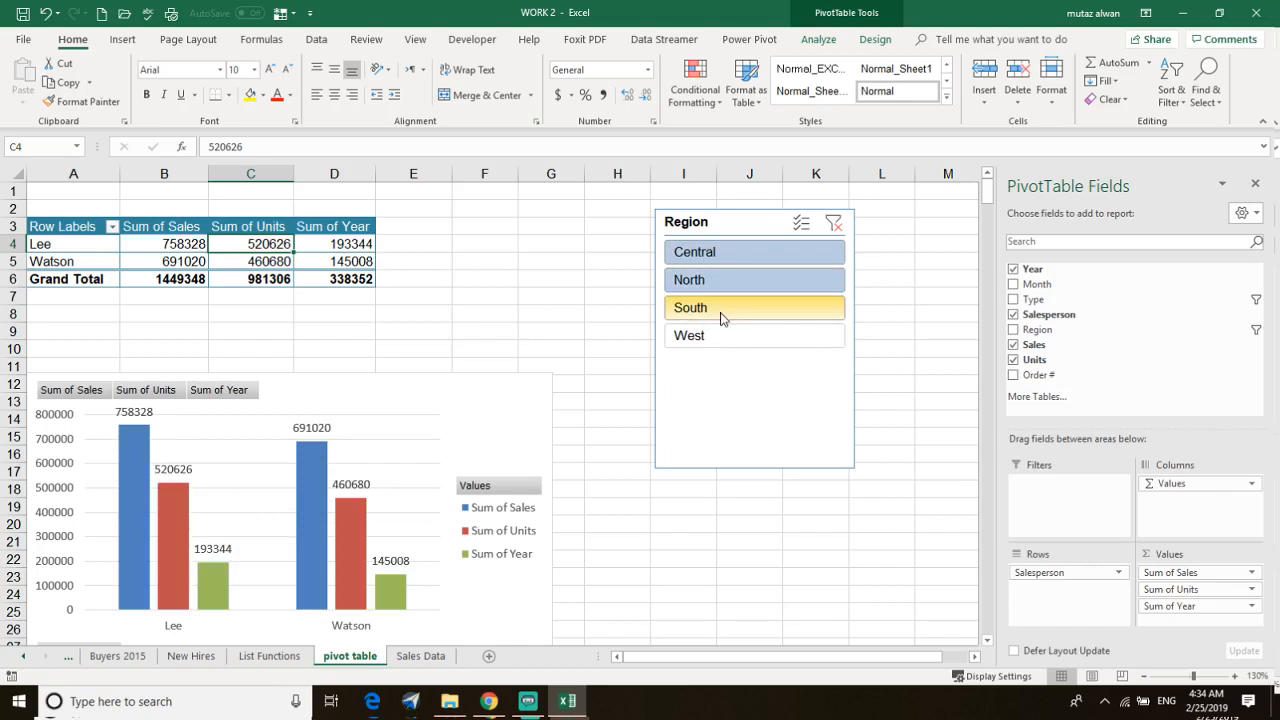
{"action": "left_click", "coordinate": [676, 340]}
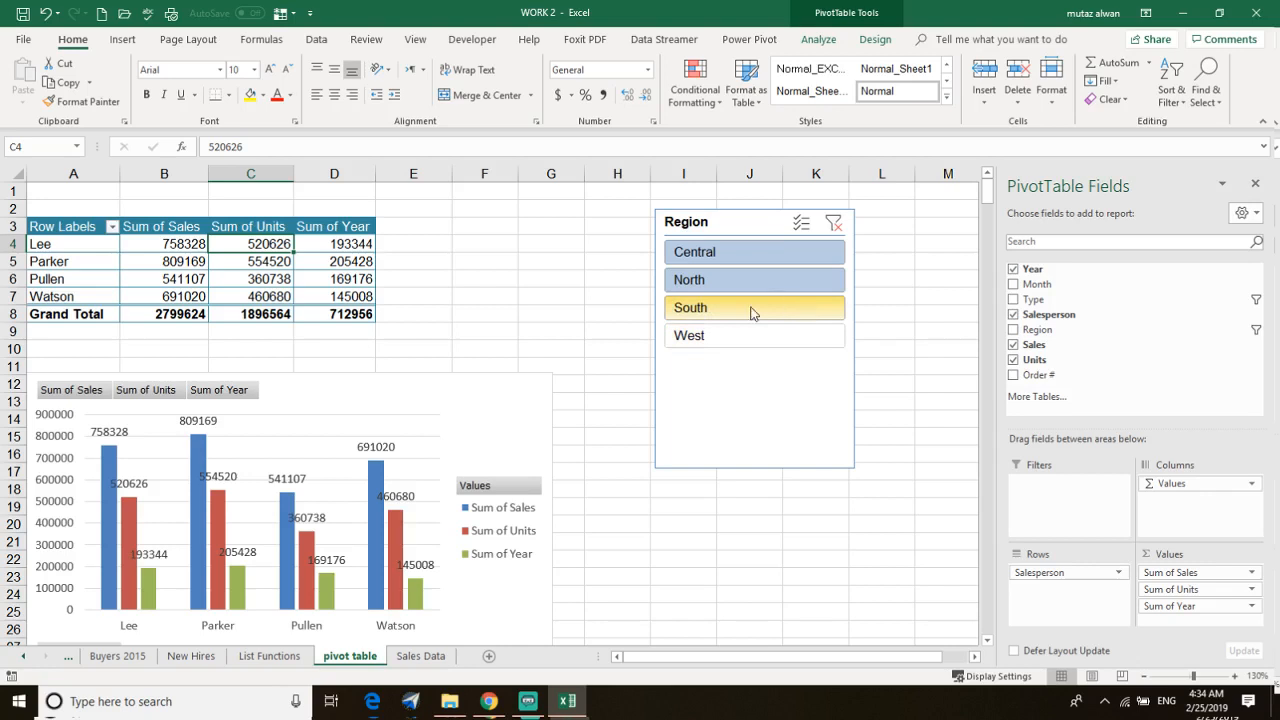
{"action": "left_click", "coordinate": [580, 261]}
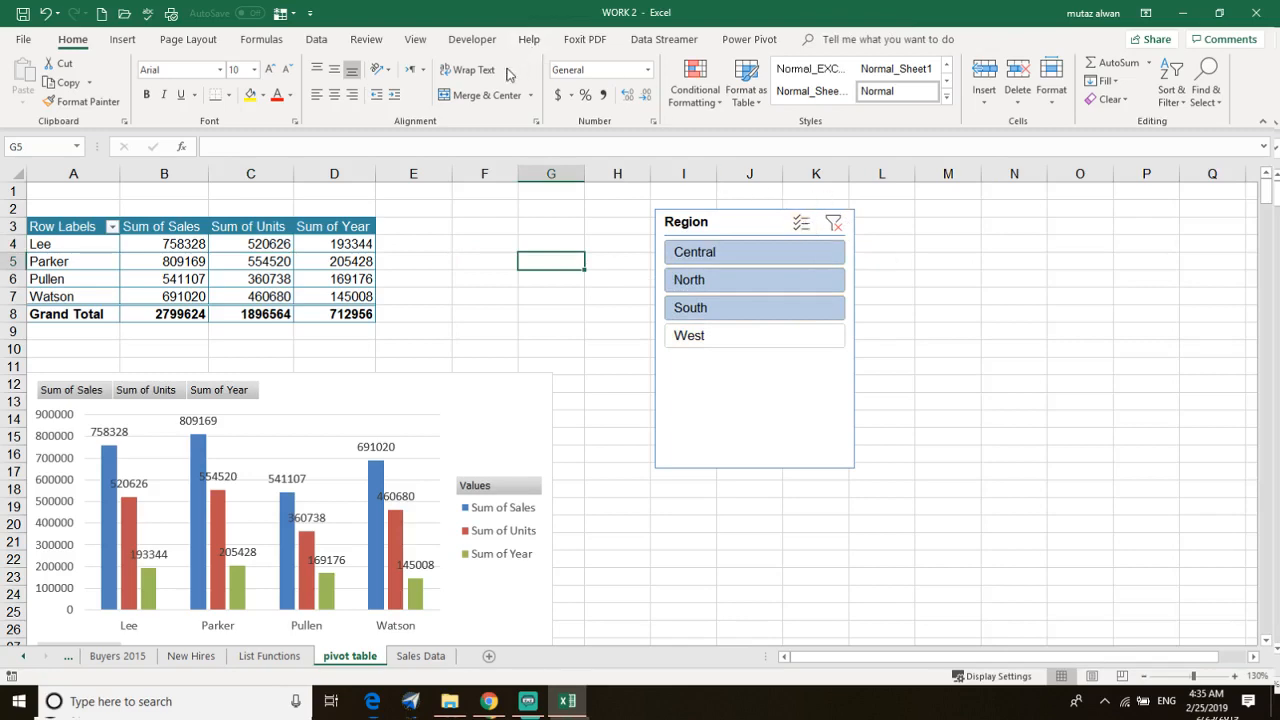
Step: Insert a slicer for the Year field and place it directly beside the Region slicer, around columns L to N
{"action": "left_click", "coordinate": [273, 281]}
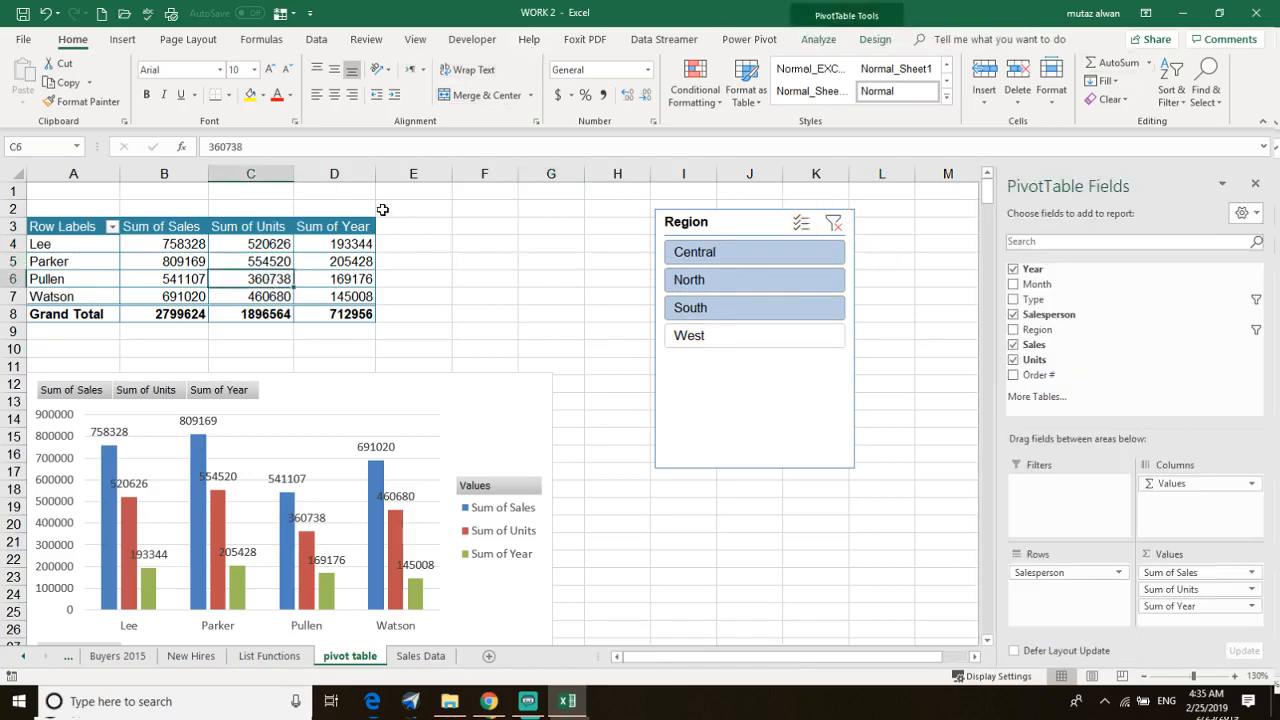
{"action": "left_click", "coordinate": [819, 39]}
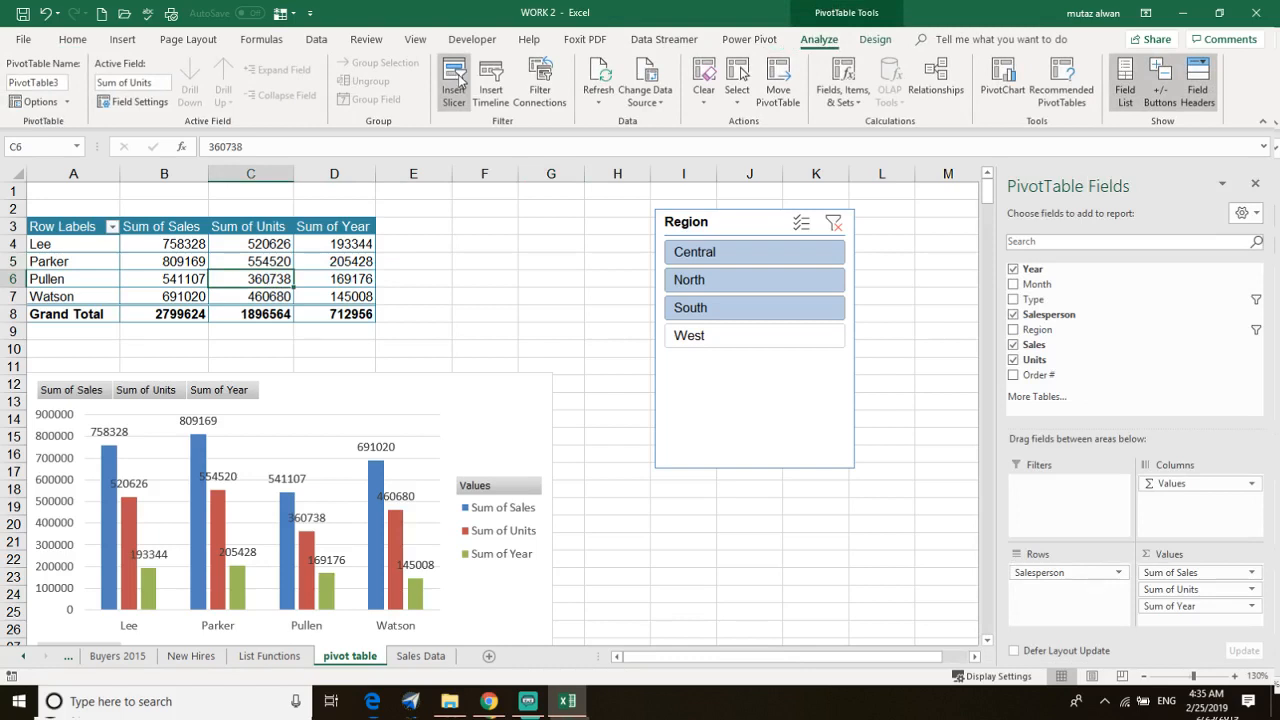
{"action": "left_click", "coordinate": [459, 80]}
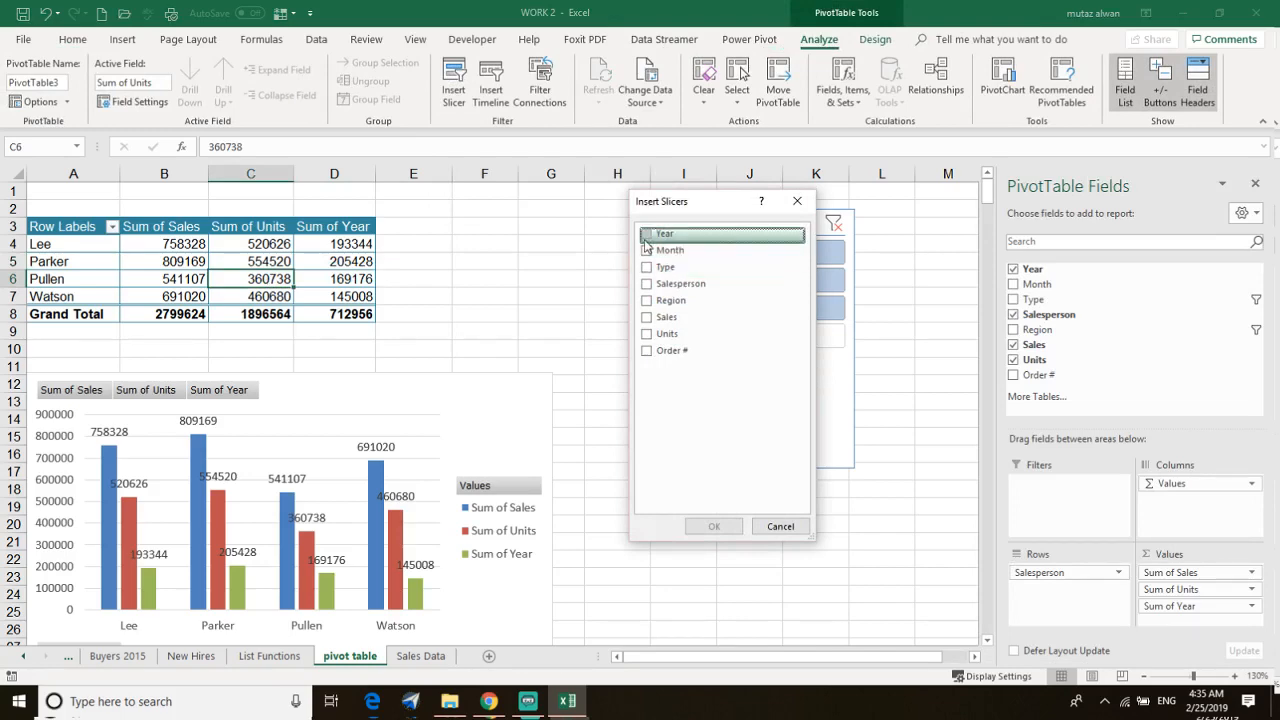
{"action": "left_click", "coordinate": [647, 234]}
{"action": "left_click", "coordinate": [714, 526]}
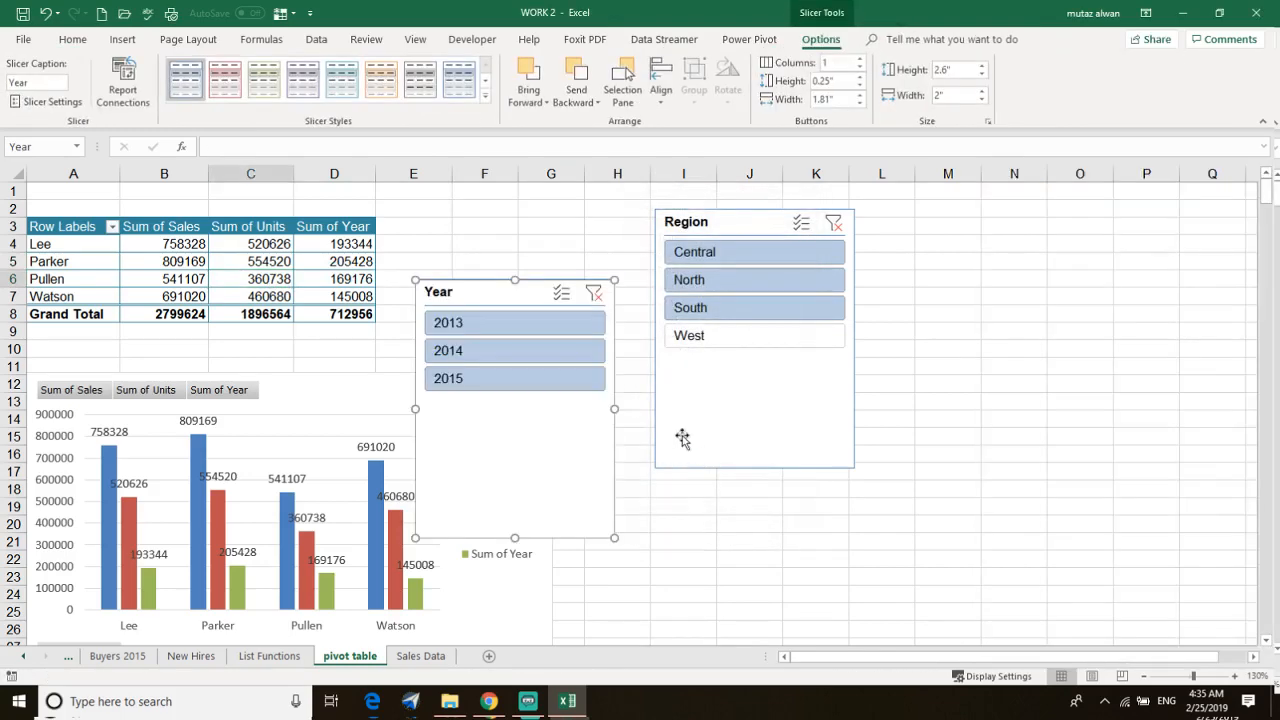
{"action": "left_click_drag", "start_coordinate": [486, 297], "coordinate": [924, 230]}
Step: Filter the PivotTable and chart to the Central region and year 2014, and switch the year to 2015
{"action": "left_click", "coordinate": [754, 252]}
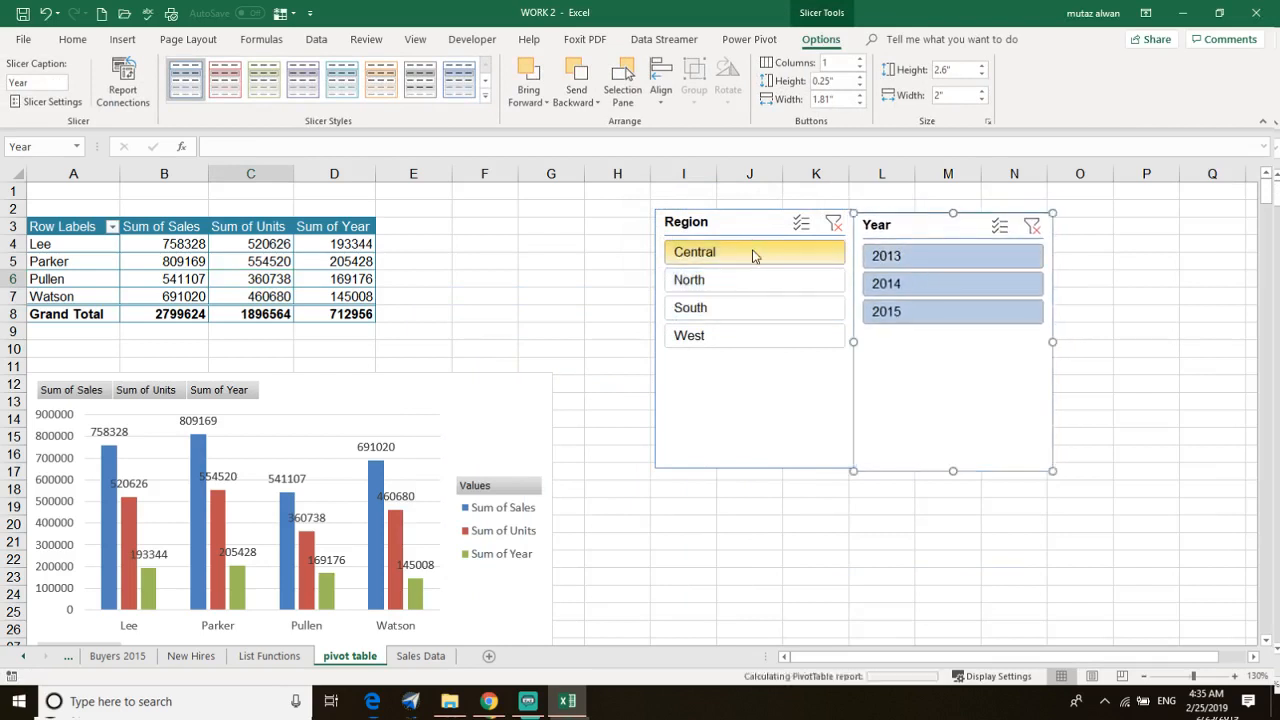
{"action": "left_click", "coordinate": [897, 284]}
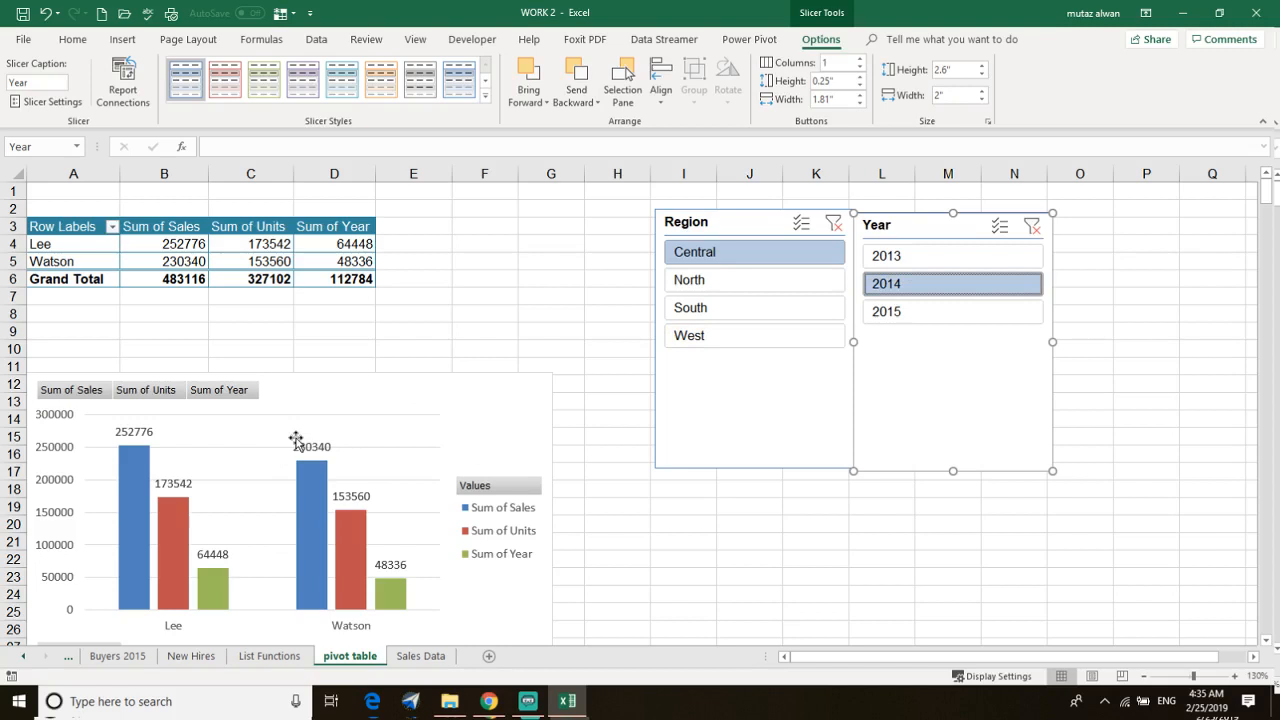
{"action": "left_click", "coordinate": [917, 318]}
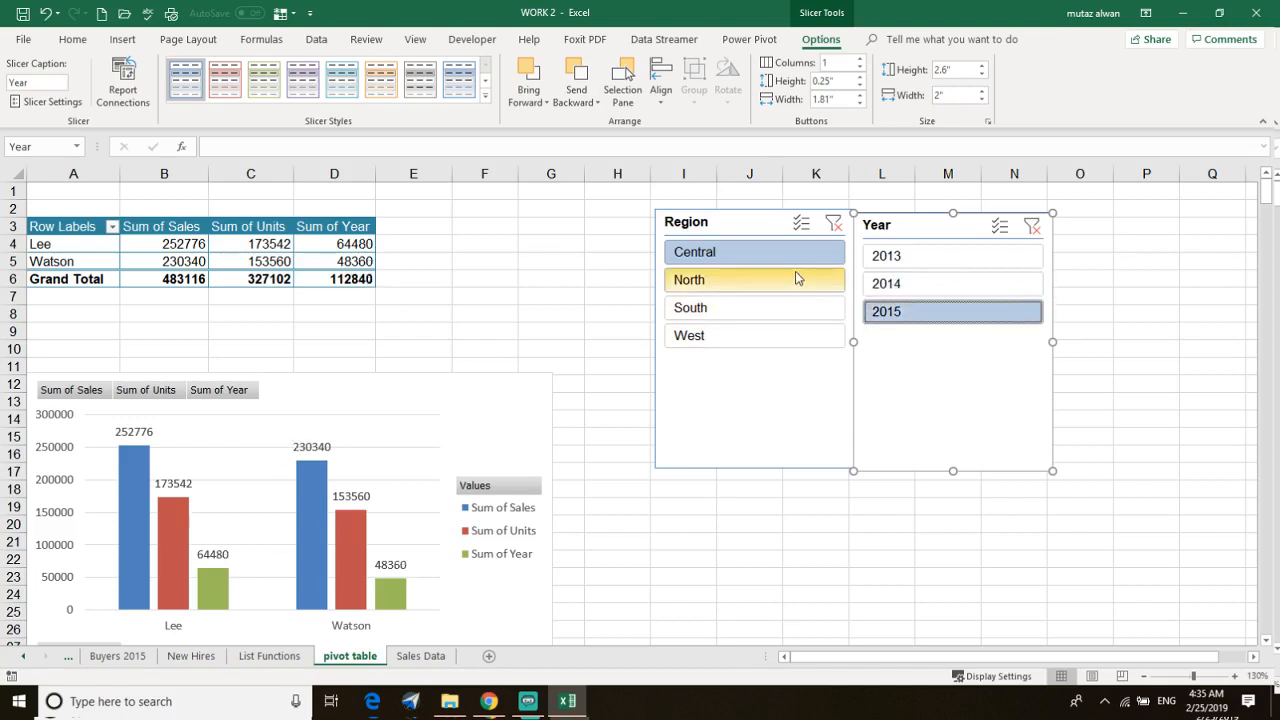
{"action": "left_click", "coordinate": [591, 528]}
{"action": "scroll", "coordinate": [591, 532], "scroll_direction": "down", "scroll_amount": 4}
{"action": "scroll", "coordinate": [592, 531], "scroll_direction": "up", "scroll_amount": 2}
{"action": "scroll", "coordinate": [592, 531], "scroll_direction": "up", "scroll_amount": 2}
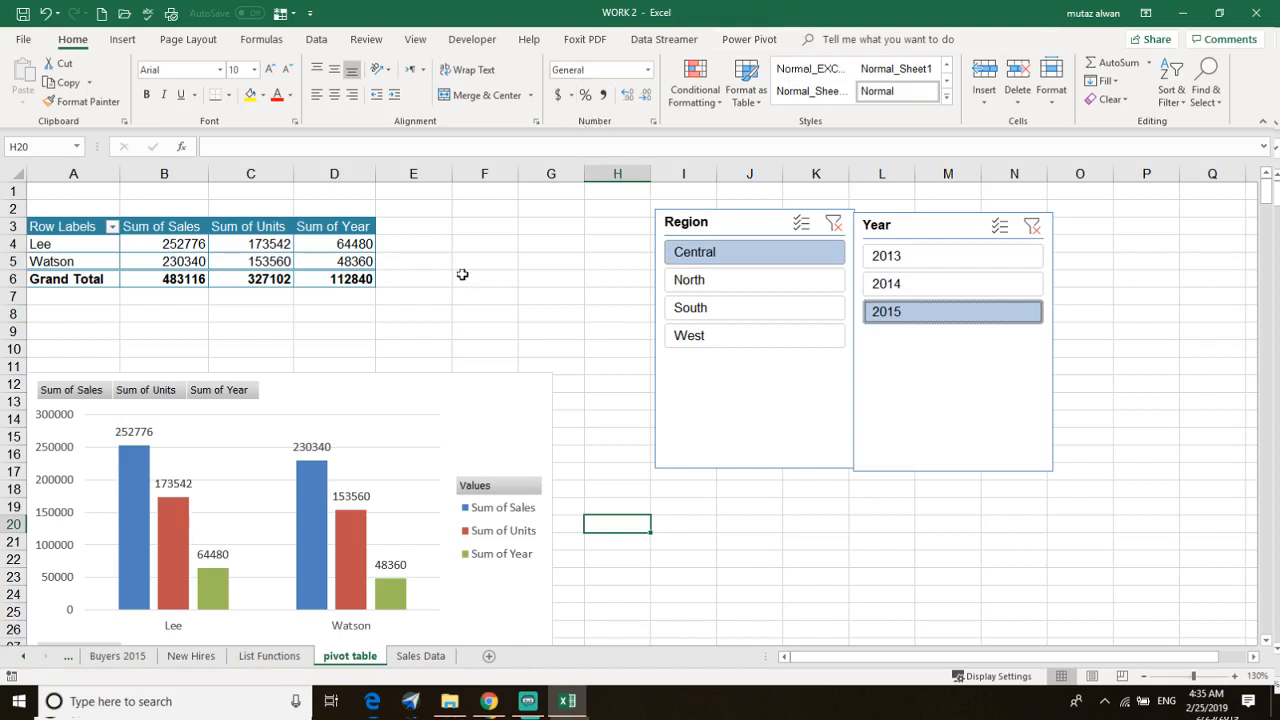
{"action": "left_click", "coordinate": [703, 520]}
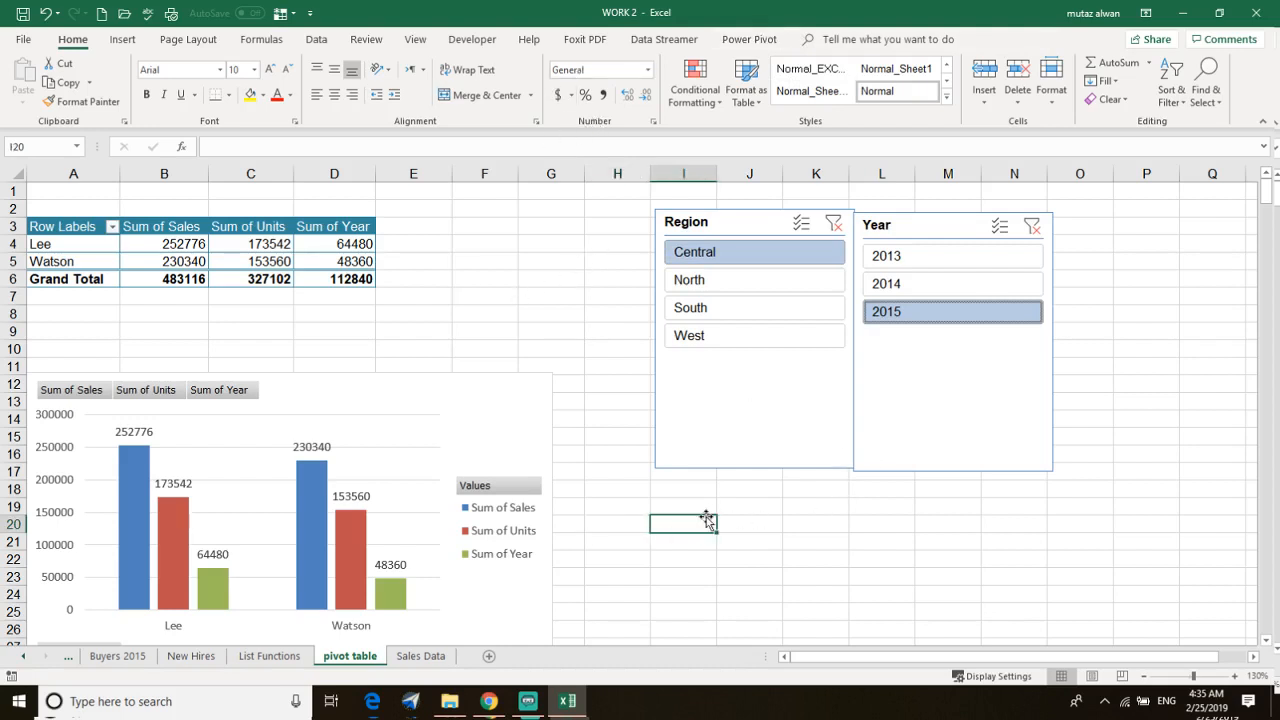
{"action": "left_click", "coordinate": [603, 458]}
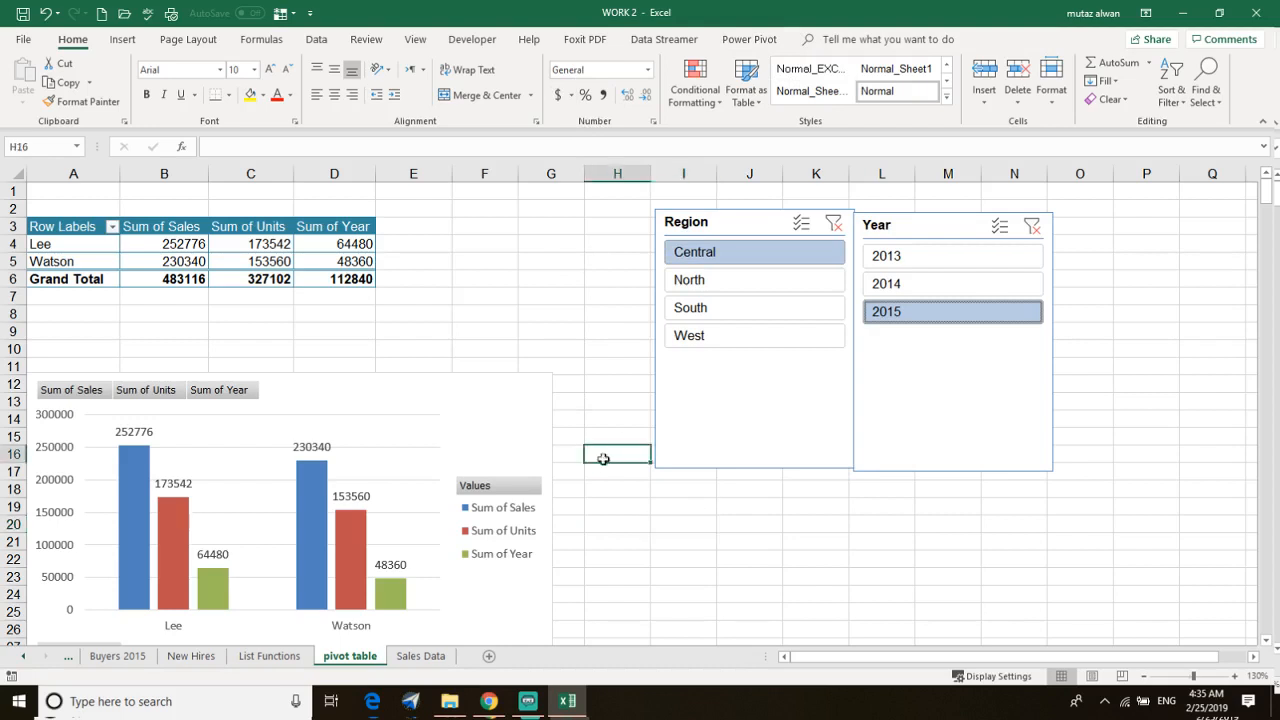